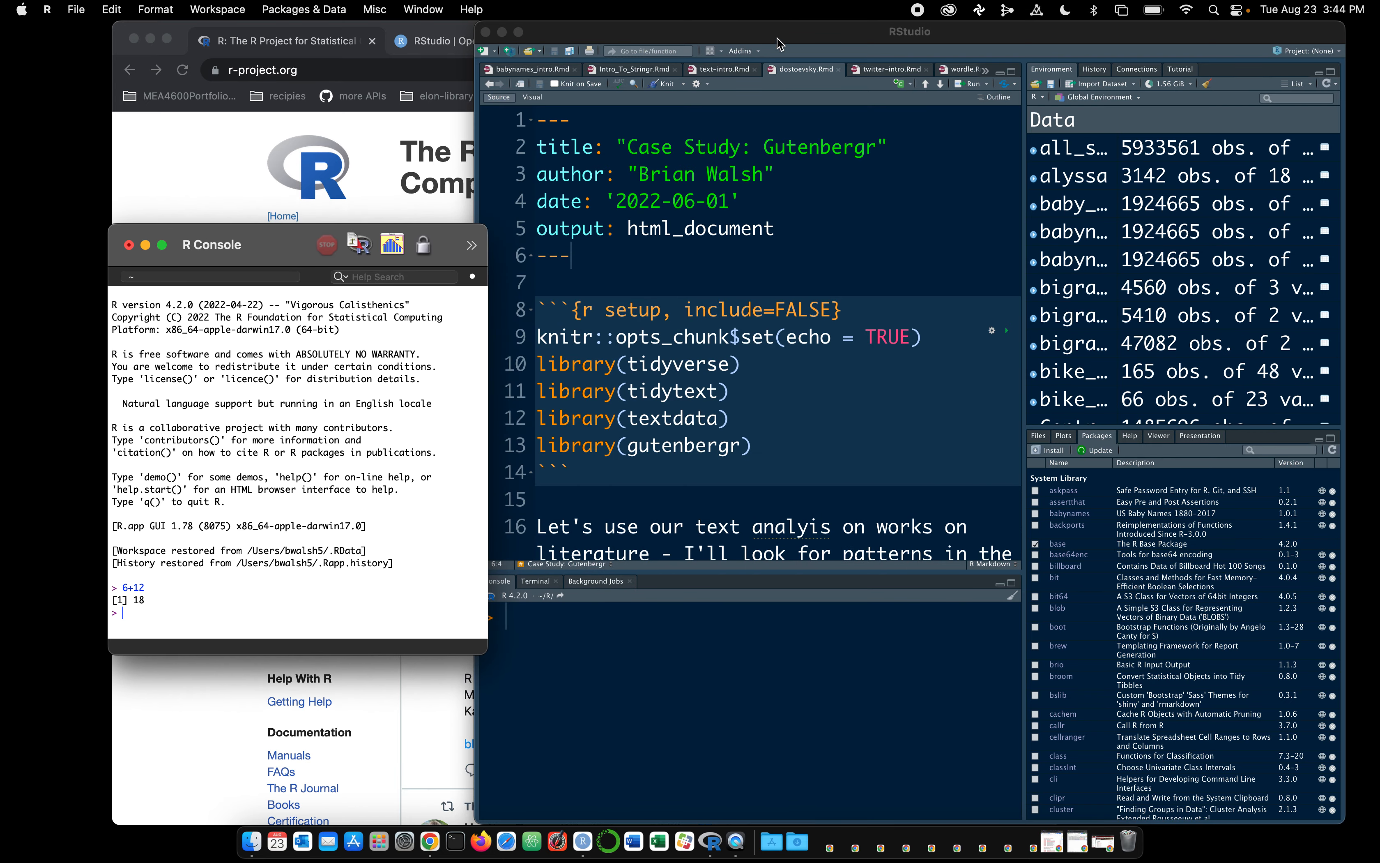
Bring the RStudio window forward beside the R Console and evaluate 6+6 in its console
left_click_drag(781, 41, 649, 46)
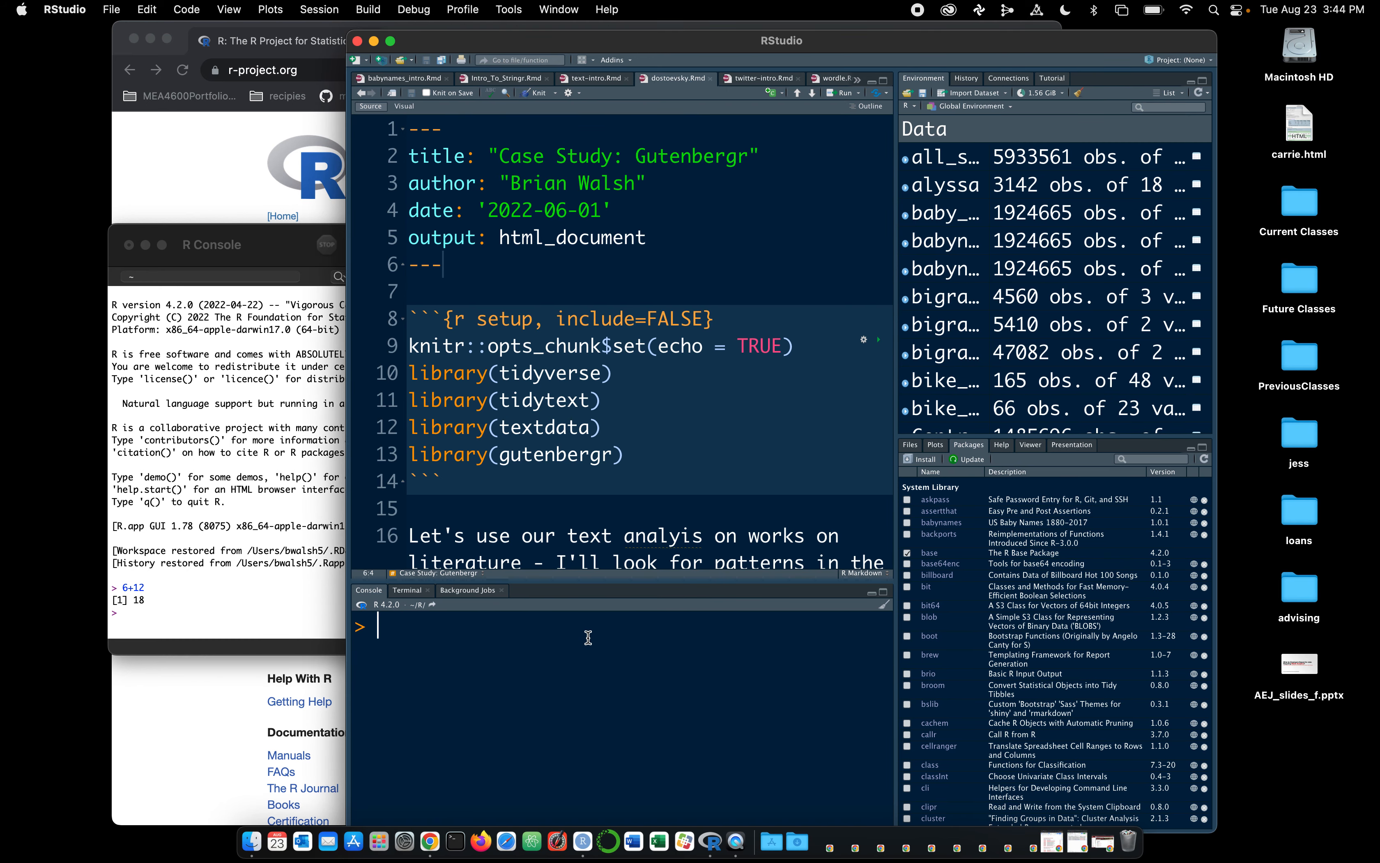
type("6+6")
key("Return")
Run the code chunk containing library(gutenbergr) in dostoevsky.Rmd
scroll(575, 533, "down", 10)
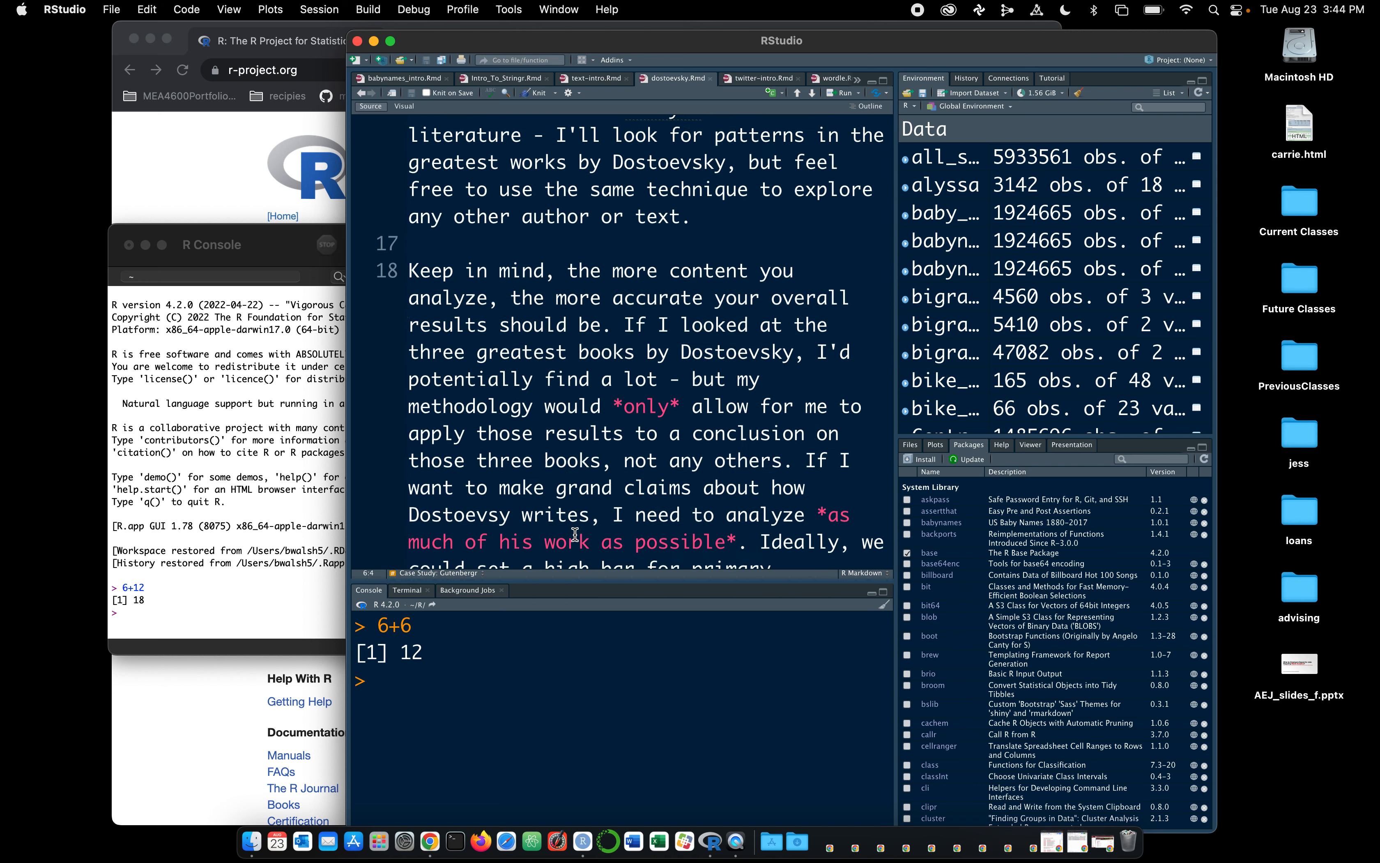
scroll(575, 534, "down", 10)
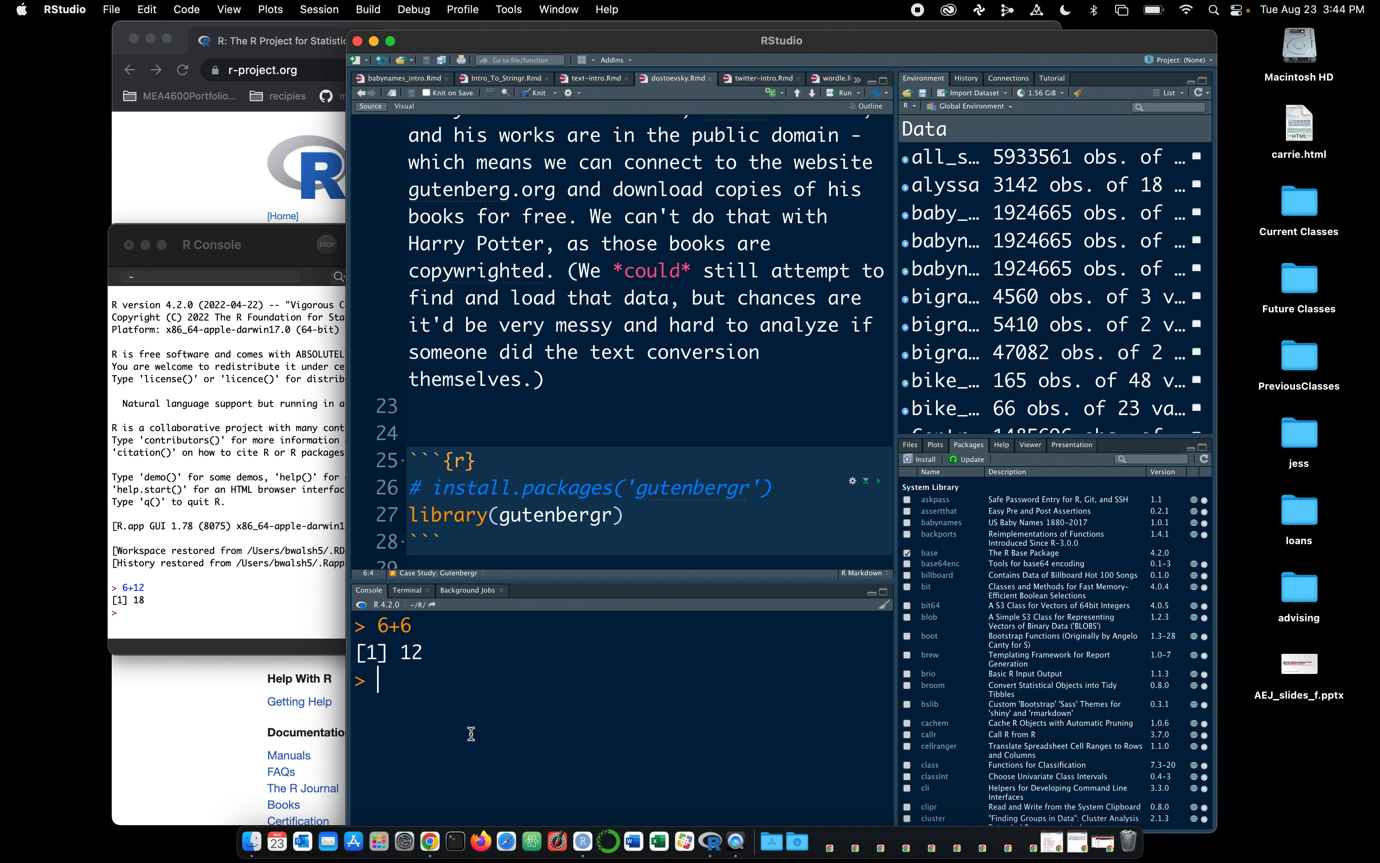
left_click(443, 514)
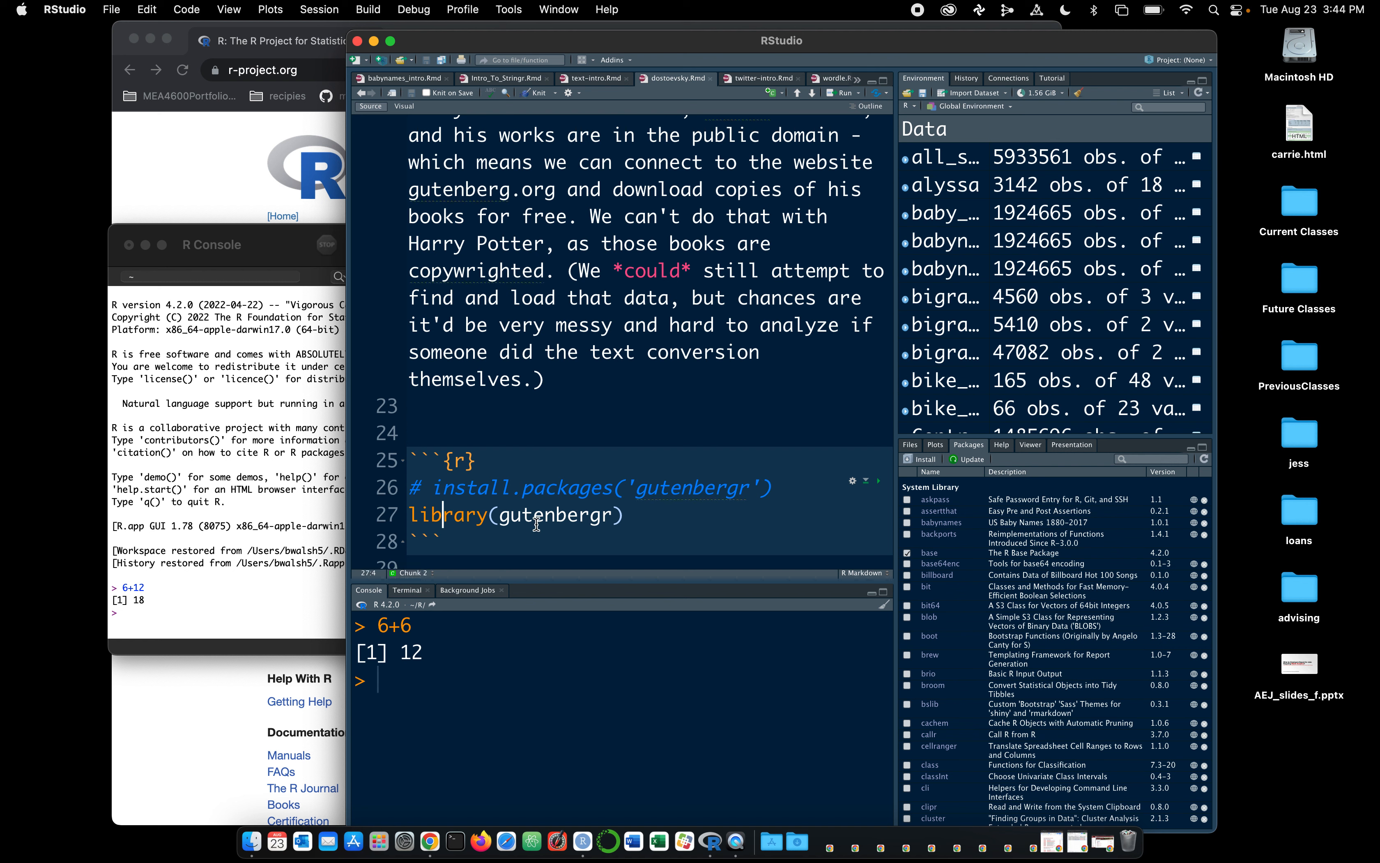
left_click(878, 481)
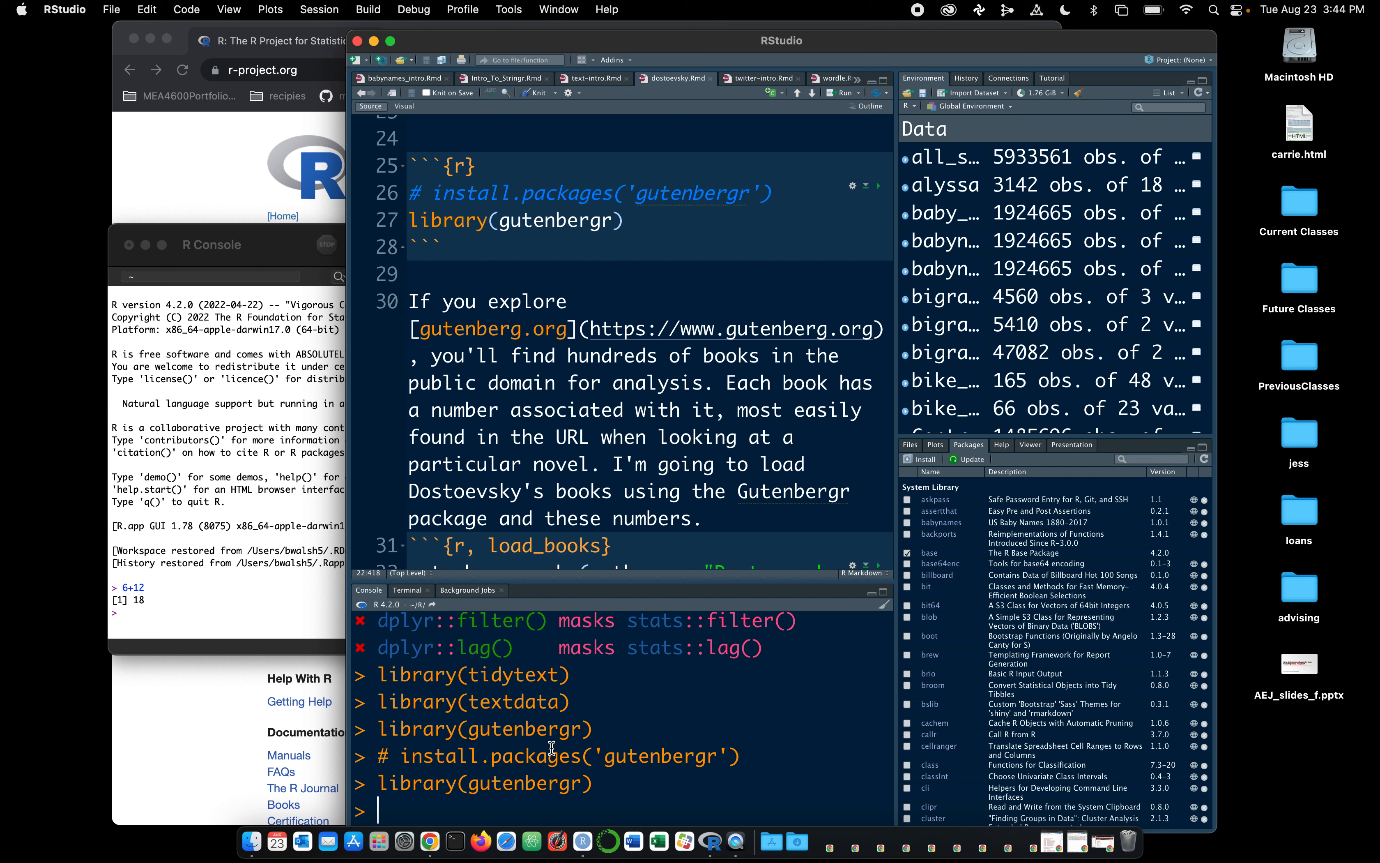
Switch to the standalone R Console and quit it without saving the workspace image
left_click(166, 525)
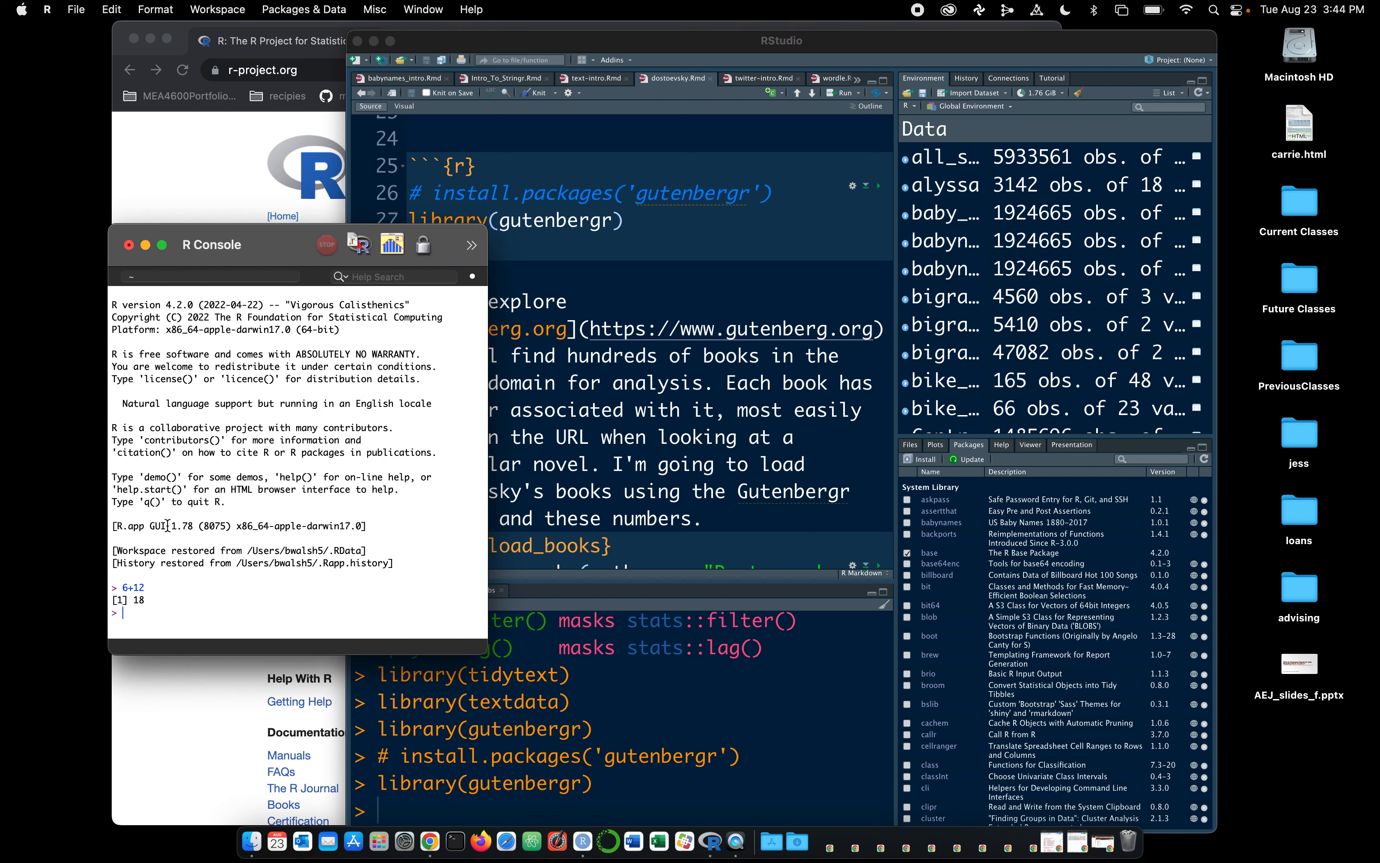
left_click_drag(279, 244, 502, 247)
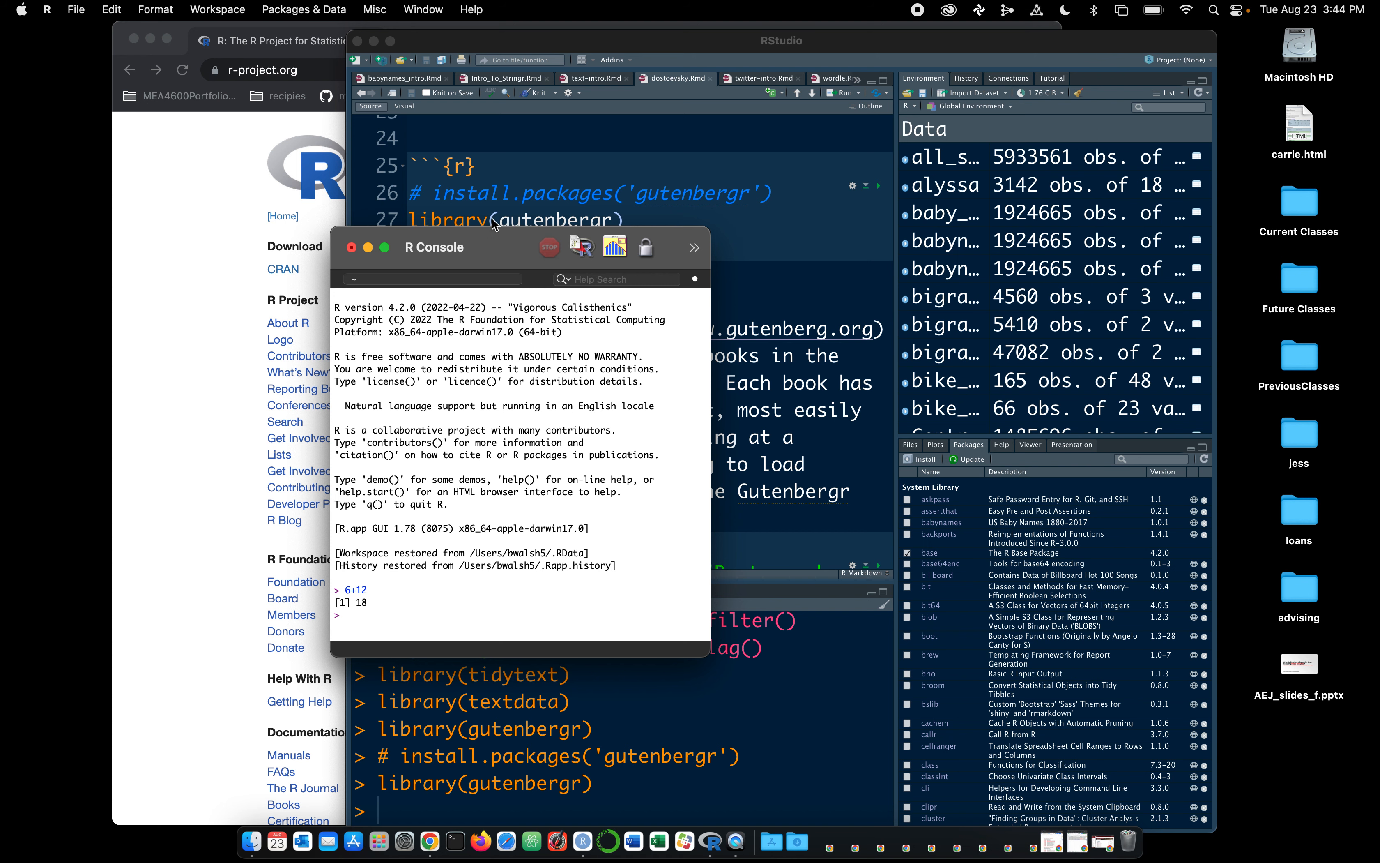
left_click_drag(498, 246, 445, 224)
key("super+q")
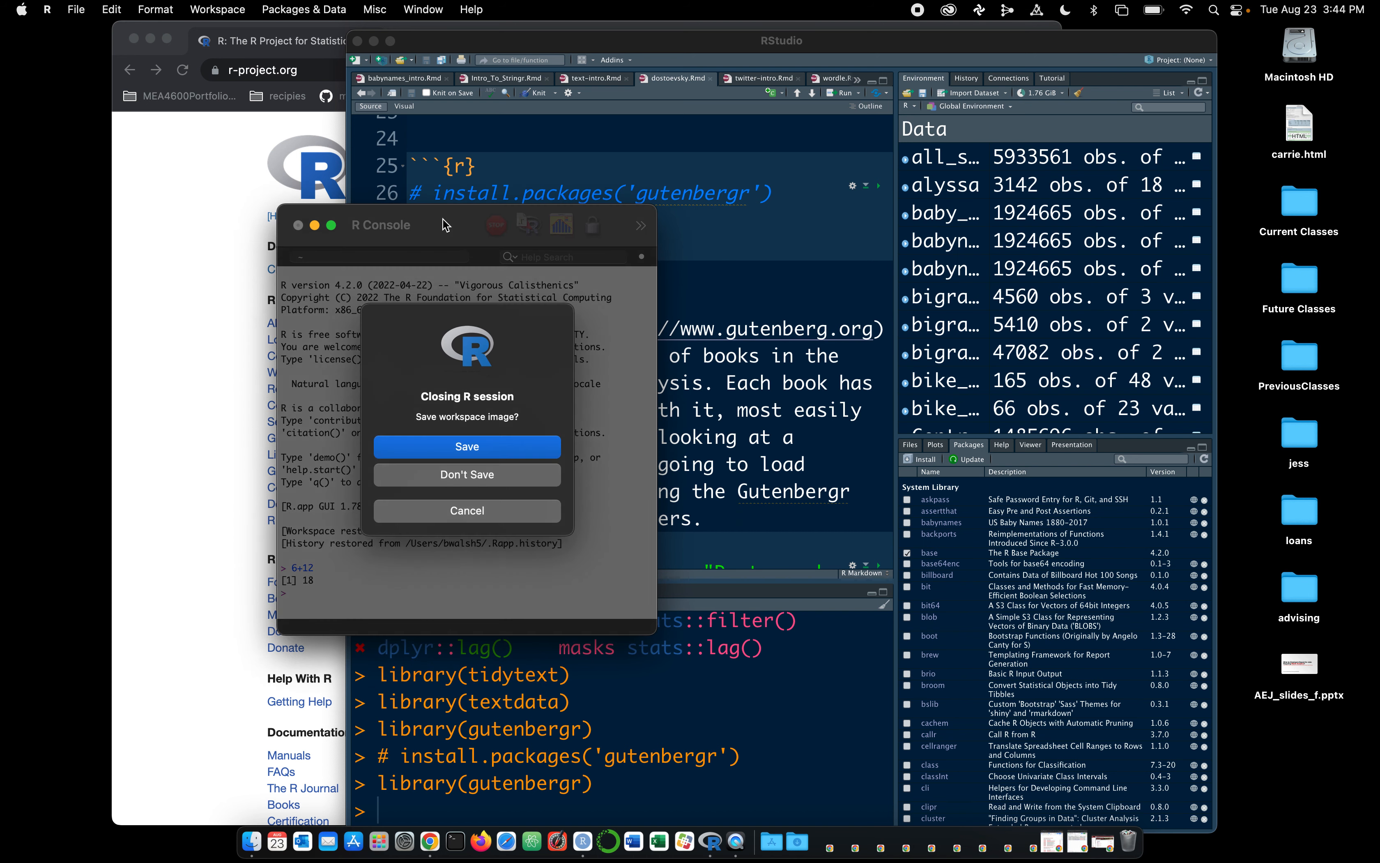
left_click(459, 483)
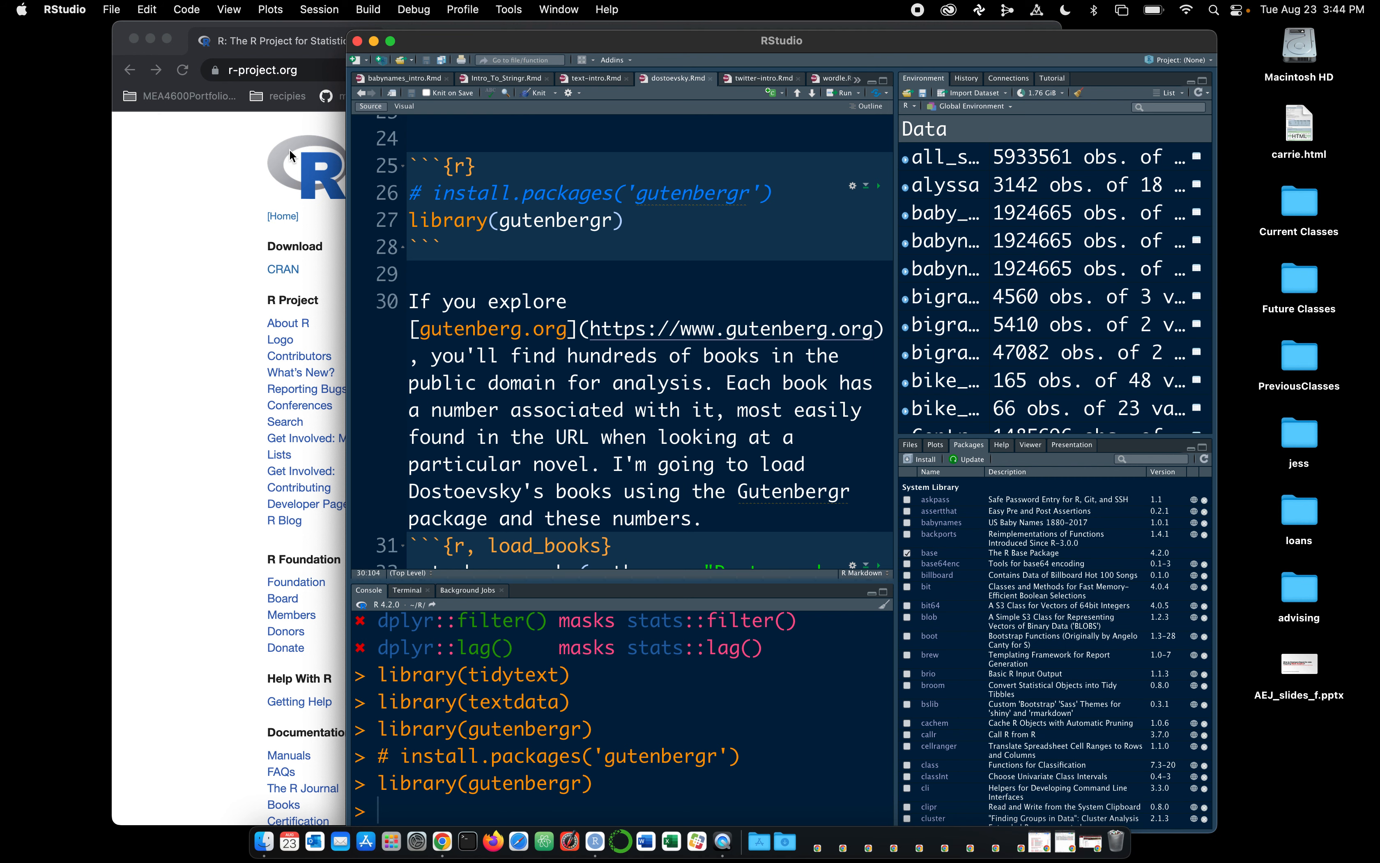
Hide RStudio and select the r-project.org address in Chrome
left_click(68, 9)
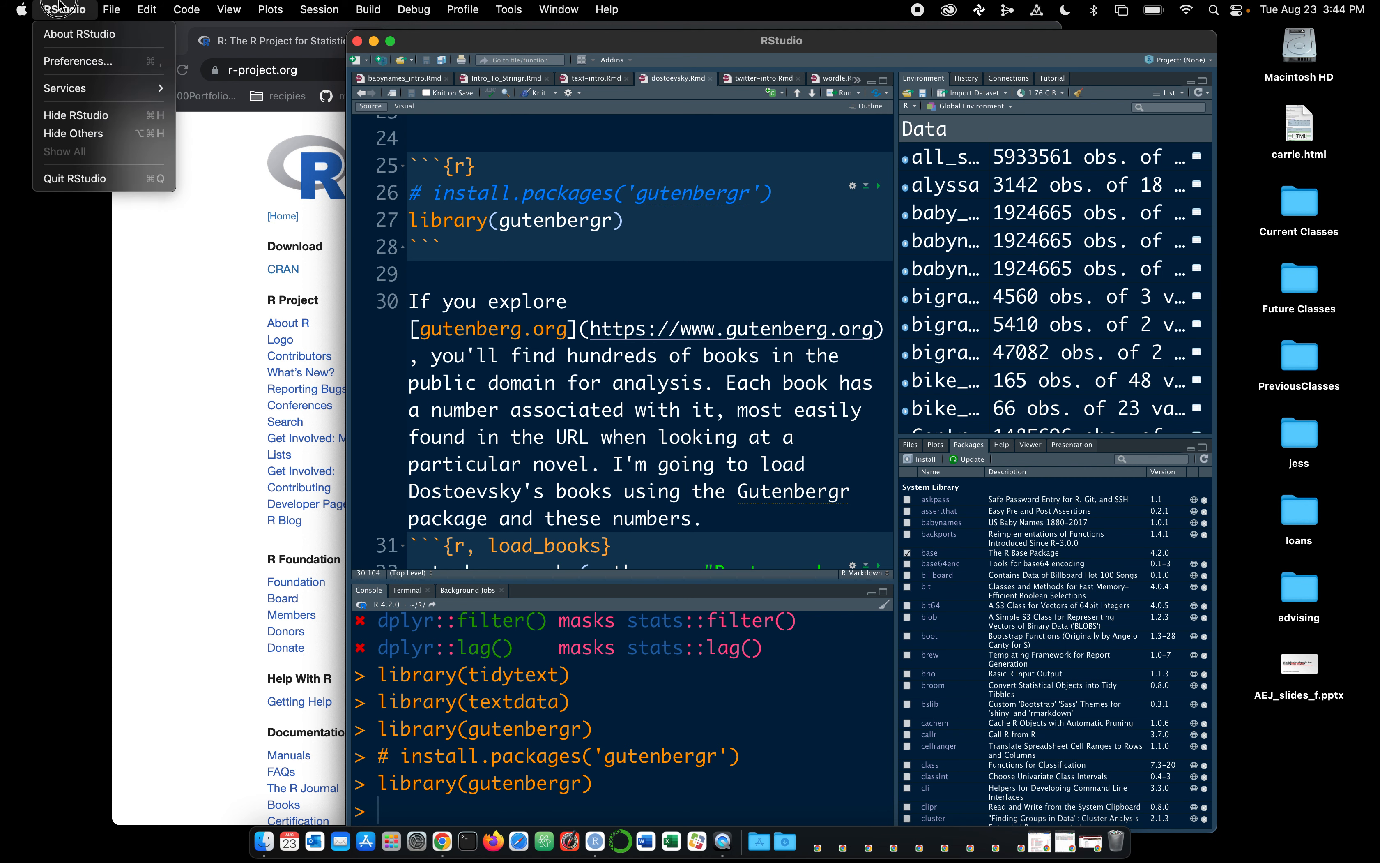
left_click(91, 115)
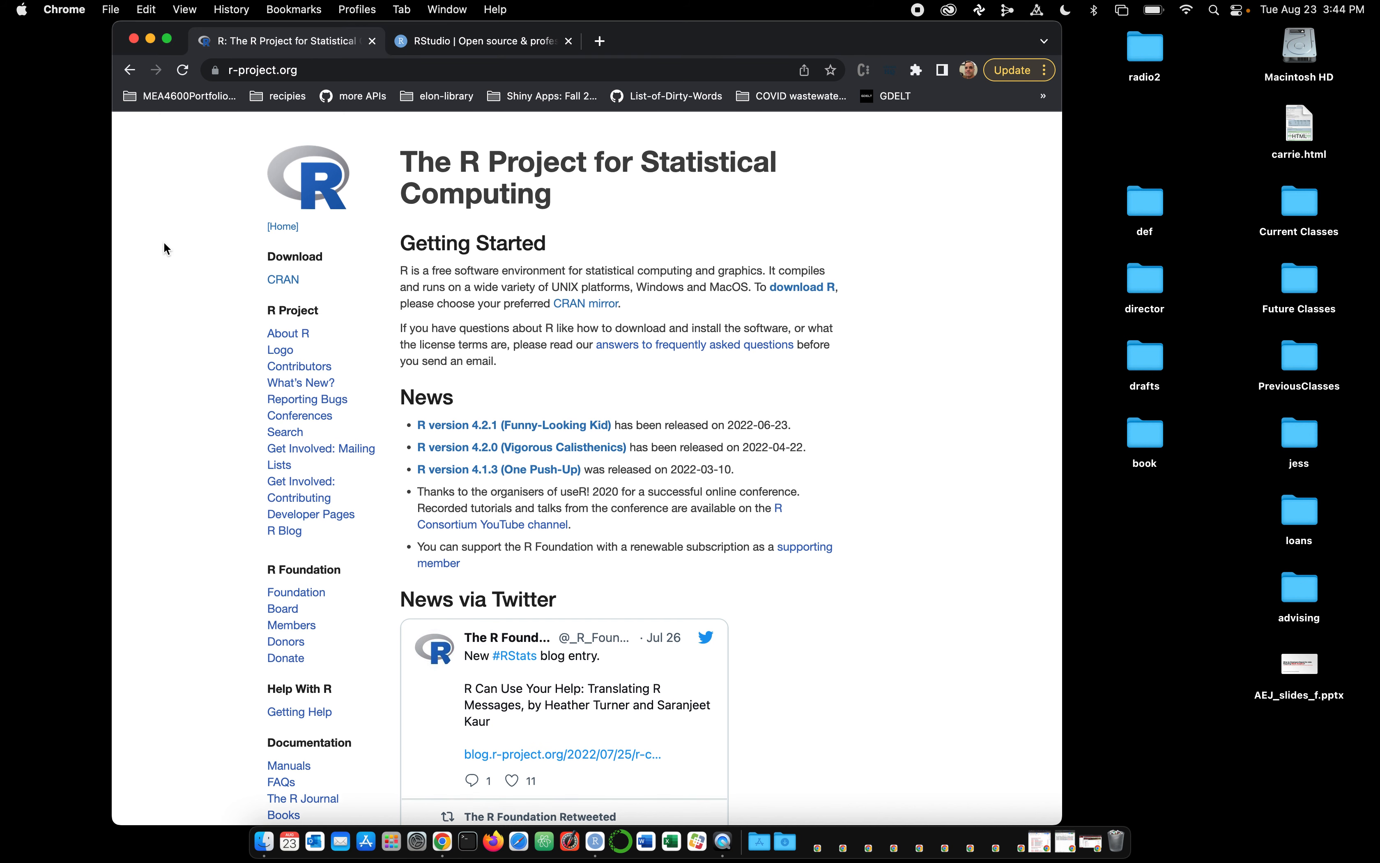
left_click(248, 65)
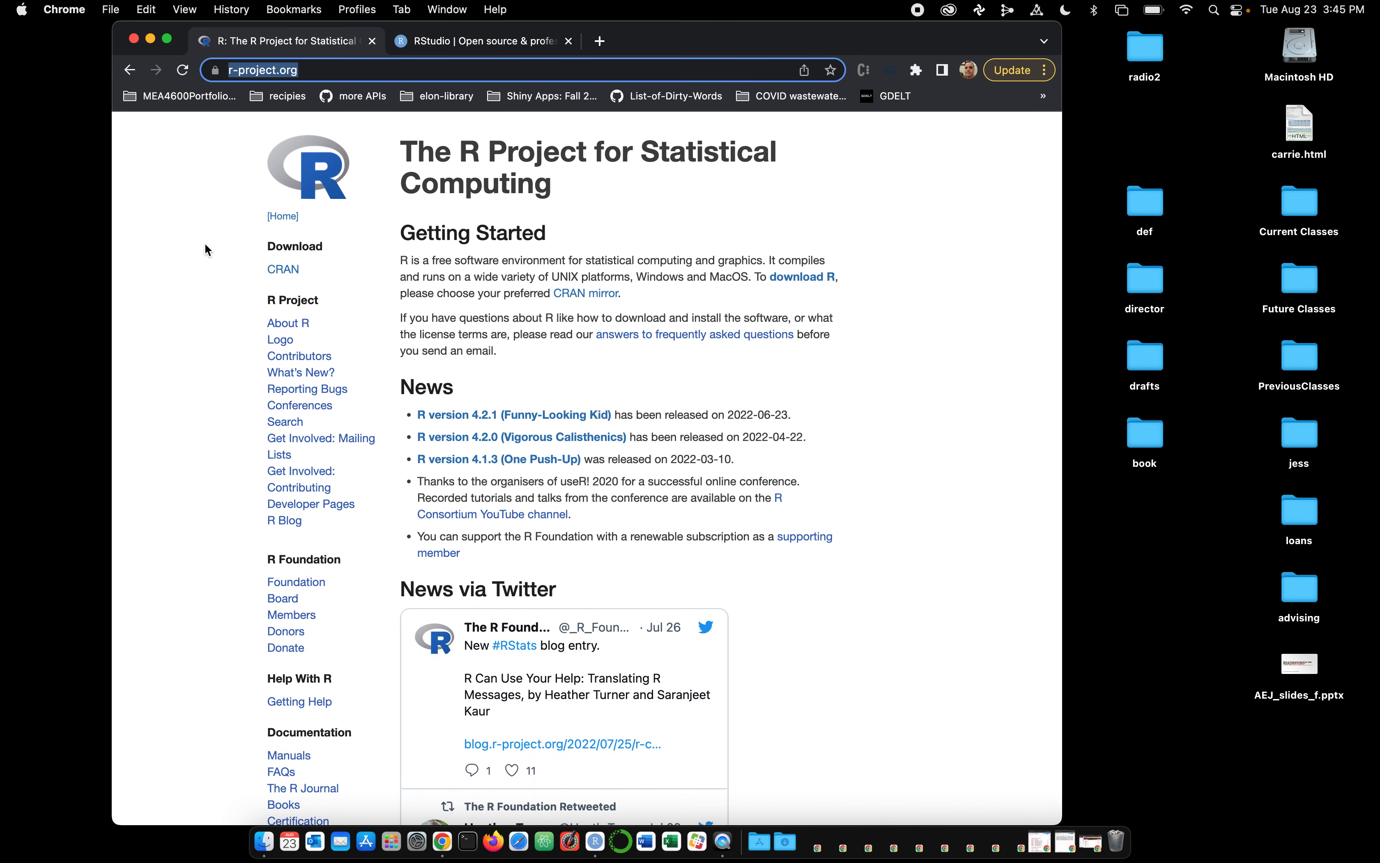
Search the web for "download r" in a new tab, closing it to return to r-project.org
key("super+t")
type("downl")
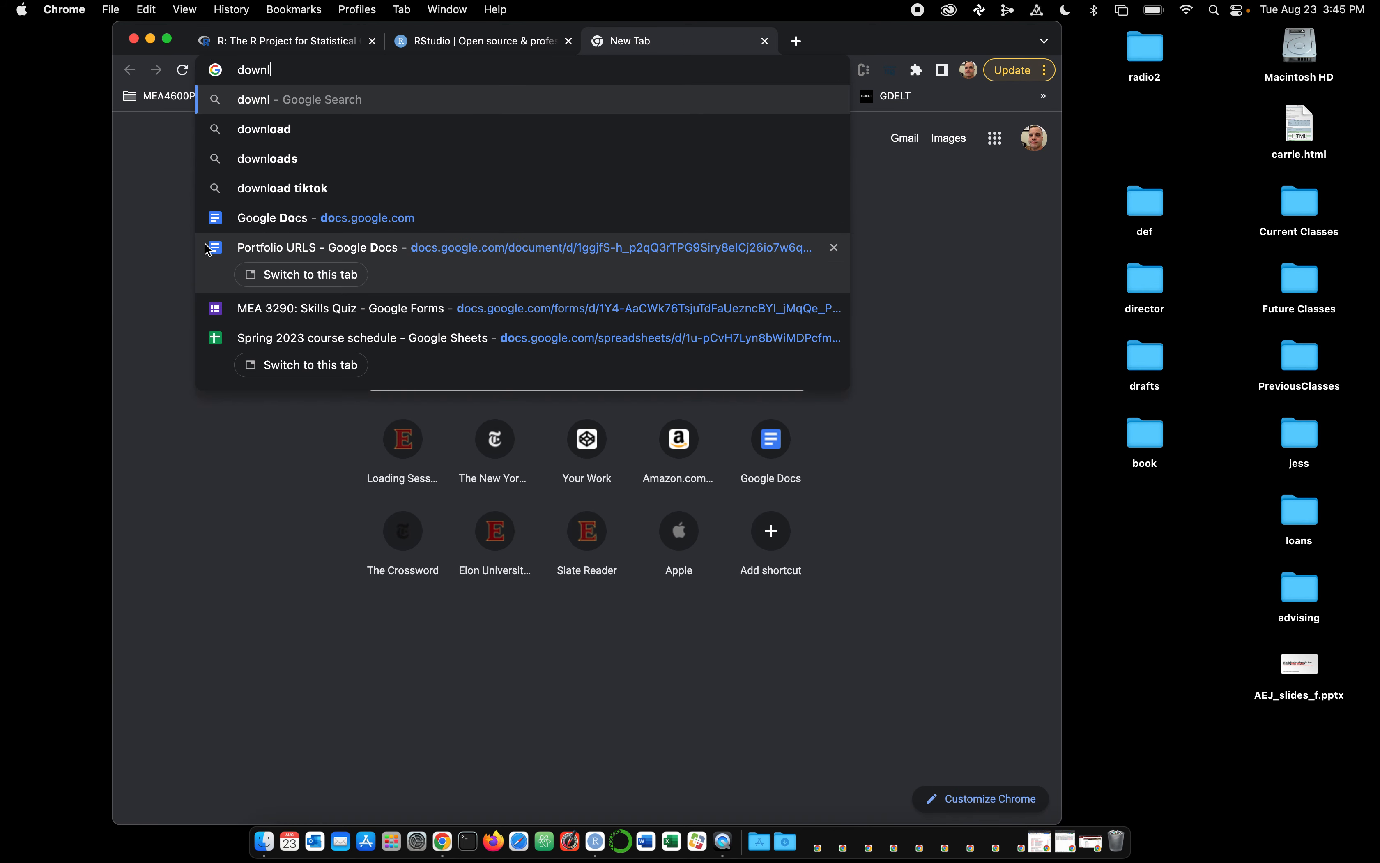
type("oad r")
key("Return")
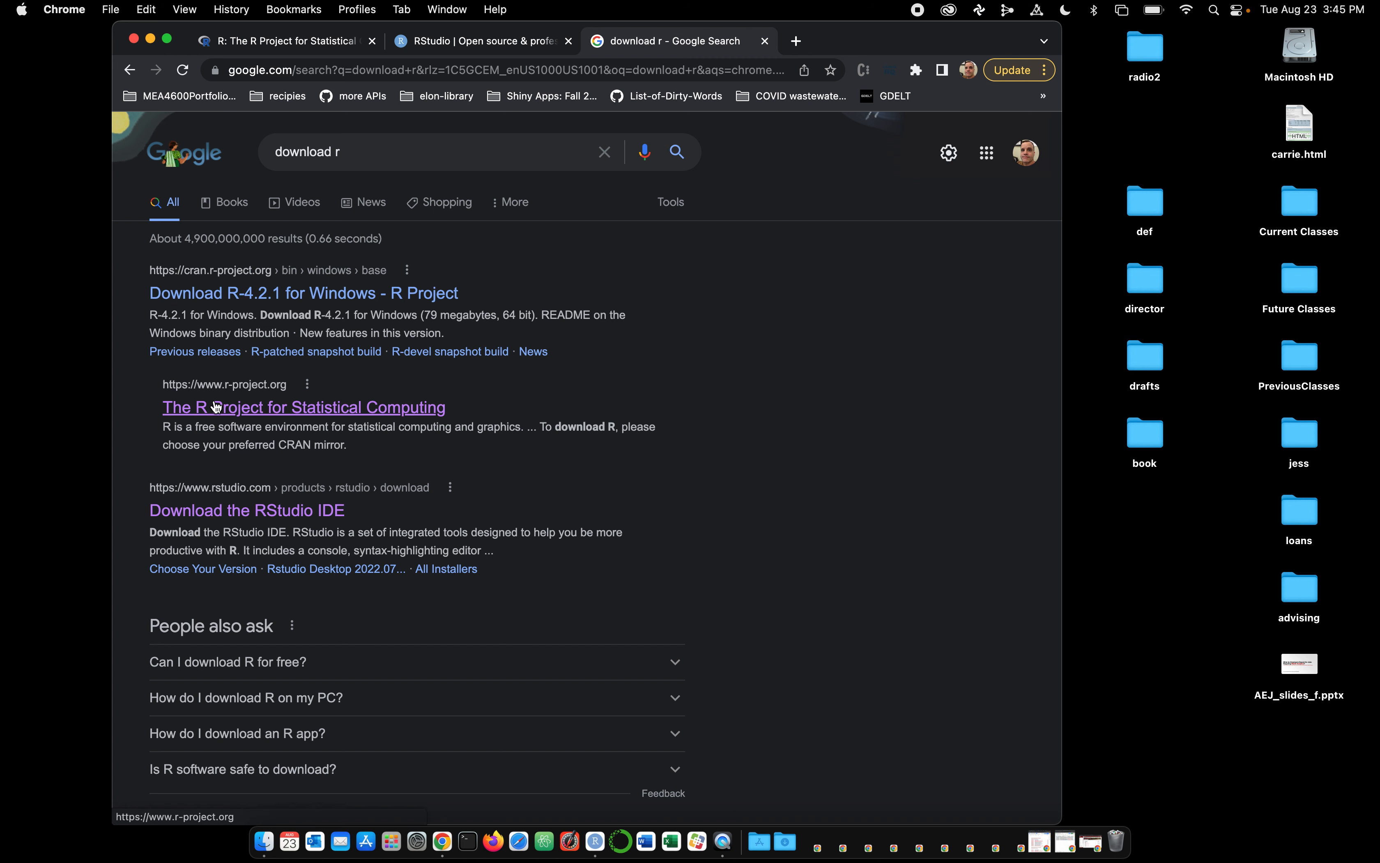
key("super+w")
left_click(277, 71)
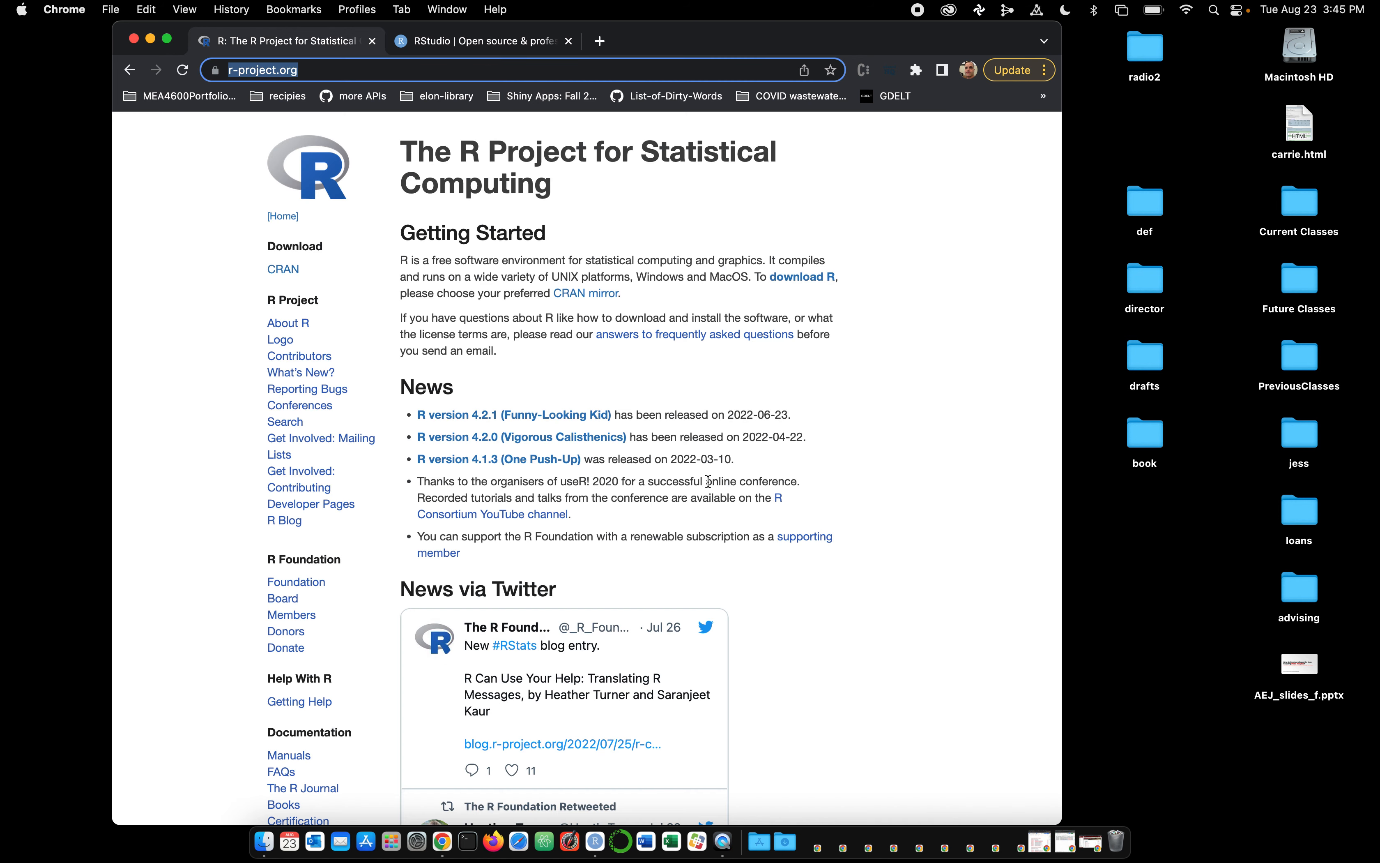
left_click(831, 643)
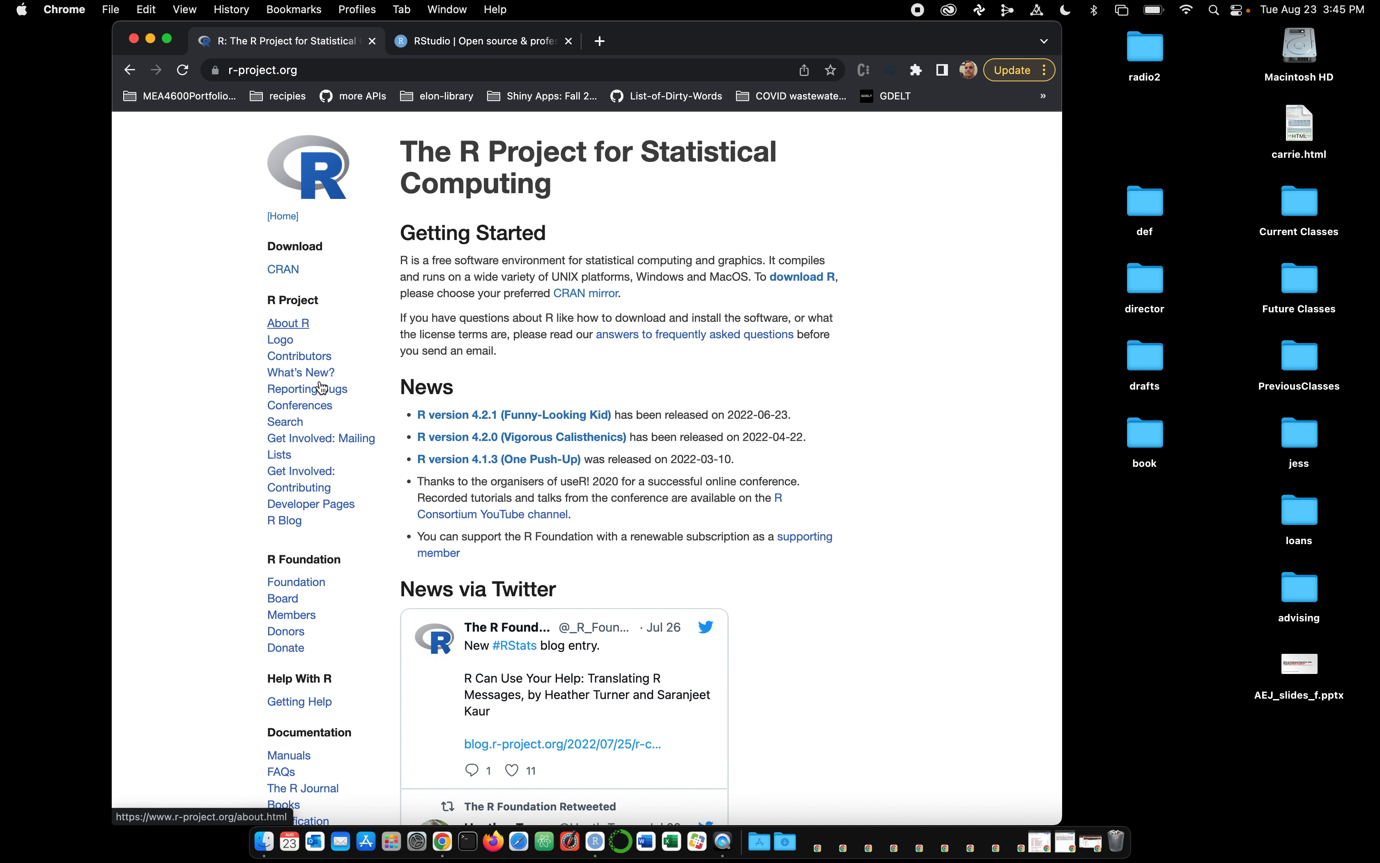
Open the list of CRAN mirrors from the R Project home page
left_click_drag(400, 254, 512, 530)
left_click(524, 586)
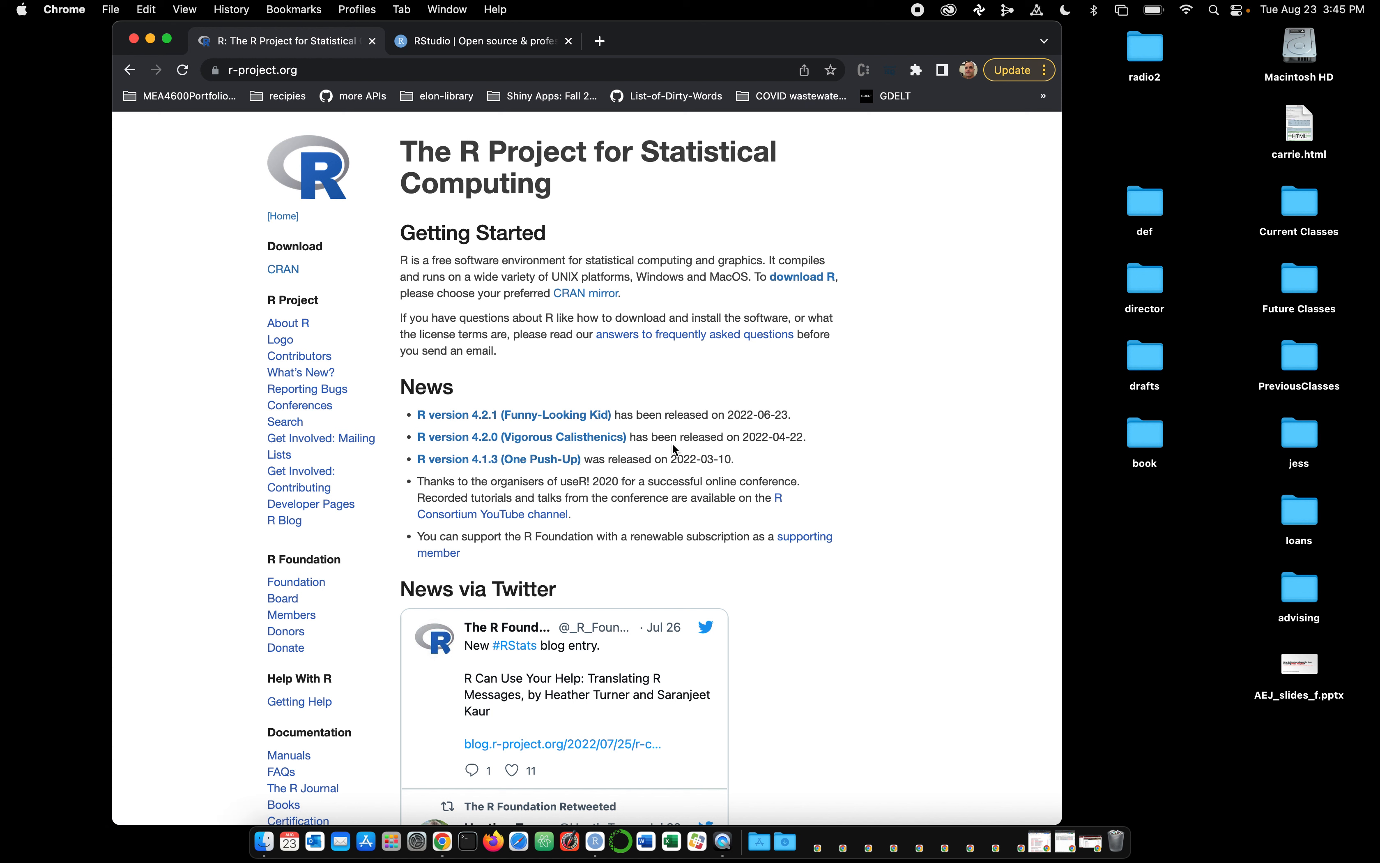
left_click(282, 268)
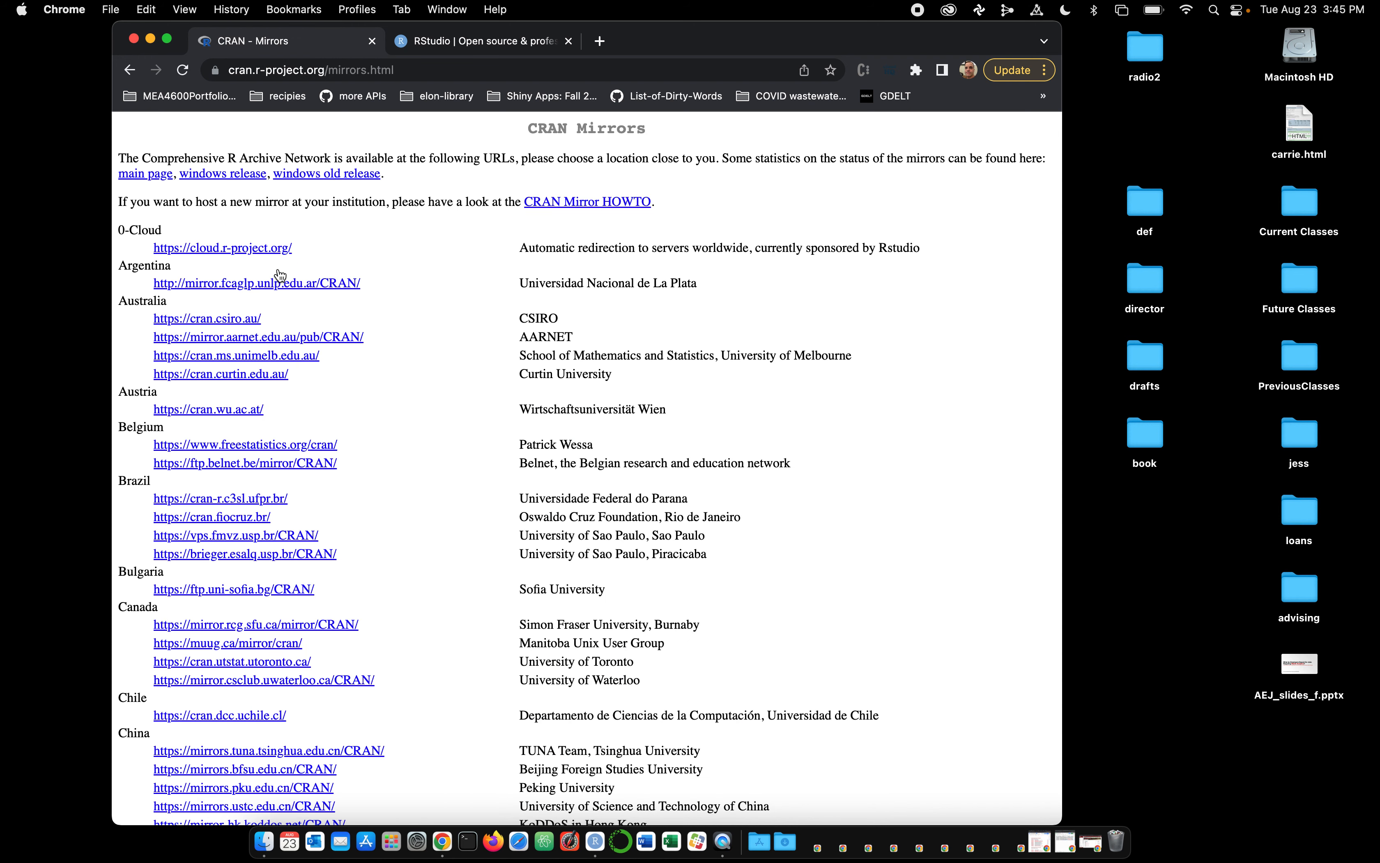
left_click(131, 70)
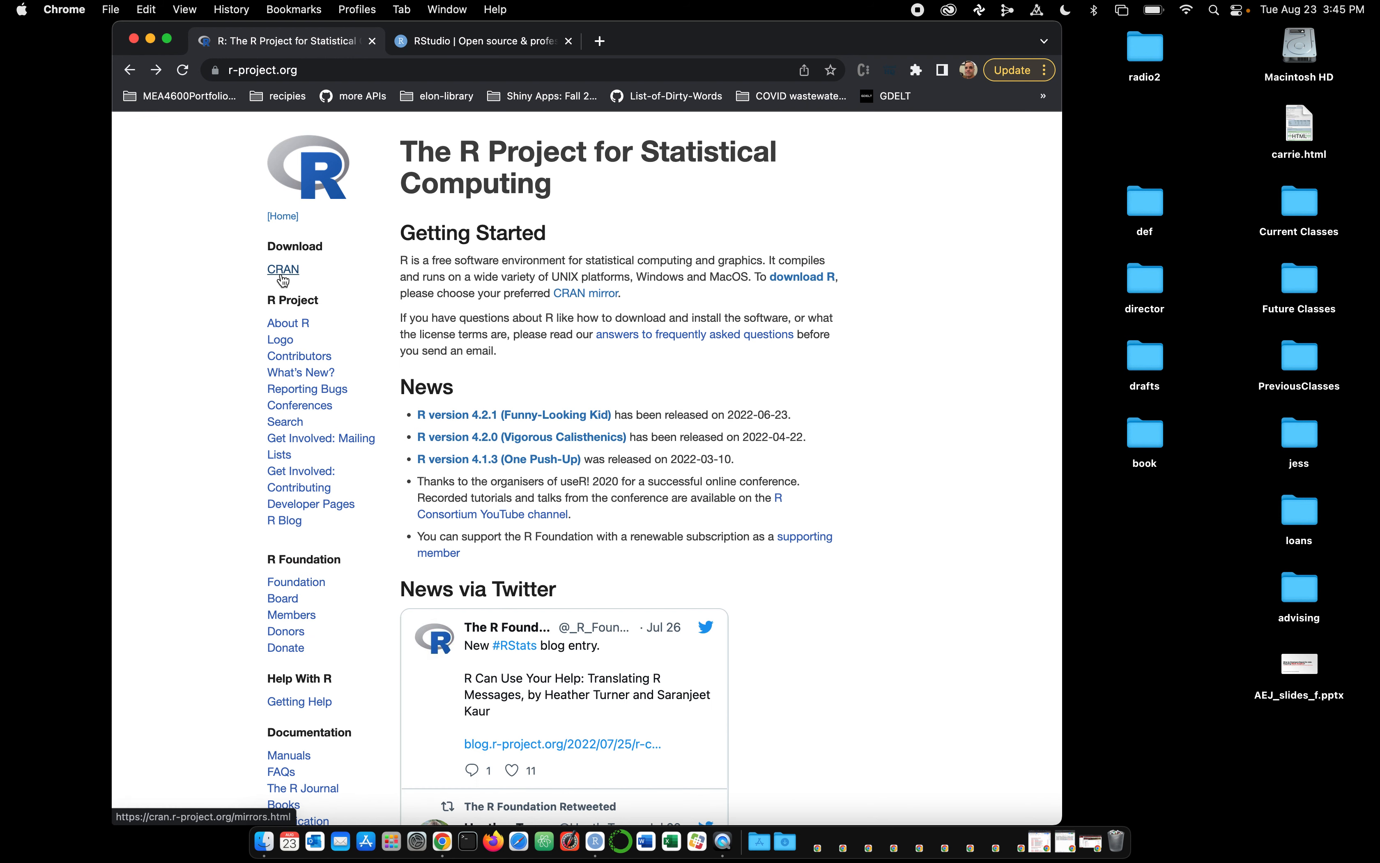
left_click(282, 273)
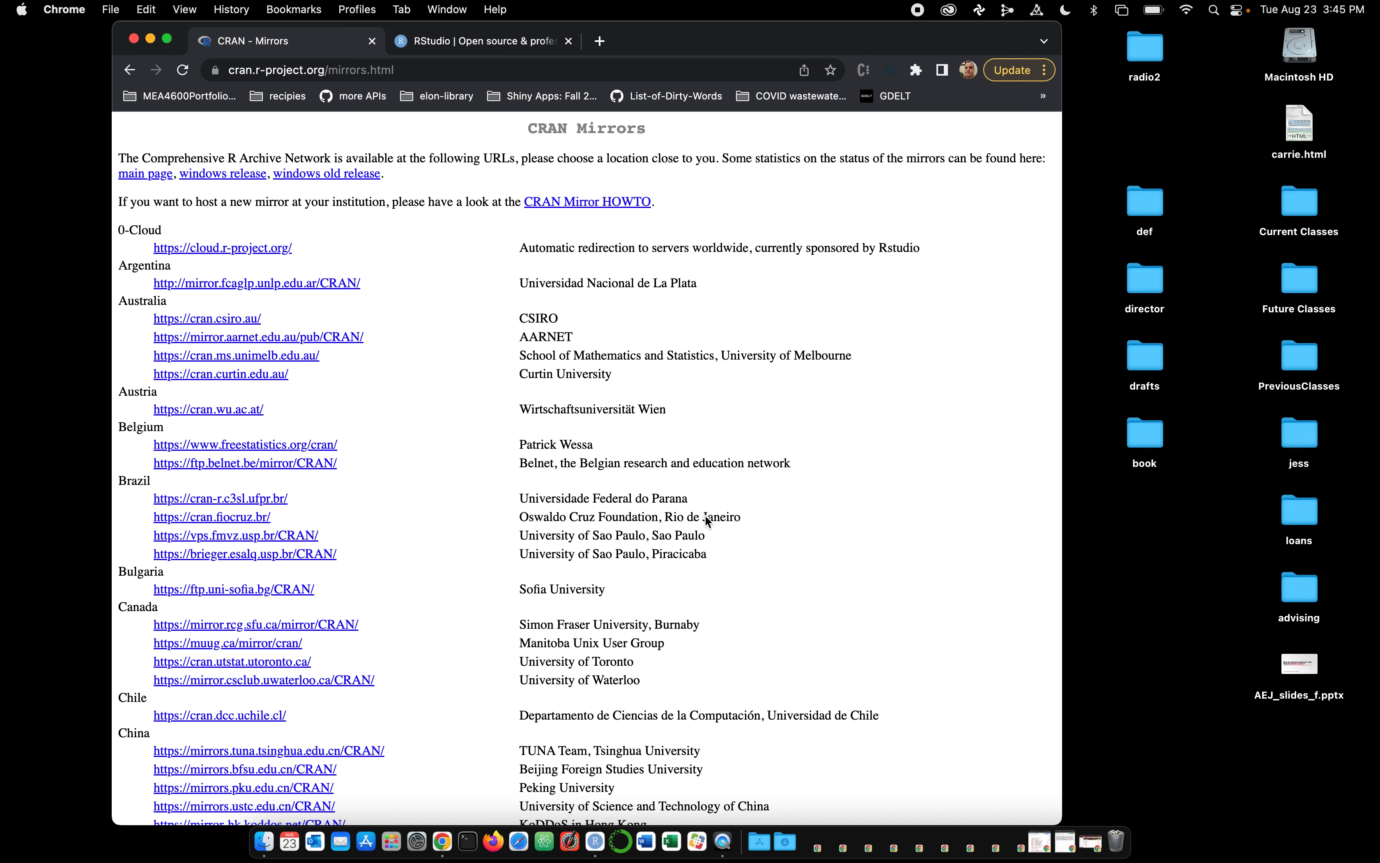
Open the Duke University, Durham, NC mirror listed under USA
scroll(523, 582, "down", 2)
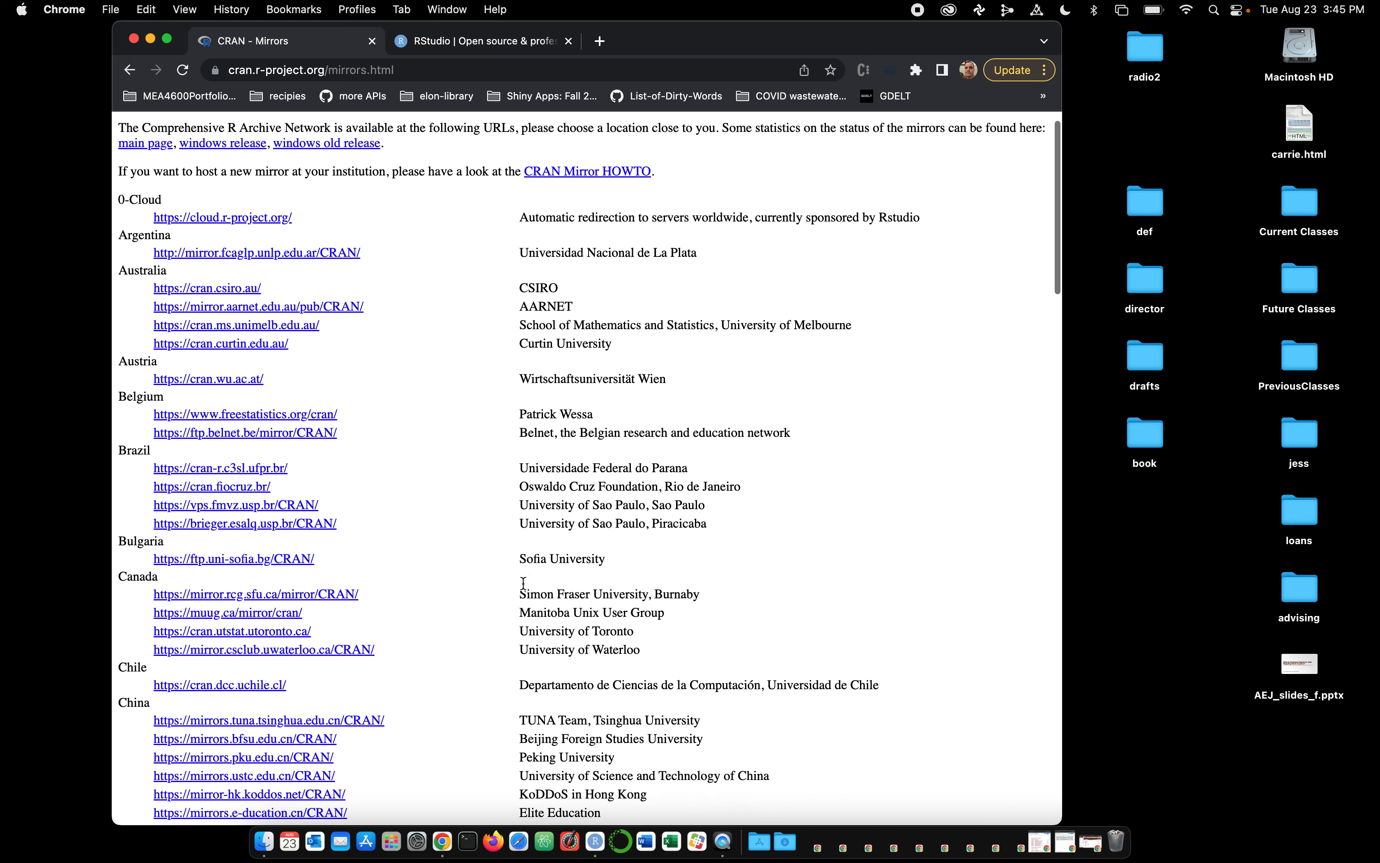
scroll(523, 583, "up", 2)
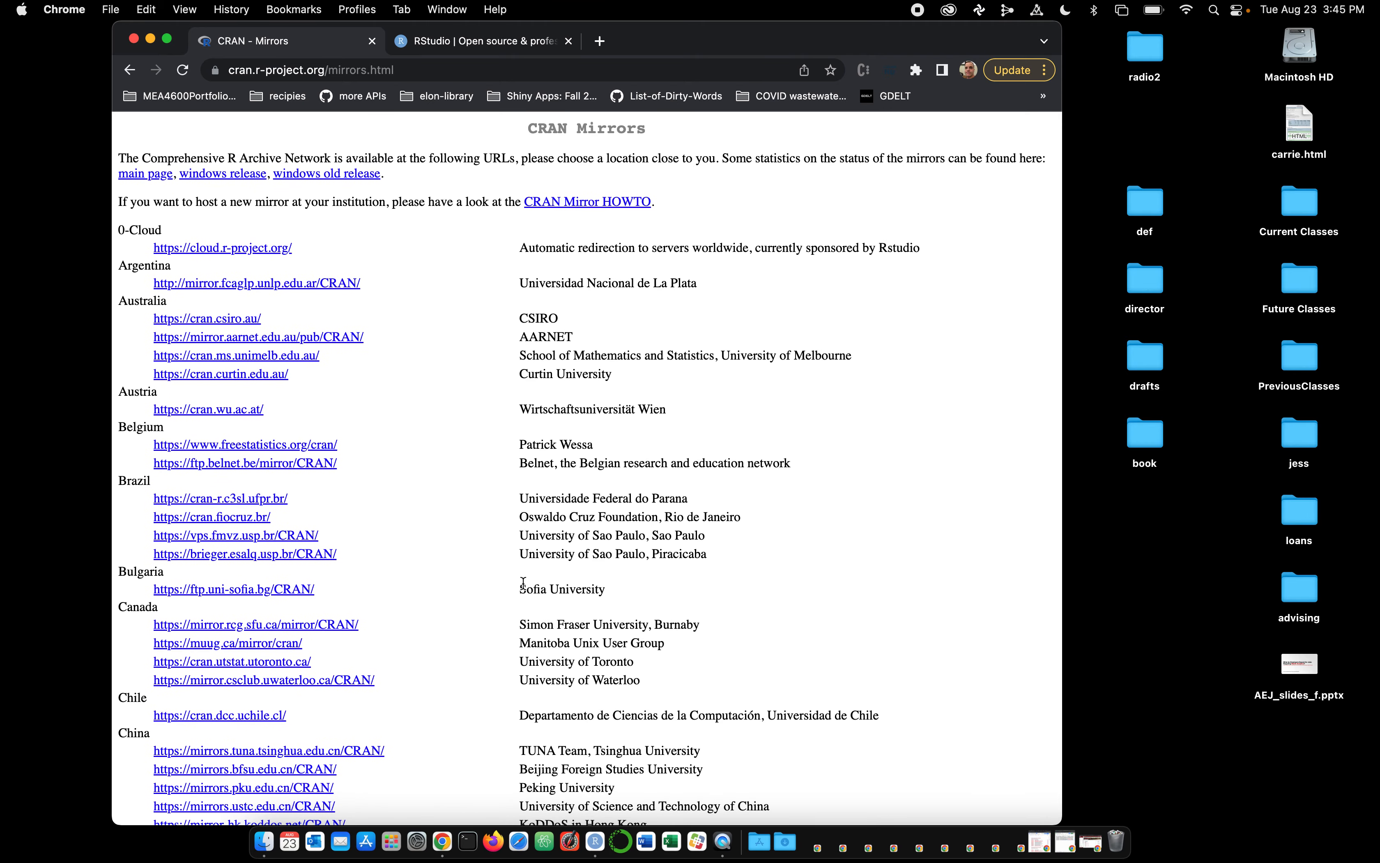
scroll(523, 583, "down", 10)
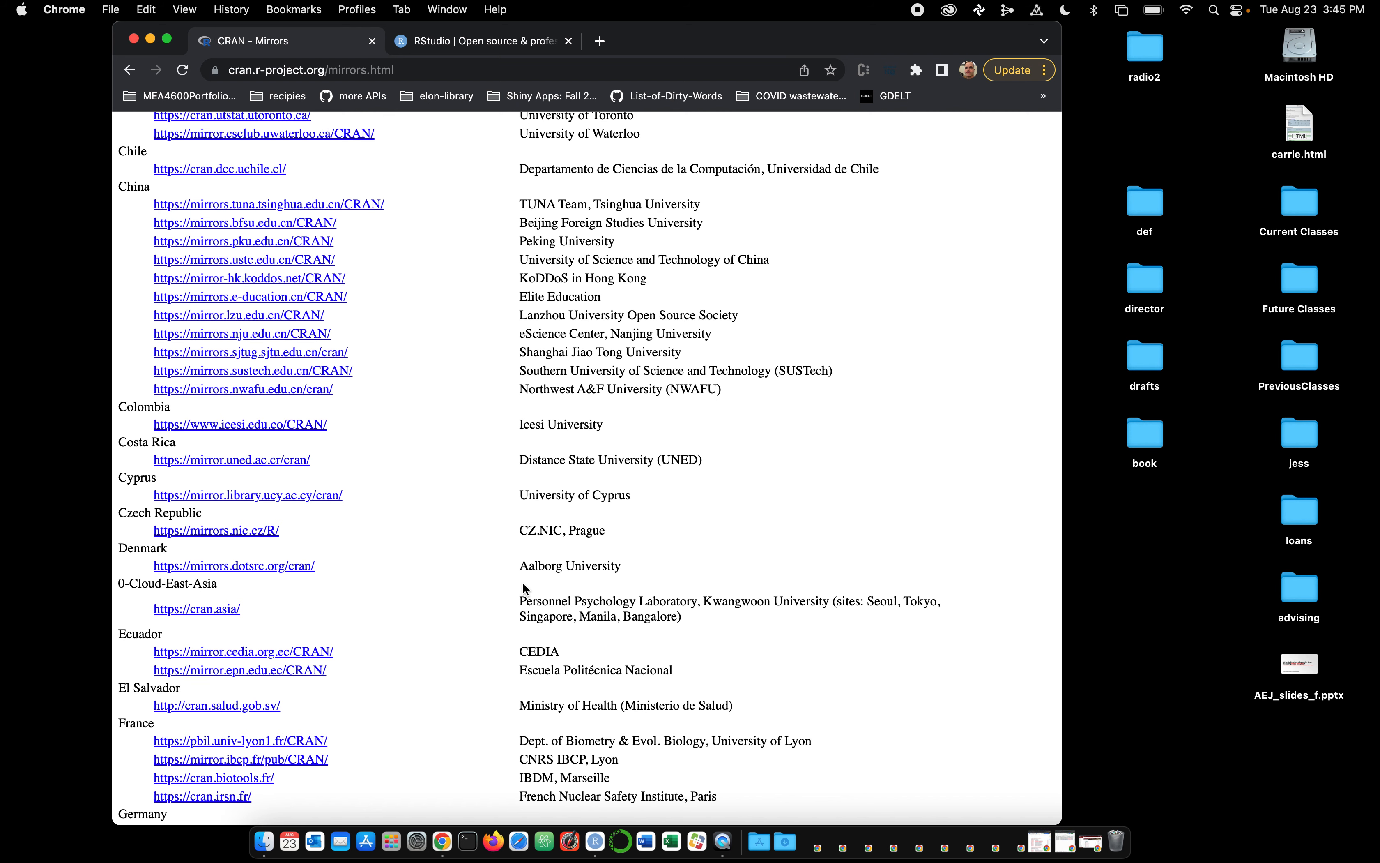
scroll(525, 588, "down", 11)
scroll(523, 583, "down", 12)
scroll(523, 583, "down", 6)
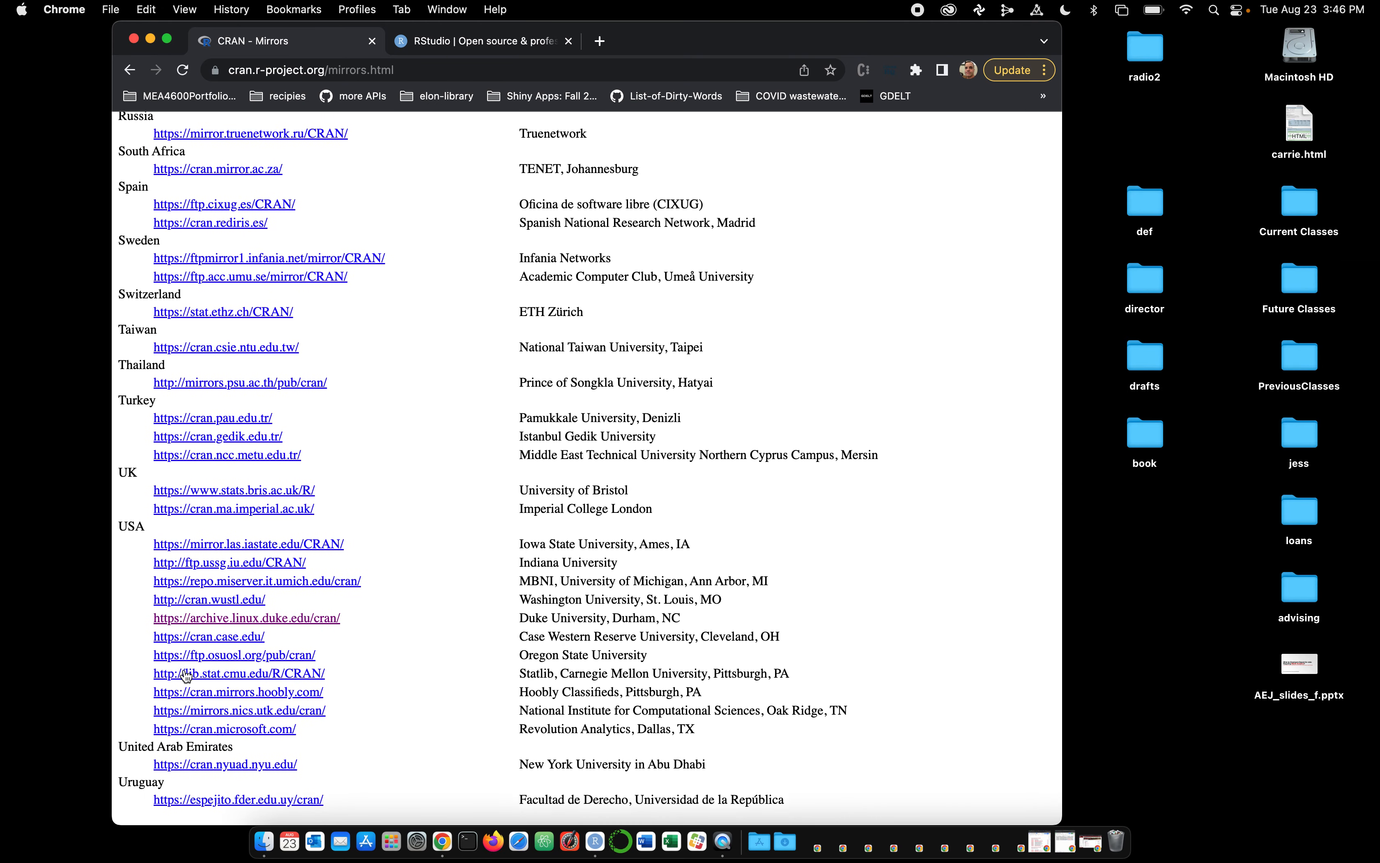
left_click(245, 620)
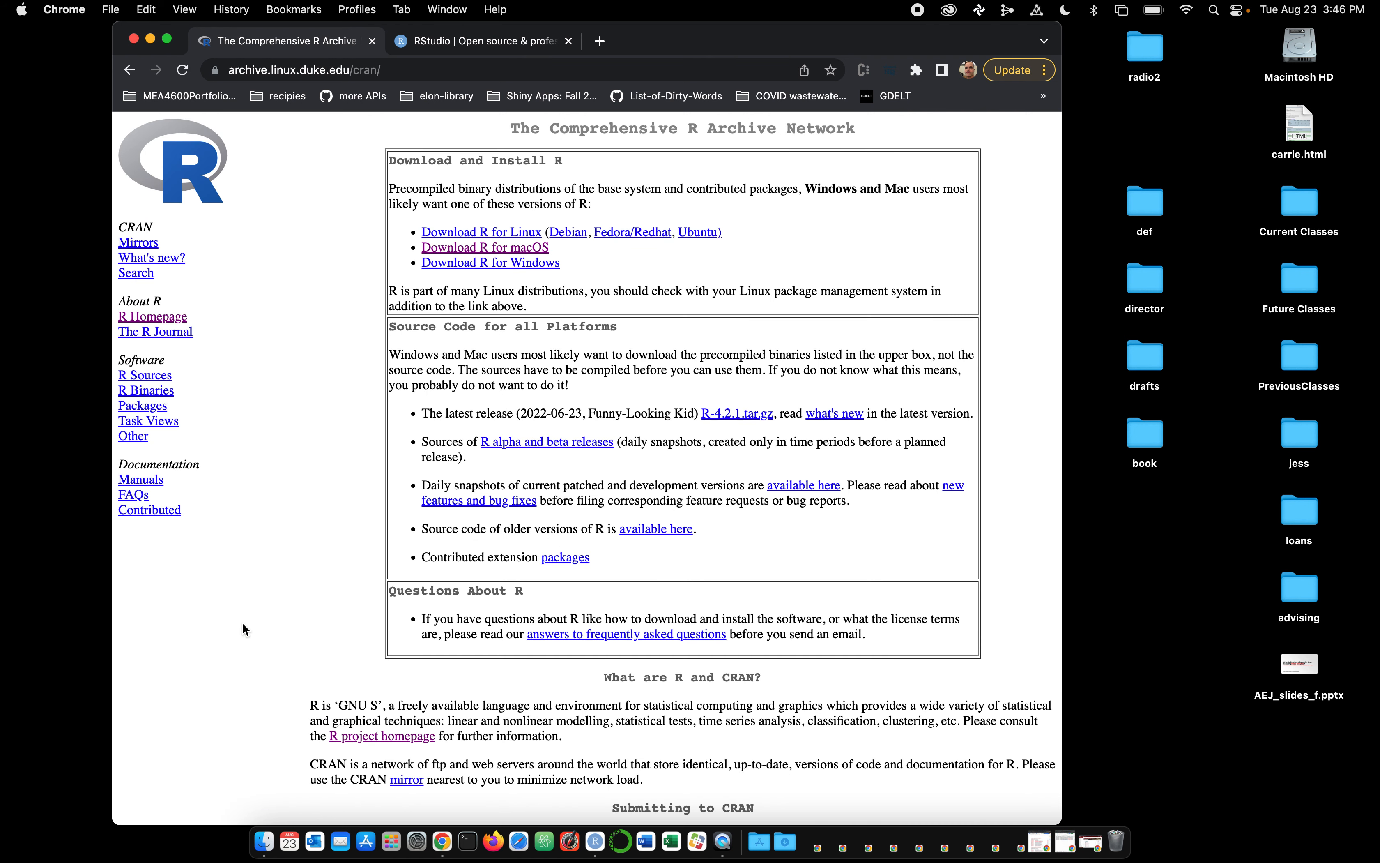
Open the R for macOS download page and look over the latest release packages
left_click(471, 251)
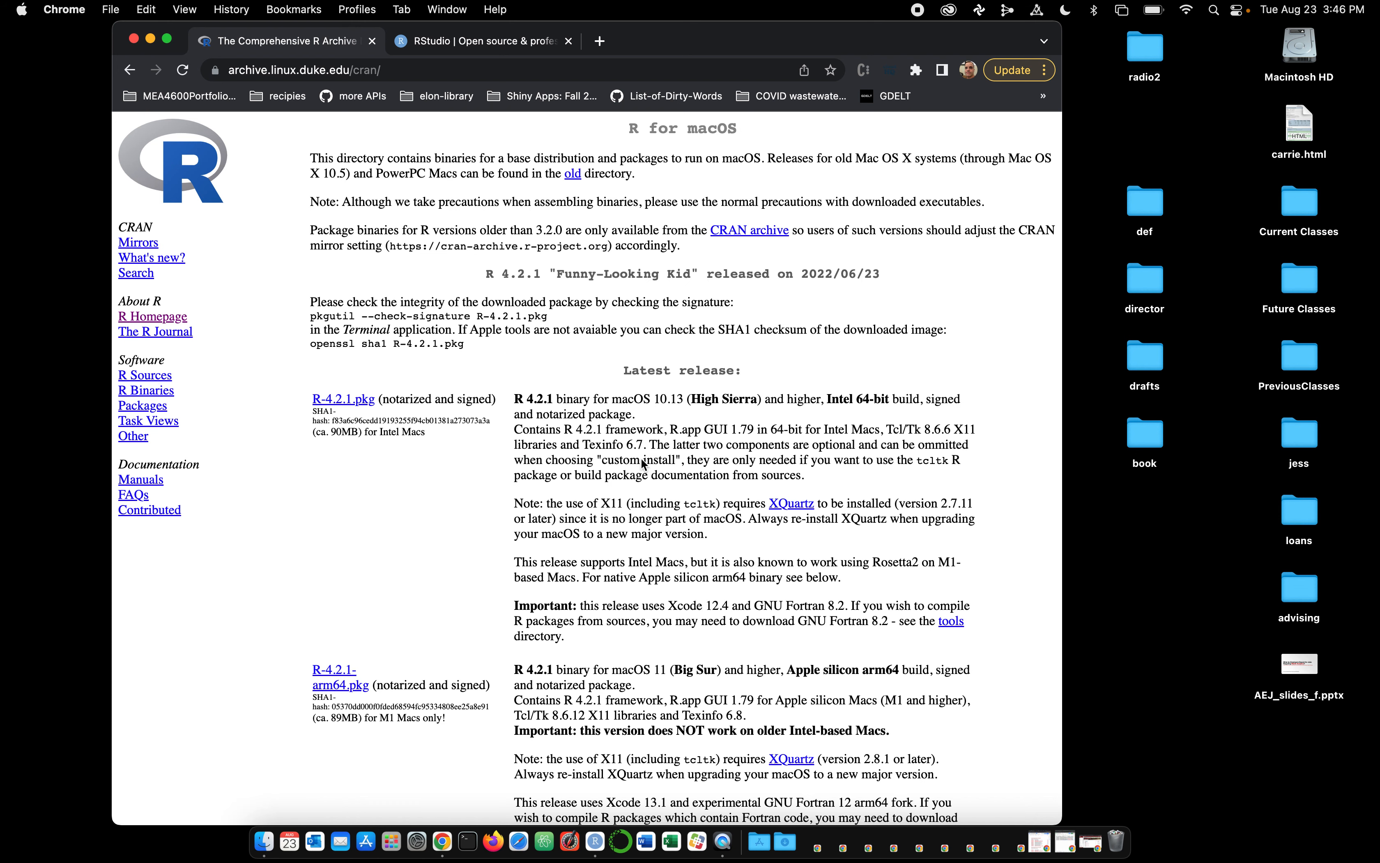
scroll(404, 676, "down", 5)
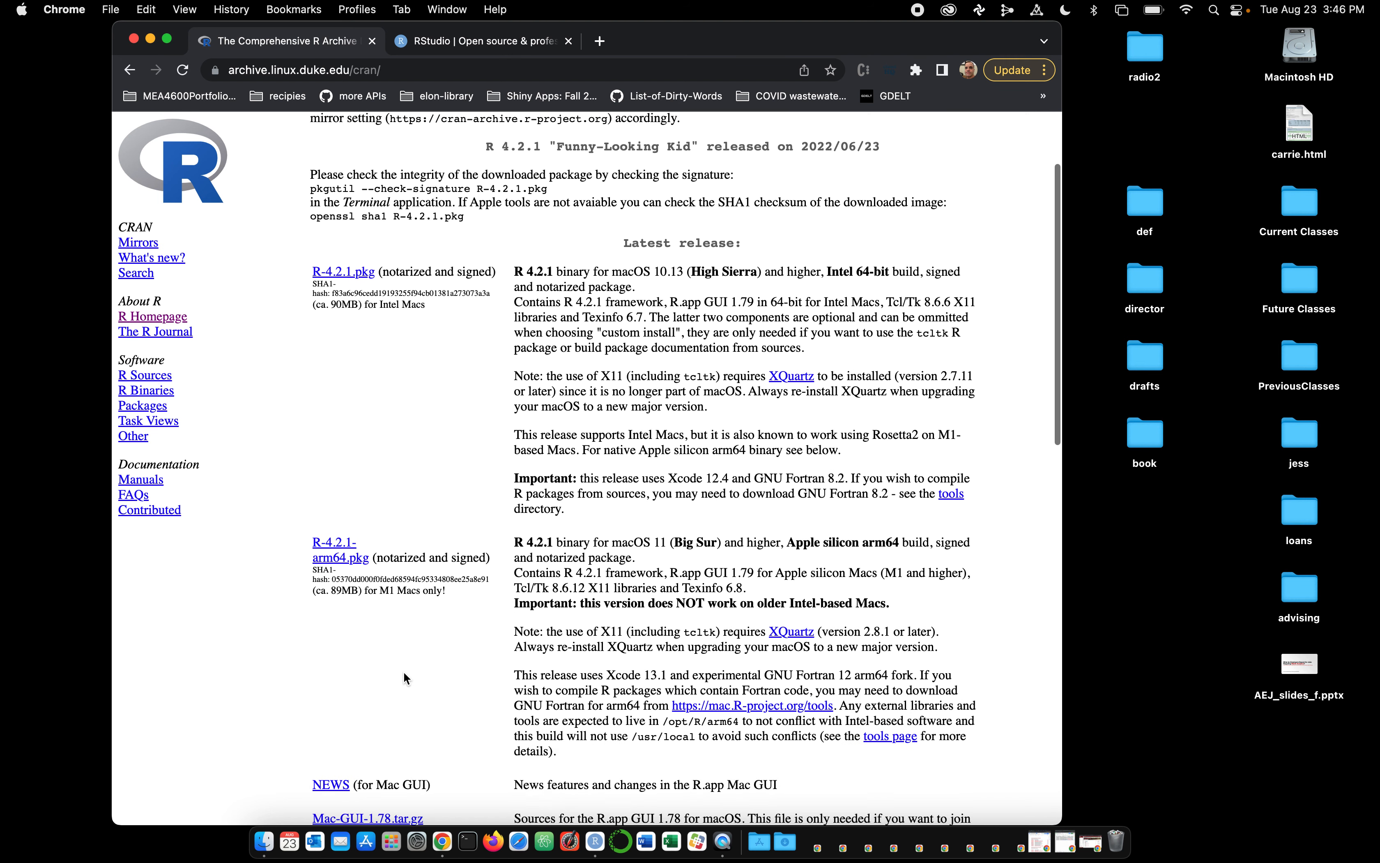
scroll(404, 678, "down", 1)
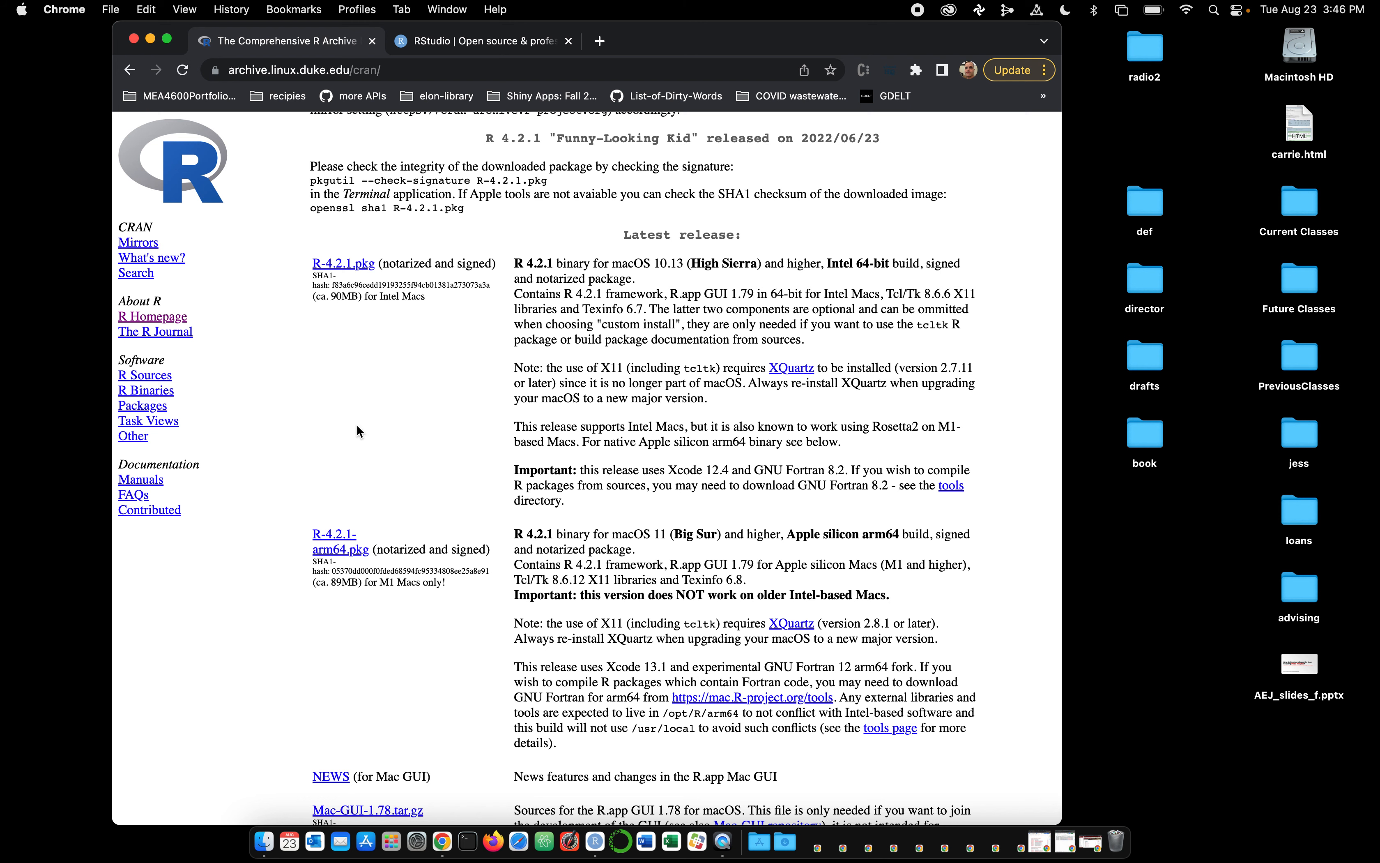
scroll(360, 431, "up", 5)
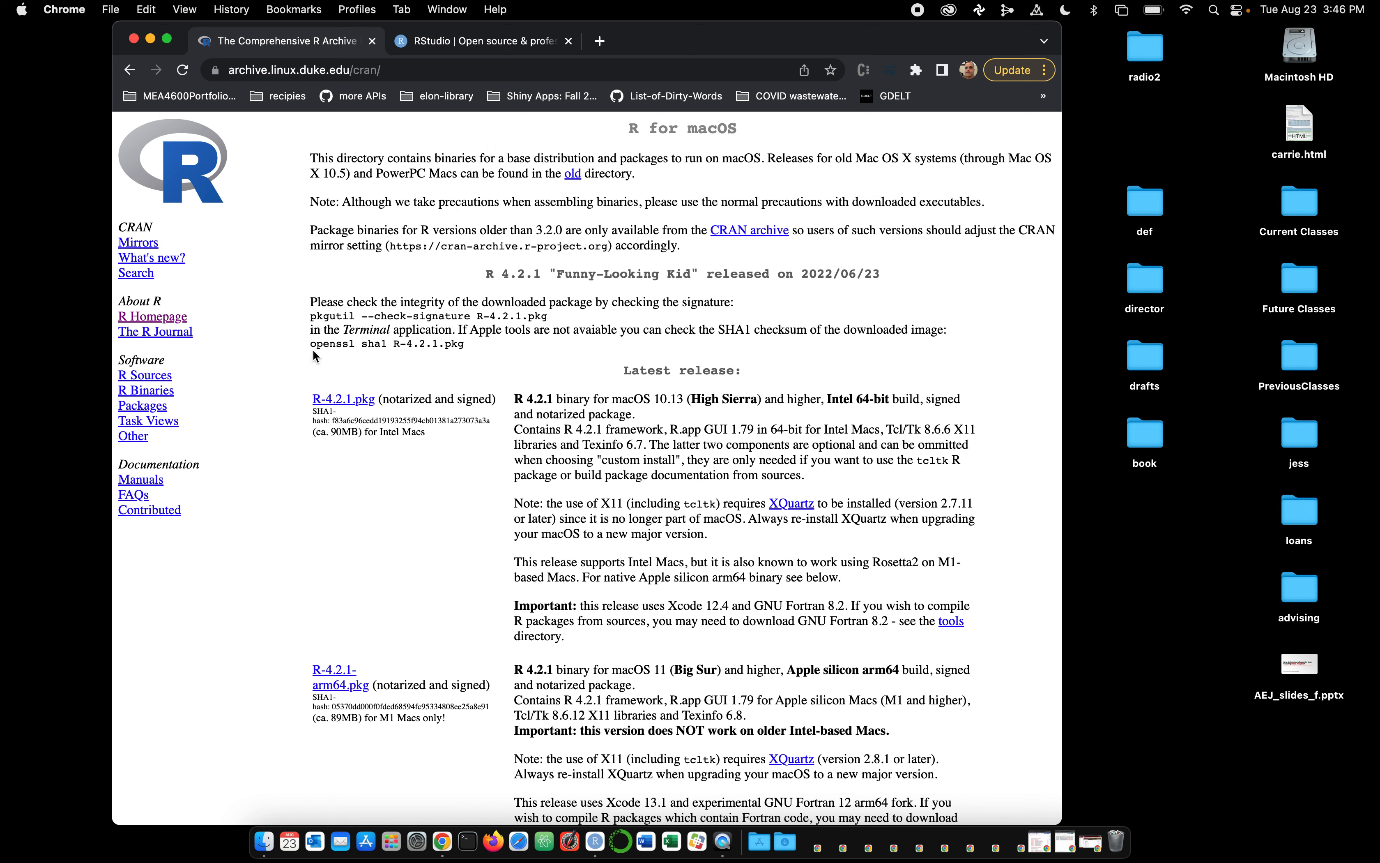
Highlight the latest release entry for R-4.2.1.pkg, and open and close the App Store
left_click_drag(307, 458, 250, 358)
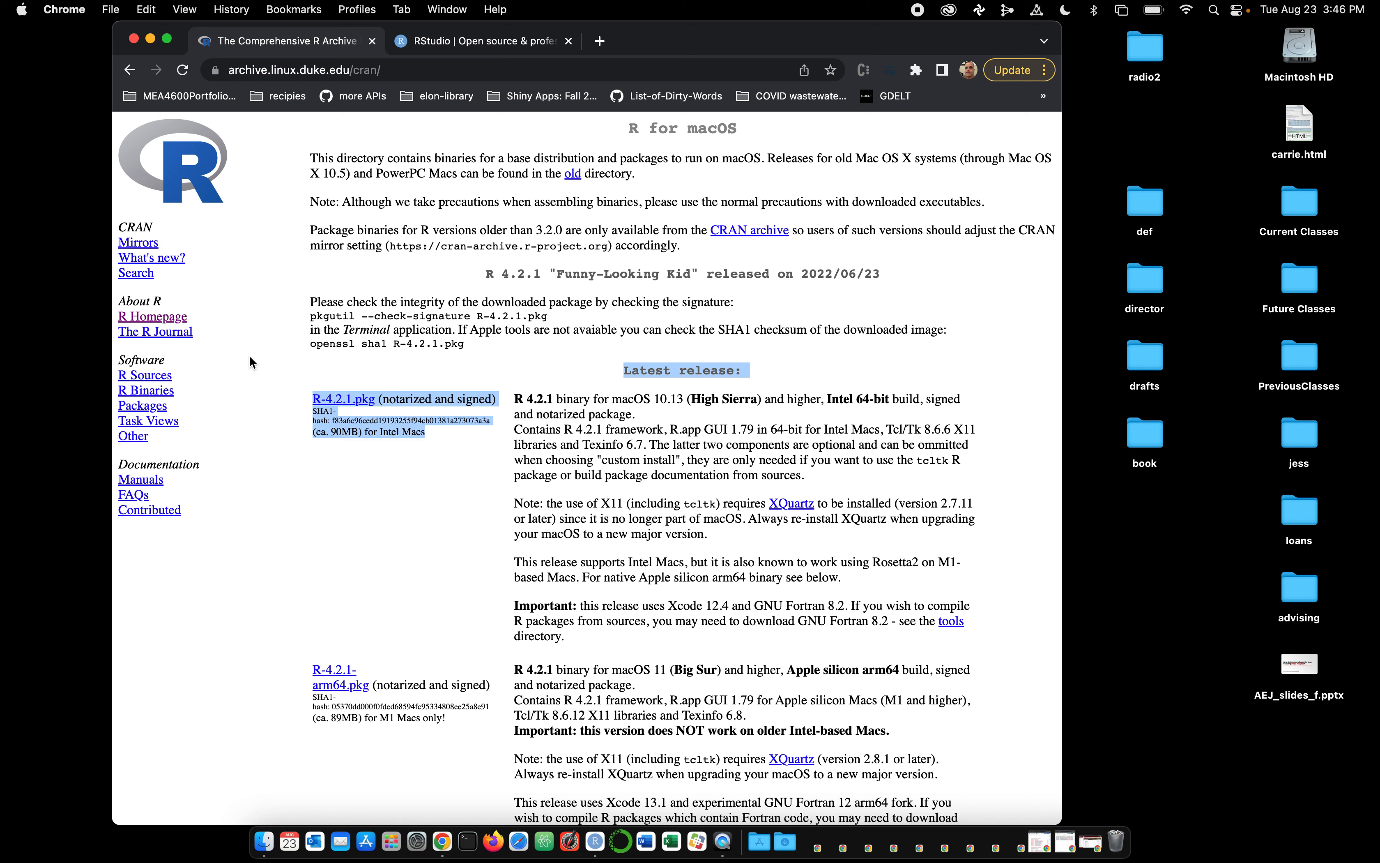
left_click(366, 842)
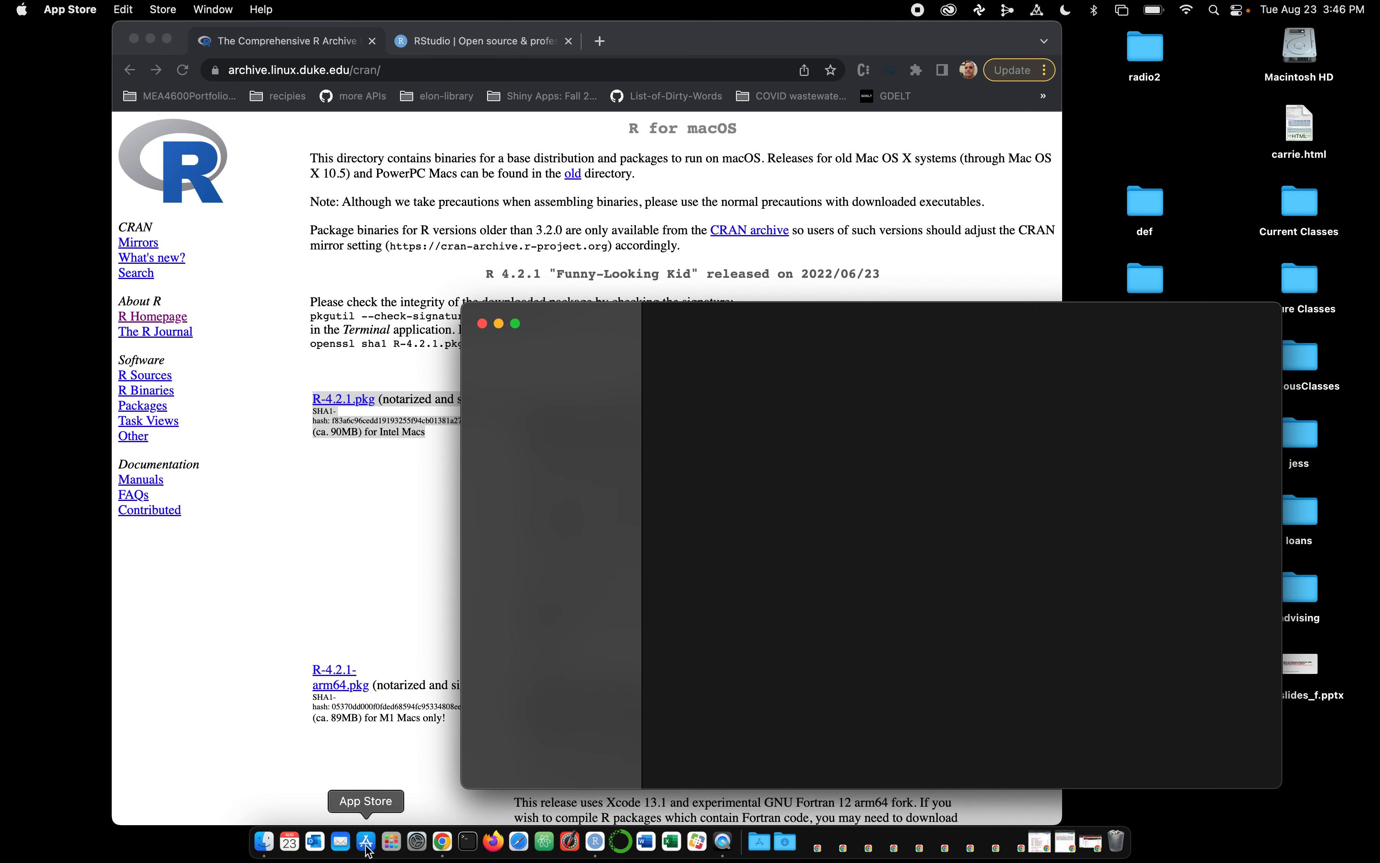
left_click(482, 324)
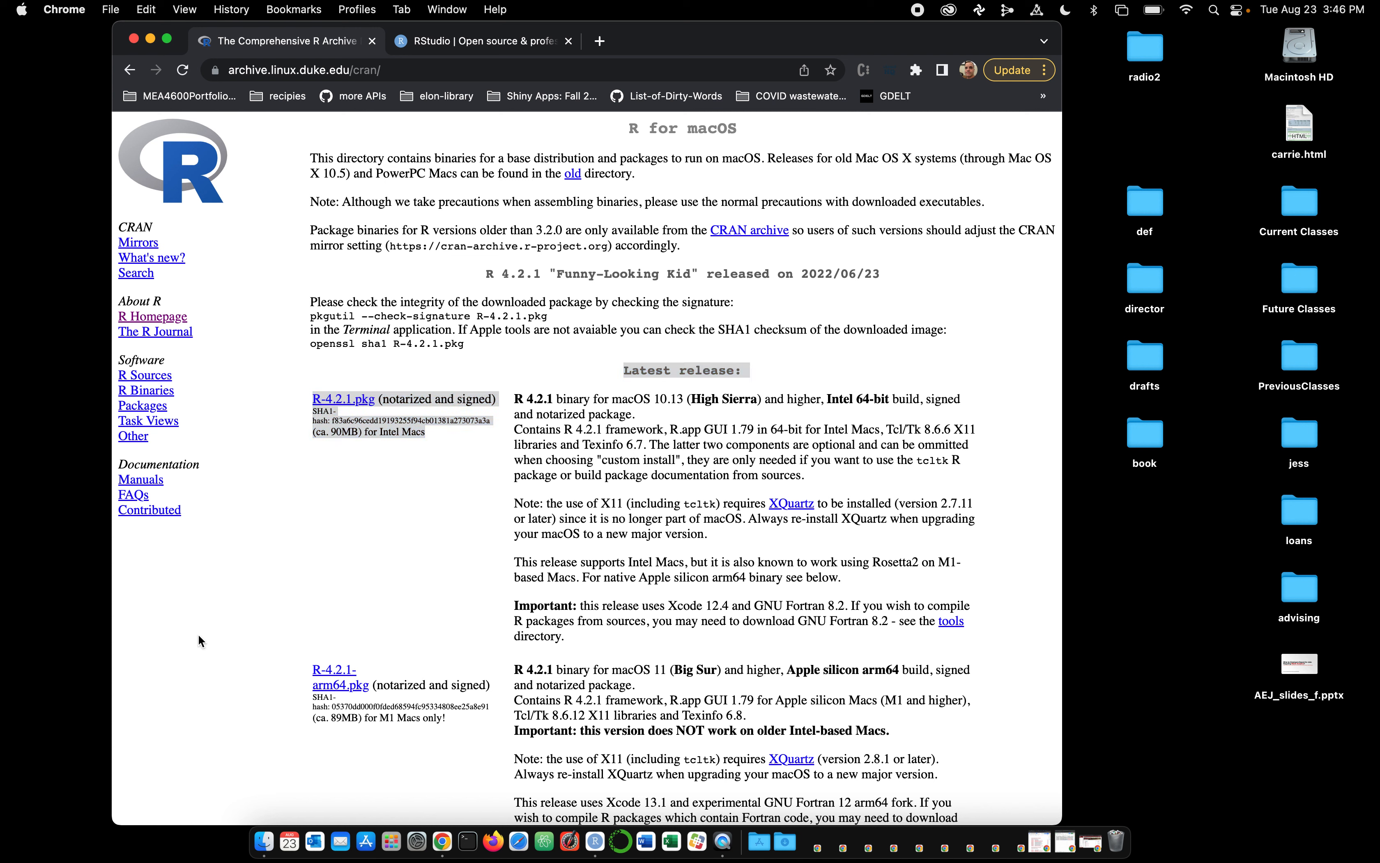
left_click(639, 501)
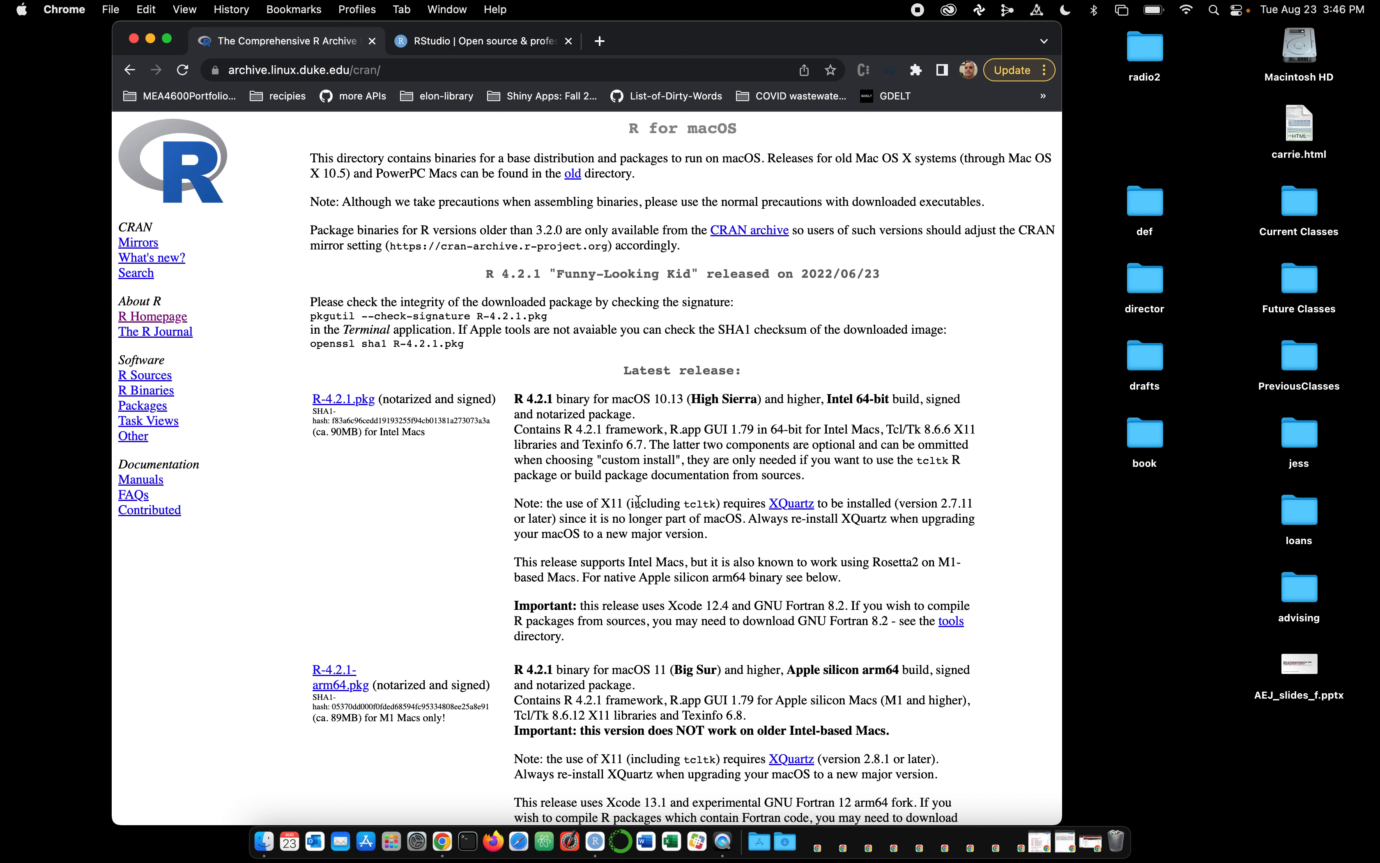
Compare the macOS and processor requirements of both R 4.2.1 packages, highlighting "Apple silicon Macs (M1 and higher)"
scroll(639, 500, "down", 5)
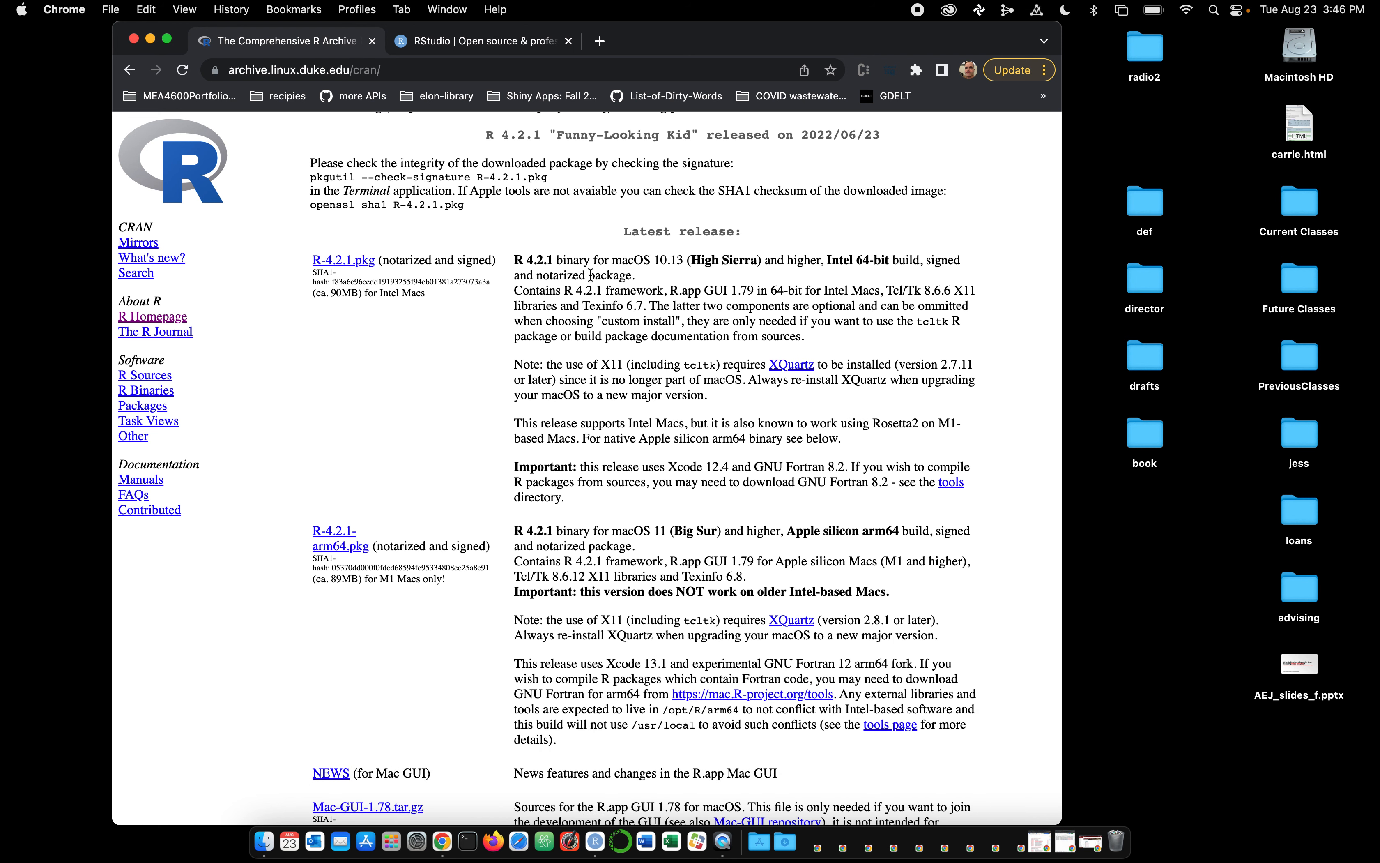
left_click_drag(654, 263, 683, 263)
left_click(607, 533)
left_click_drag(671, 530, 614, 531)
left_click(624, 556)
left_click_drag(772, 565, 973, 566)
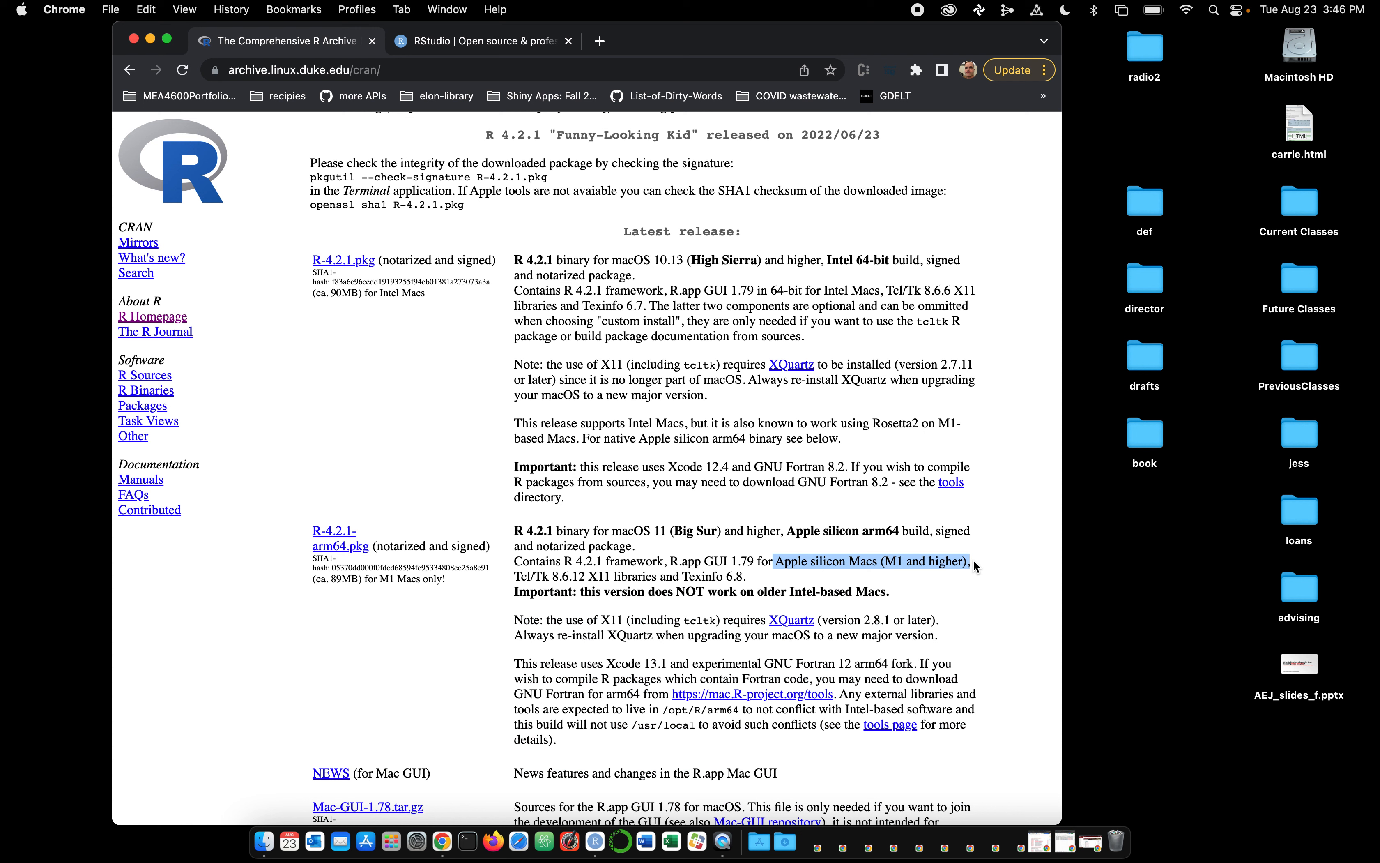
Highlight the arm64 package's note about older Intel-based Macs and the description of the Intel 64-bit R 4.2.1 package
left_click(974, 564)
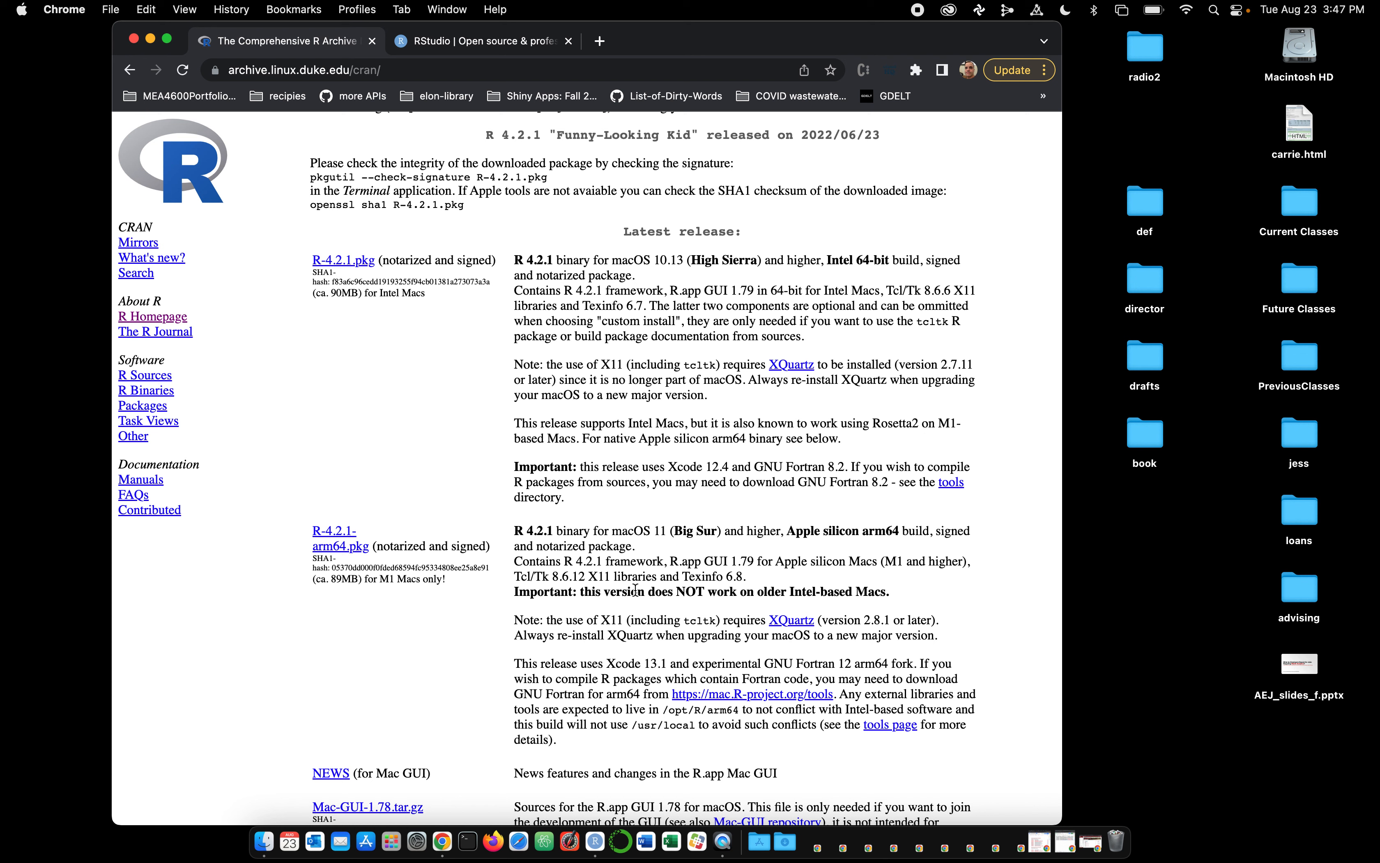
left_click_drag(562, 591, 898, 596)
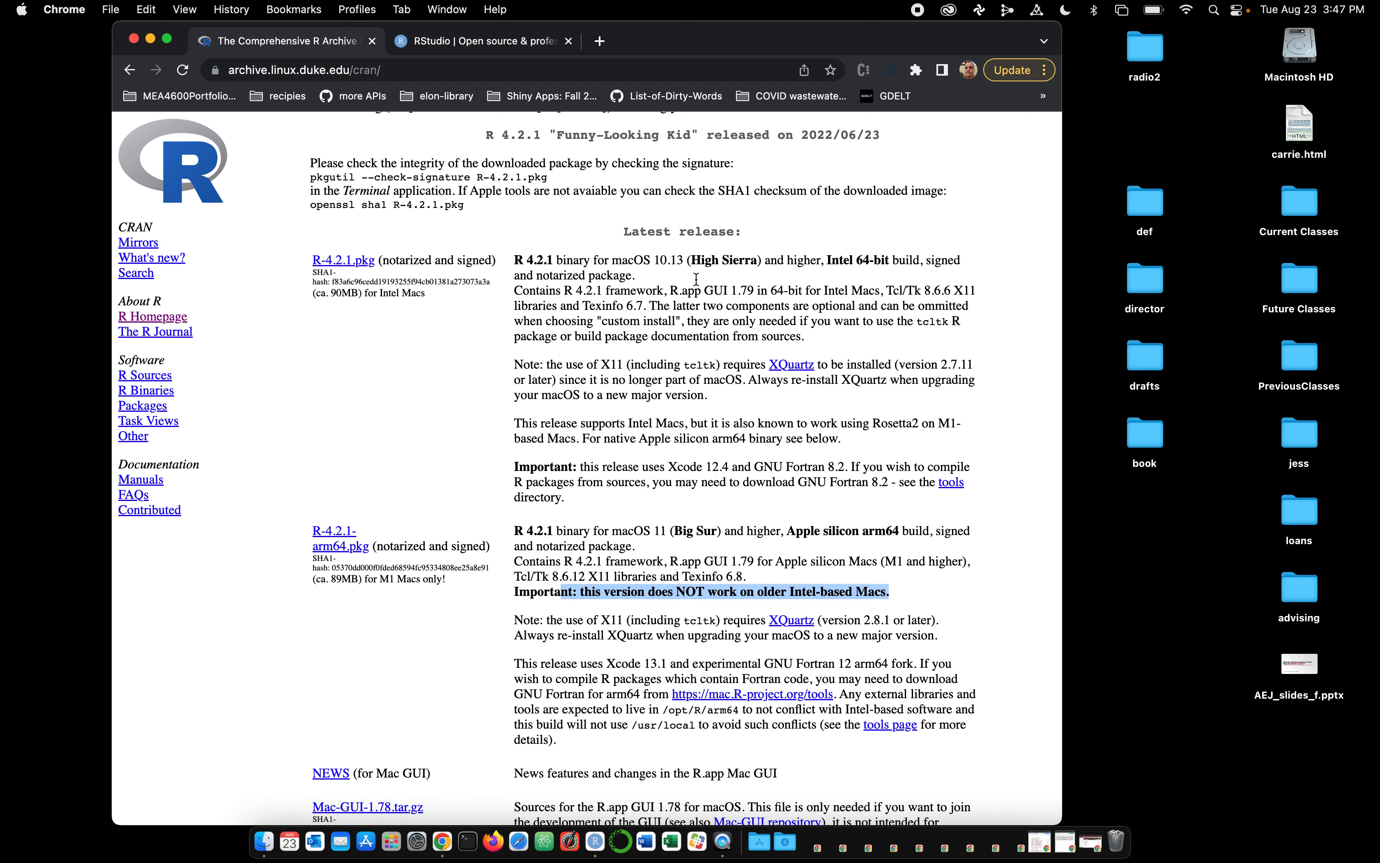
left_click_drag(564, 260, 741, 383)
left_click(731, 402)
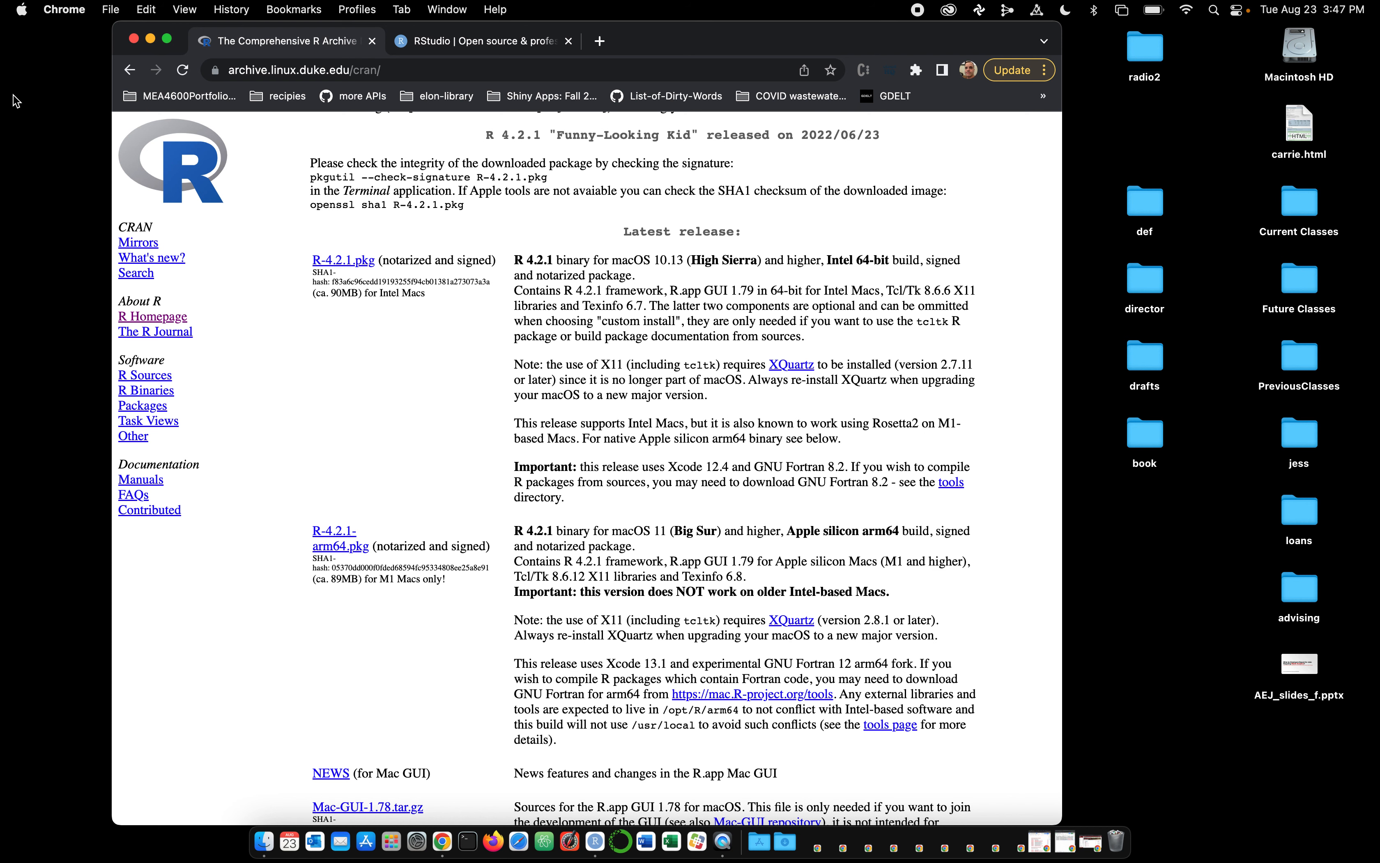
Open the About This Mac overview, highlight the processor type, and move the window clear of the package list
left_click(21, 8)
left_click(55, 34)
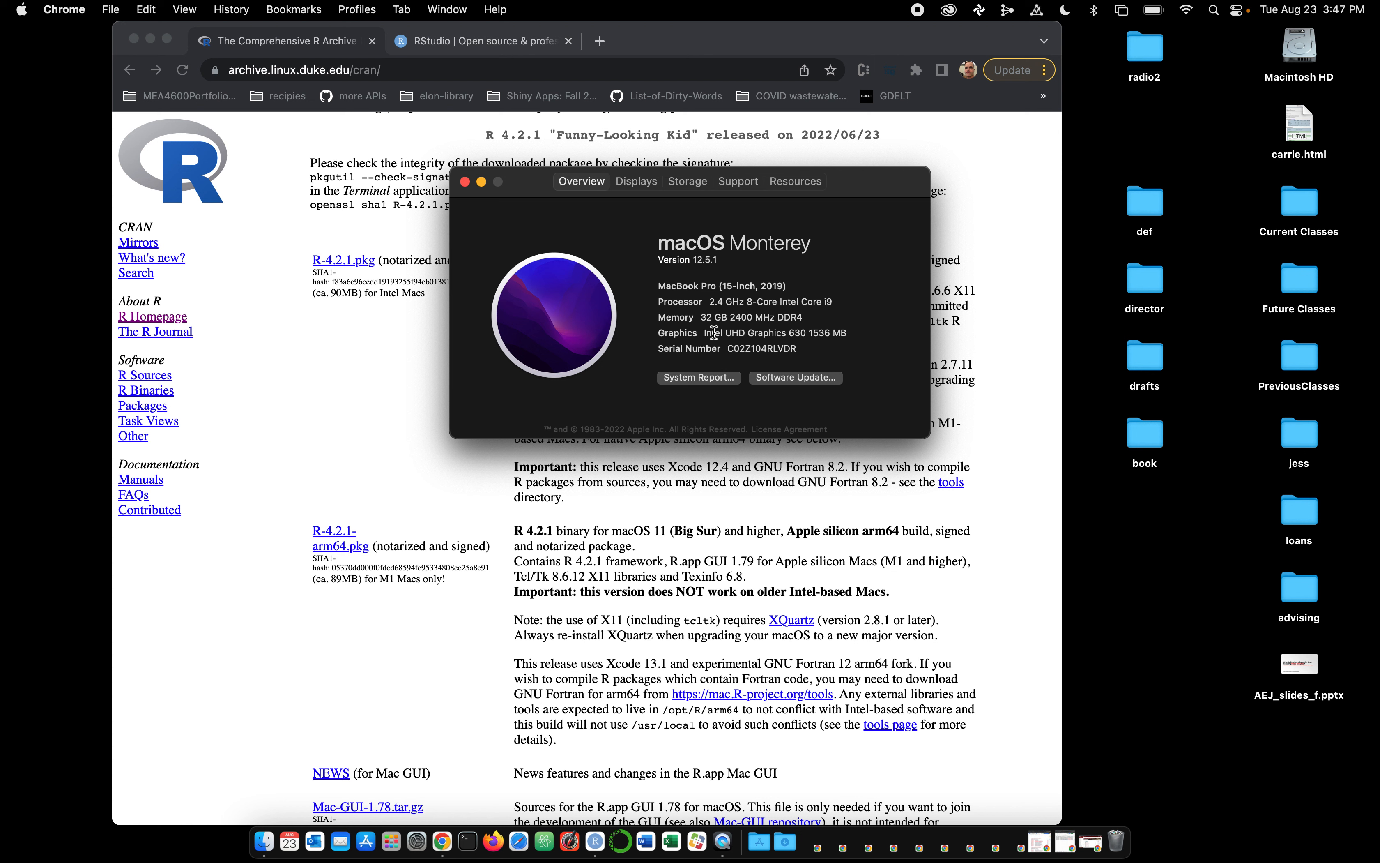
left_click_drag(777, 301, 819, 300)
left_click_drag(525, 182, 1047, 368)
Compare the R-4.2.1.pkg description with this Mac's processor entry, highlighting both
left_click(532, 276)
left_click_drag(541, 288, 639, 475)
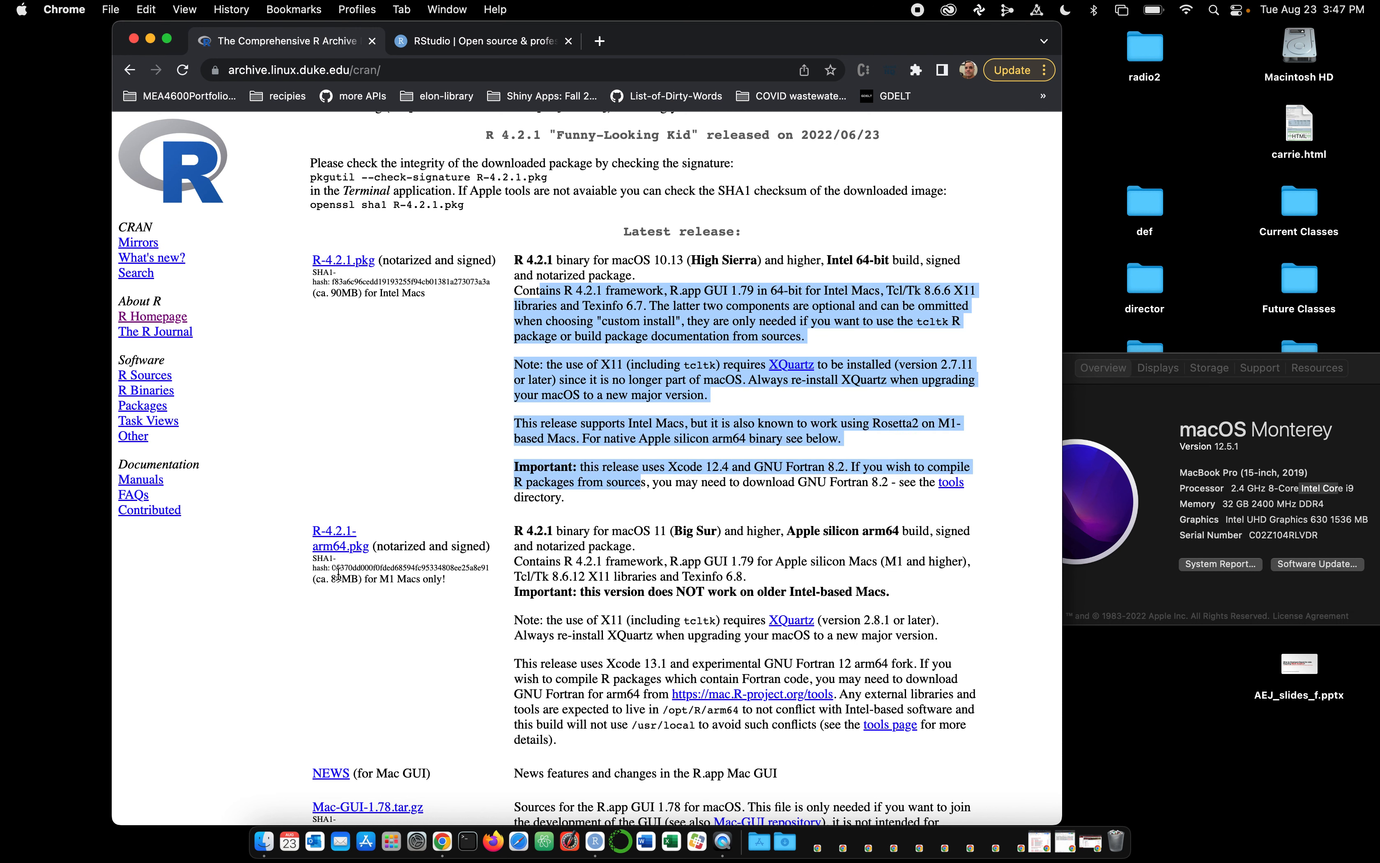
left_click(1156, 502)
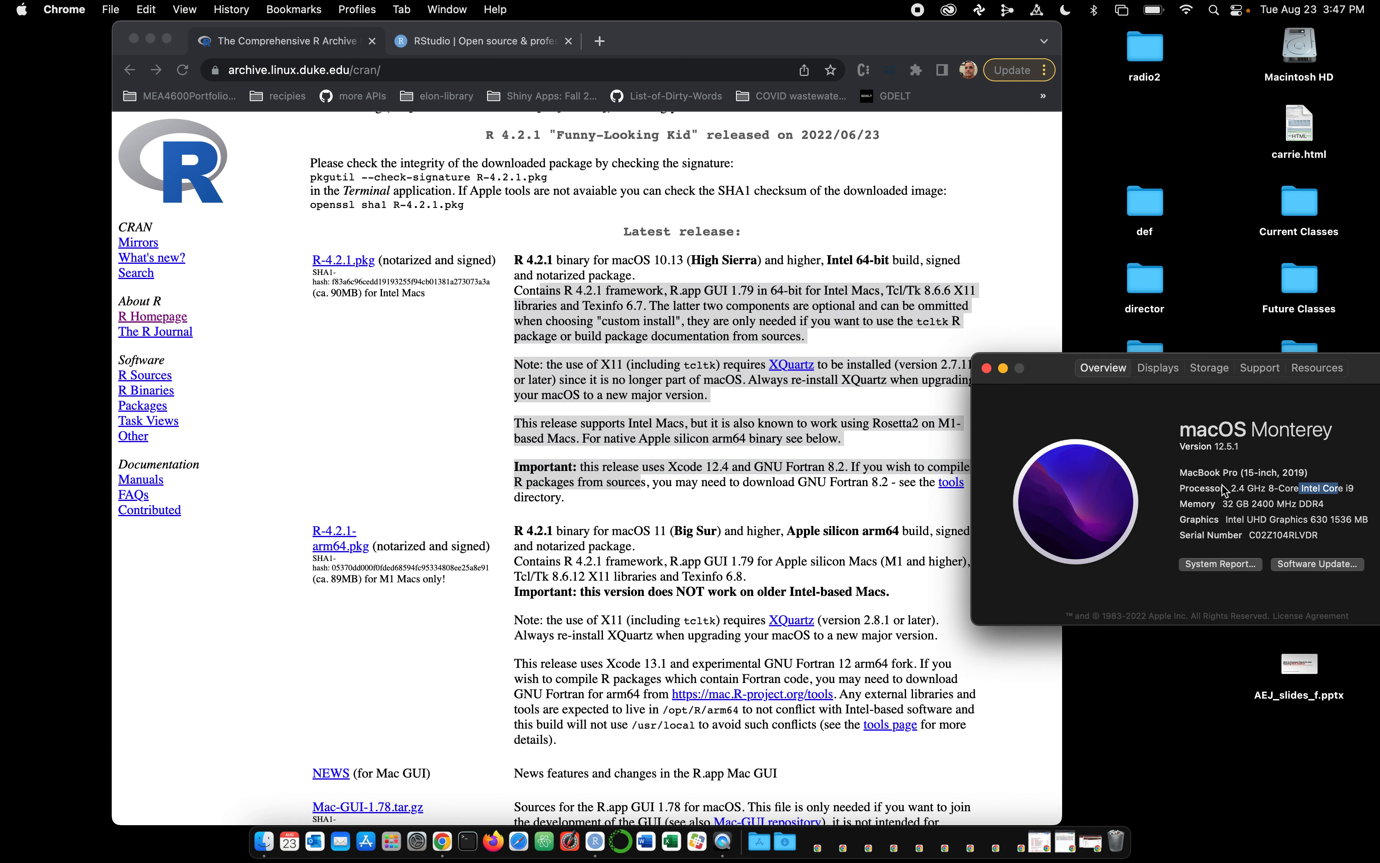
left_click_drag(1300, 489, 1352, 492)
left_click(1225, 508)
Download R-4.2.1.pkg for Intel Macs and show the full list of downloads
left_click(267, 629)
left_click(337, 261)
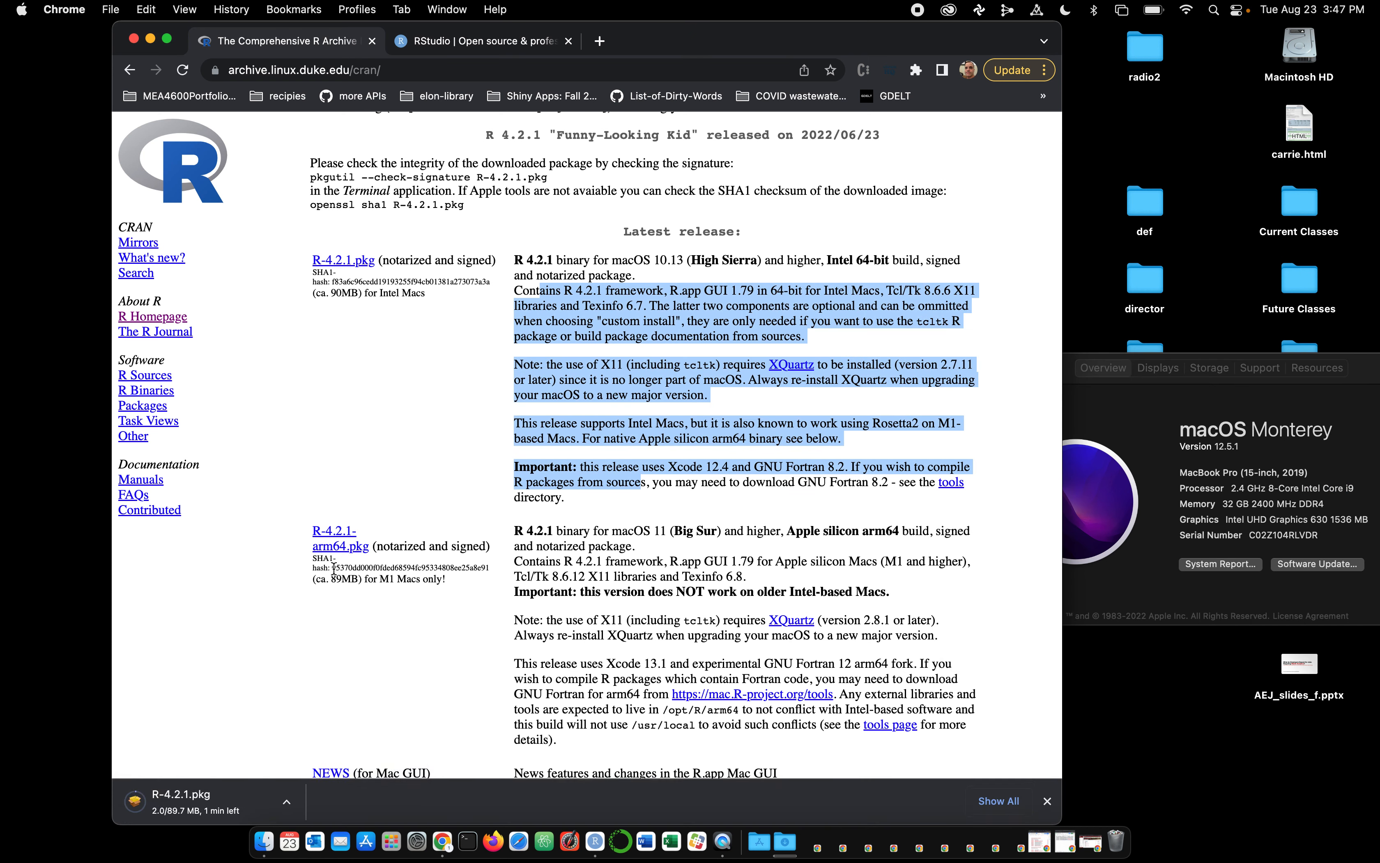
left_click(998, 801)
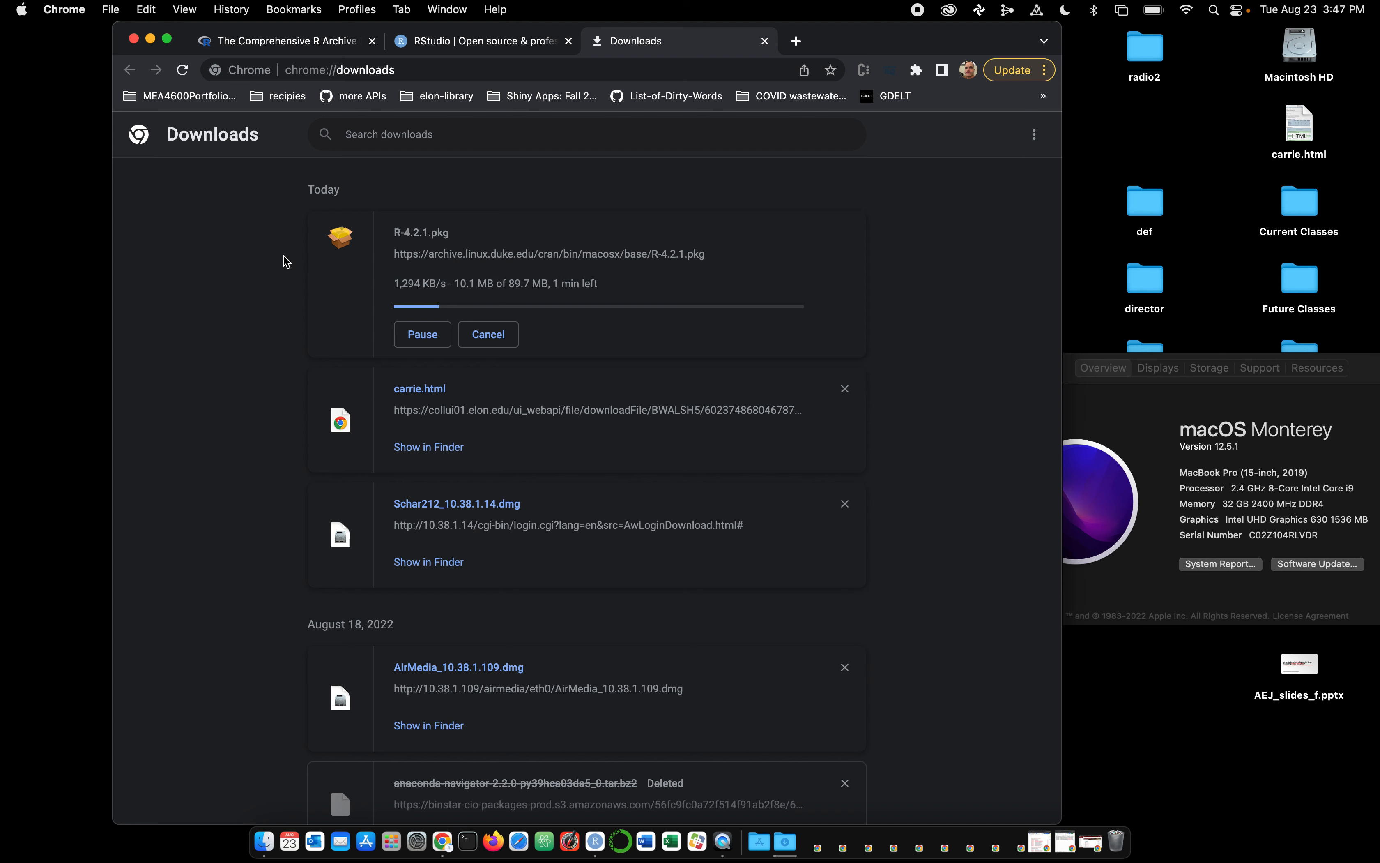
Switch to the RStudio website and open the page of the open-source RStudio IDE product
left_click(430, 45)
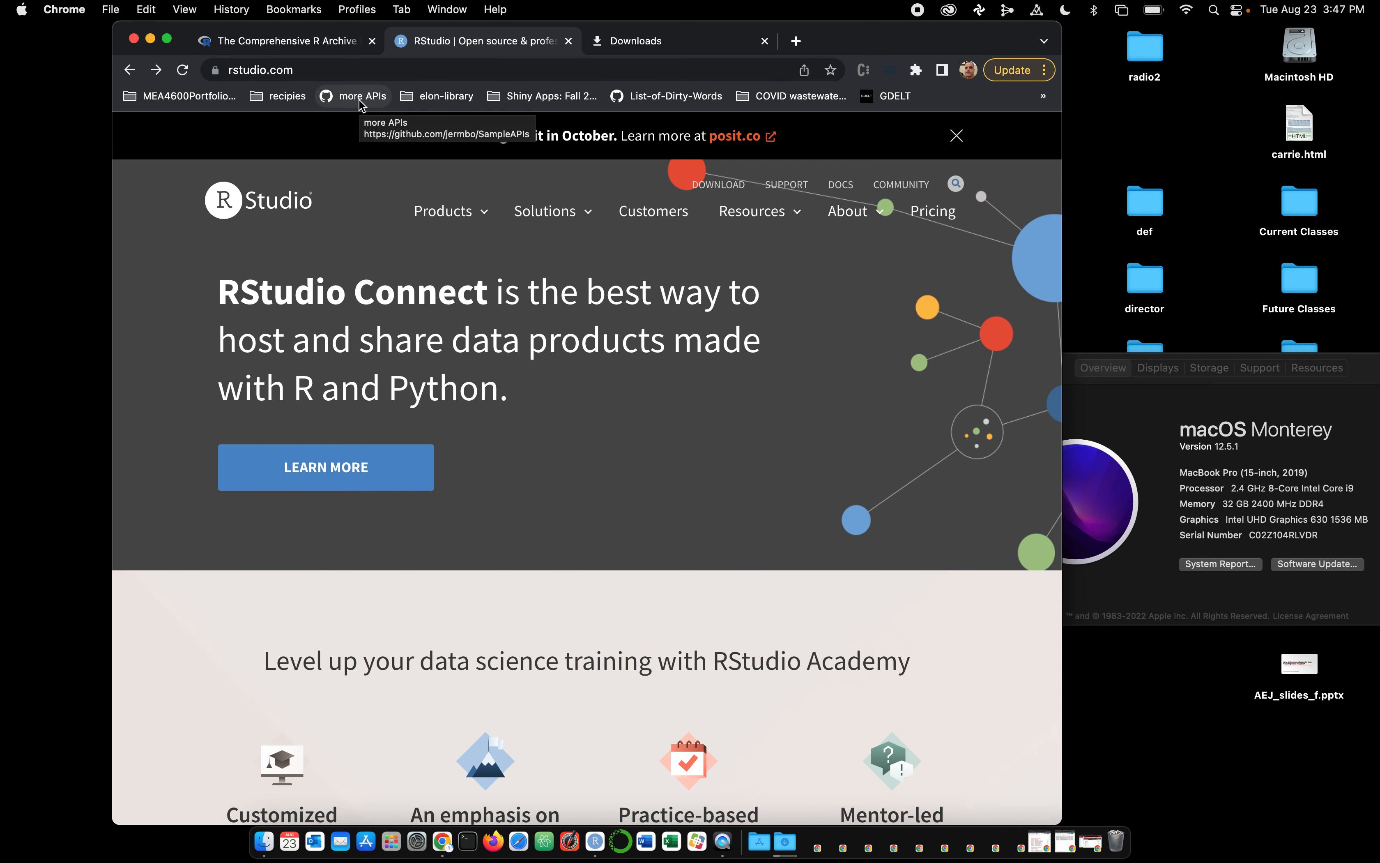
mouse_move(444, 210)
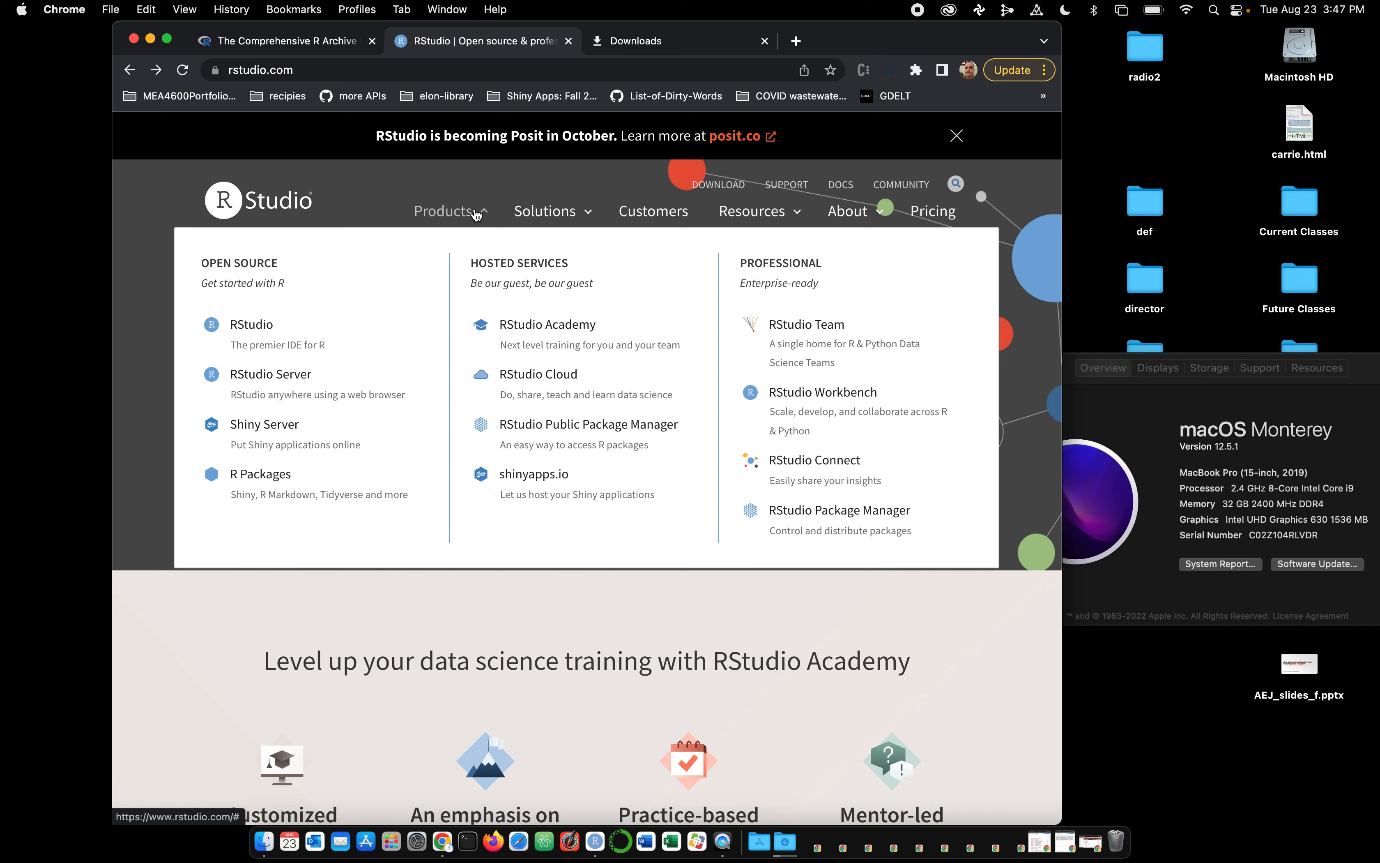
scroll(466, 333, "down", 9)
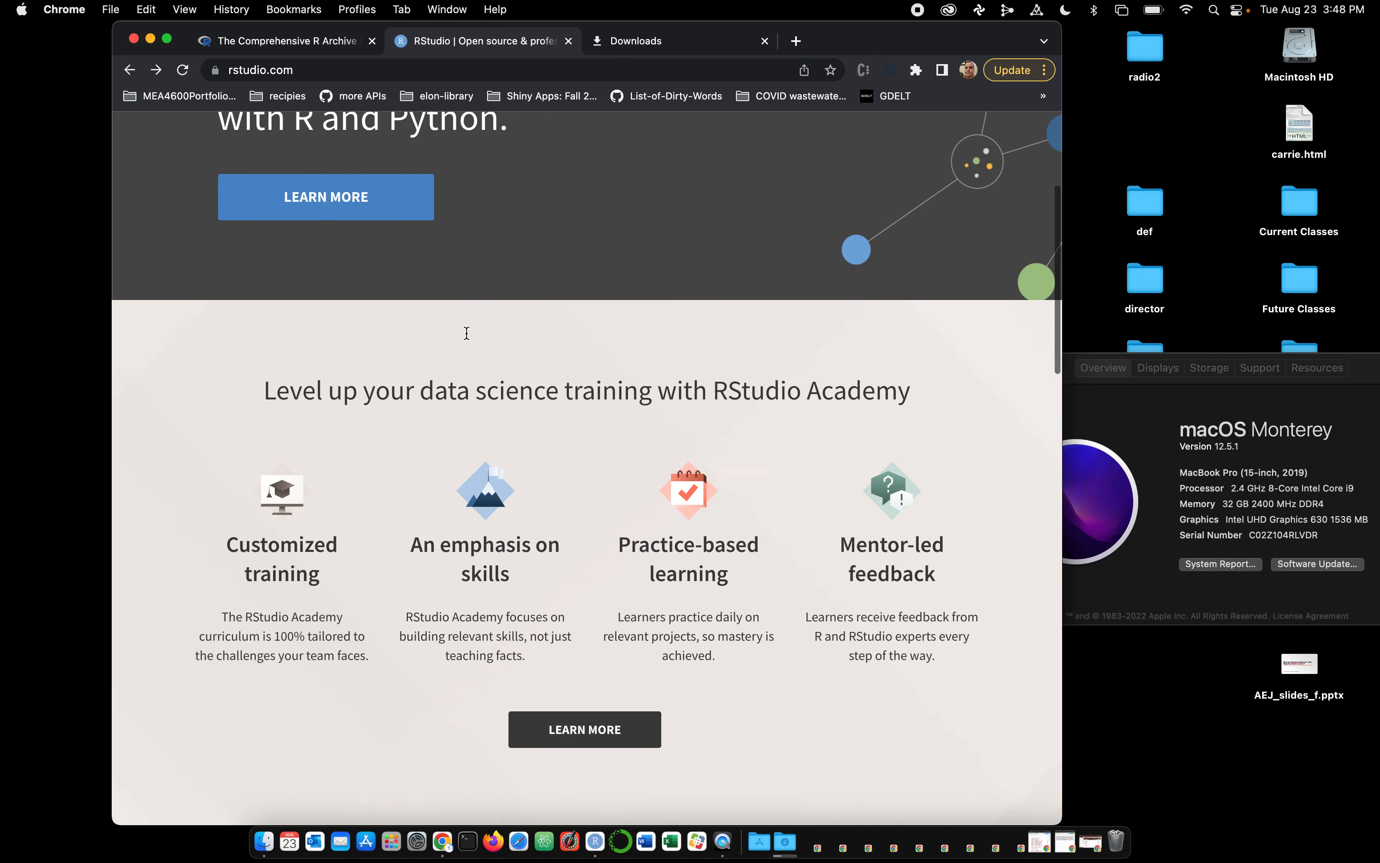
scroll(466, 333, "up", 9)
mouse_move(487, 209)
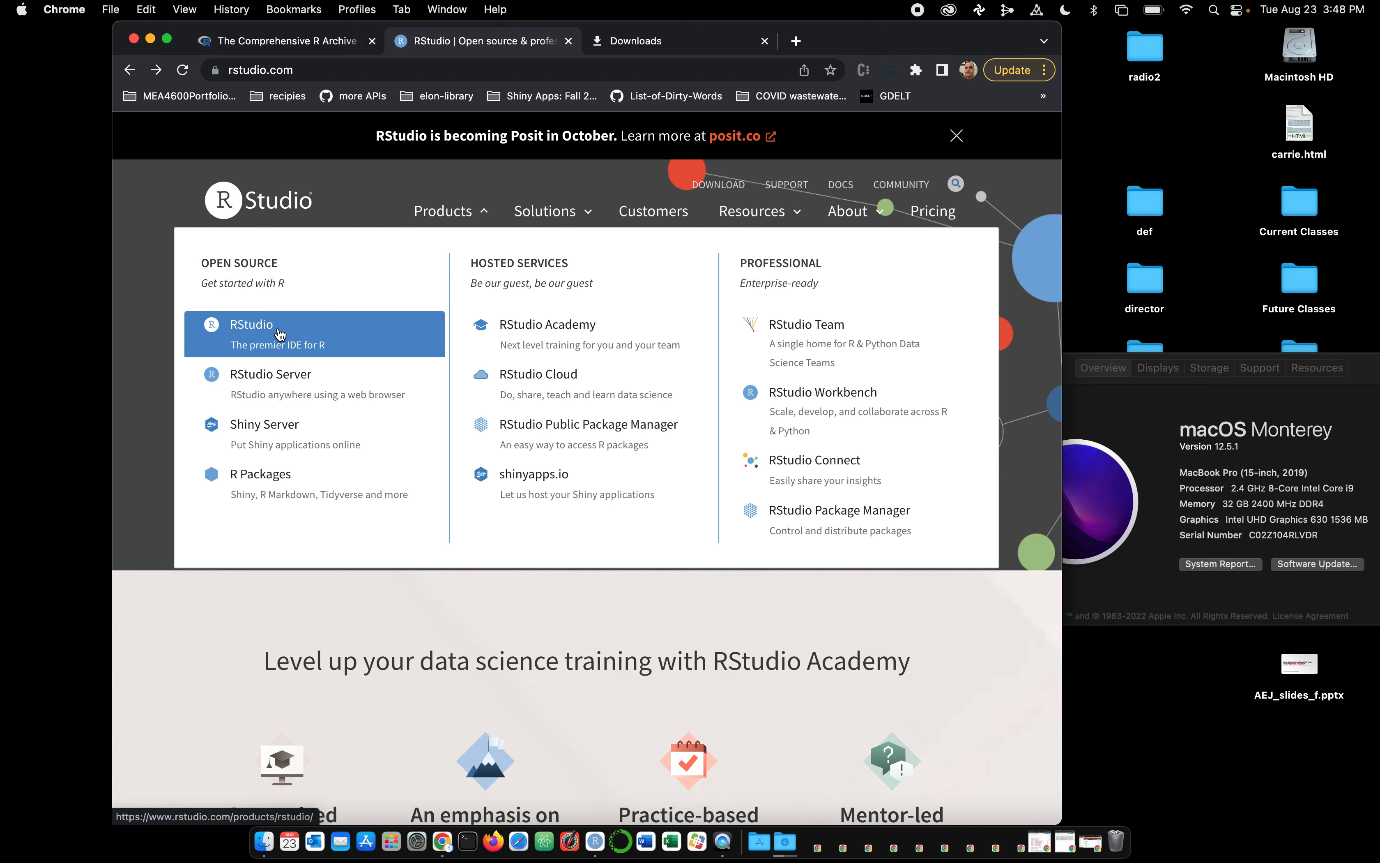
left_click(280, 333)
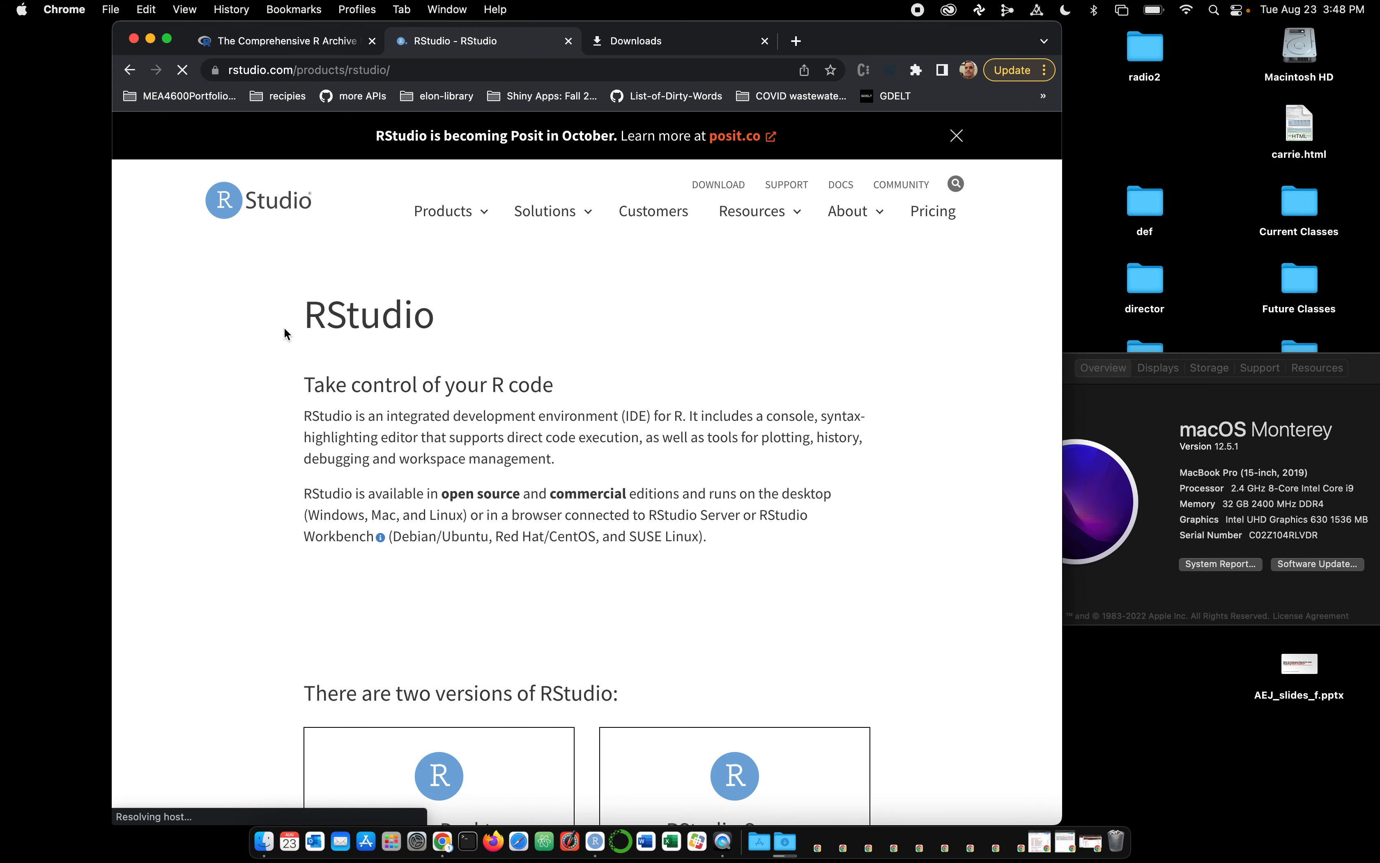
Go to the RStudio Desktop section from the two versions offered on the product page
scroll(513, 445, "down", 2)
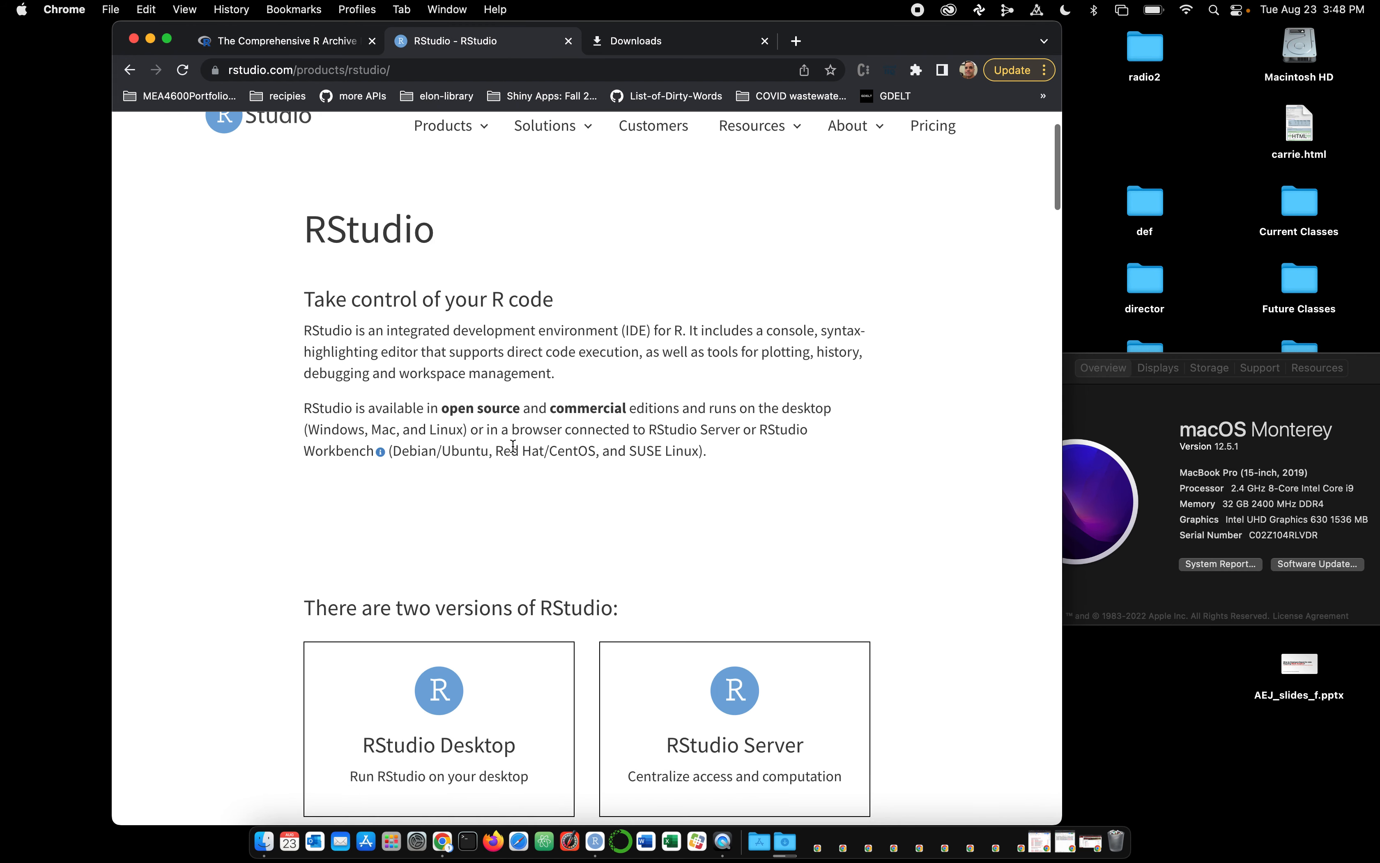
scroll(513, 445, "down", 10)
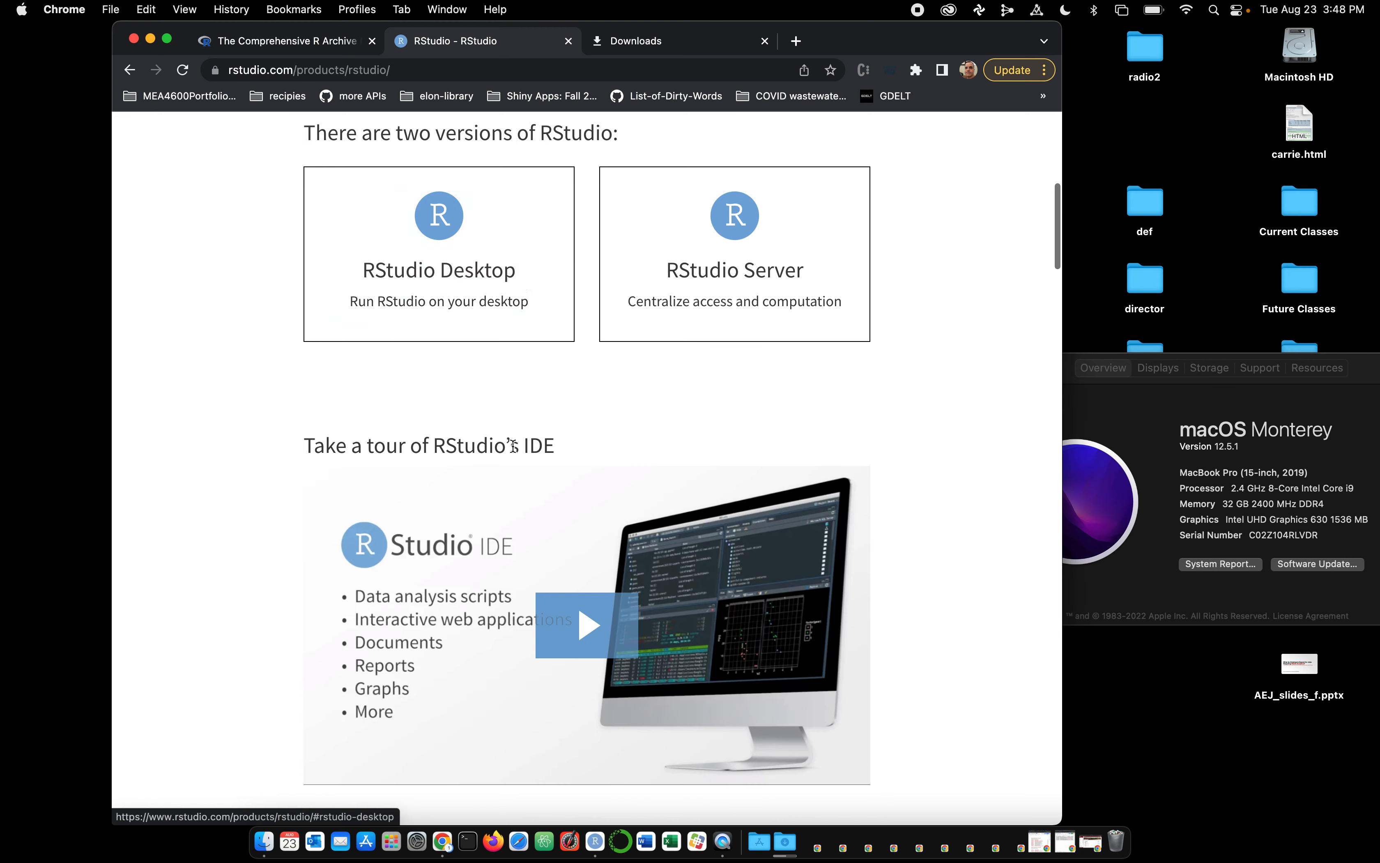
left_click(392, 271)
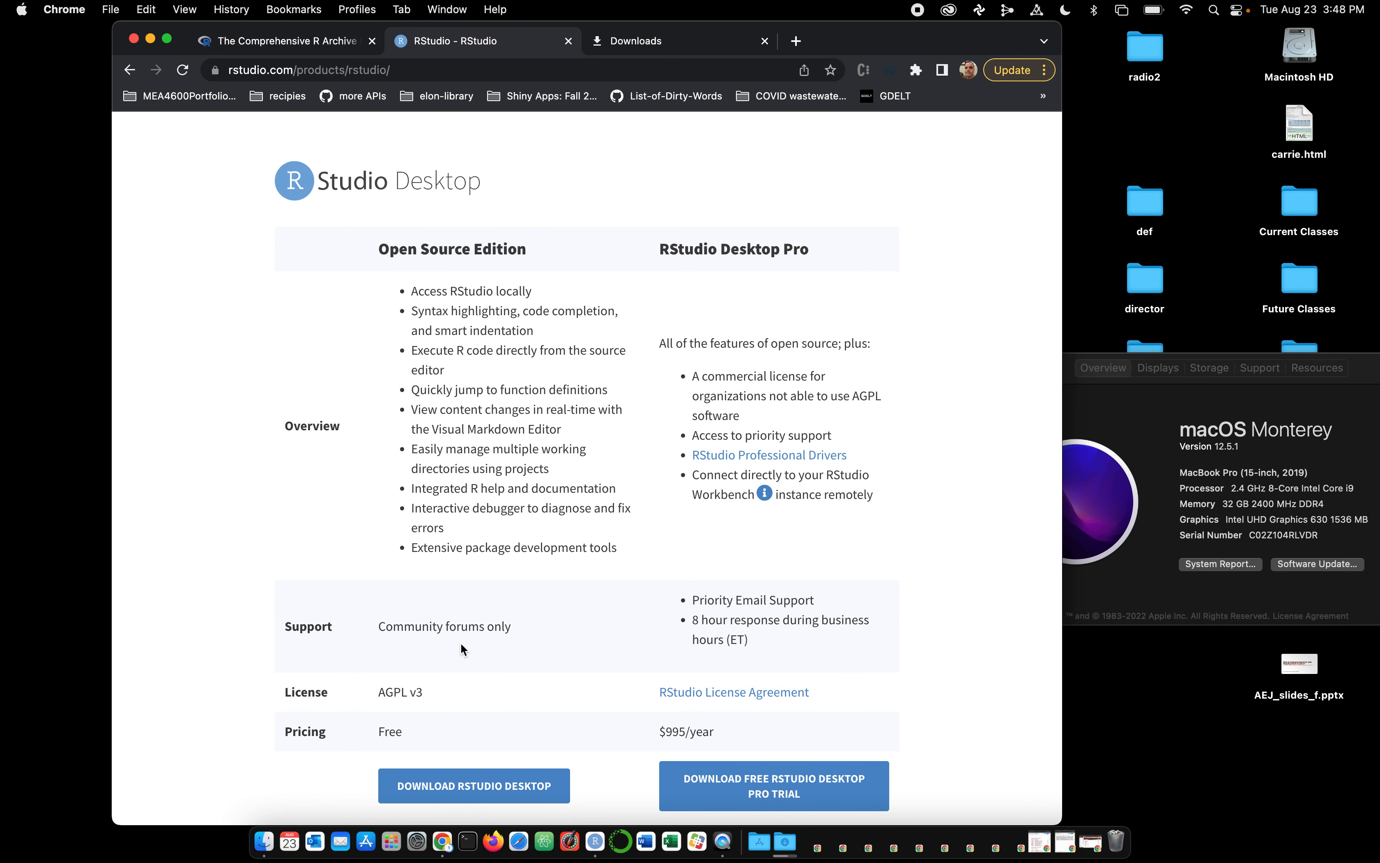
Highlight the yearly price of RStudio Desktop Pro, and open the download page for the free Open Source Edition
scroll(460, 641, "down", 4)
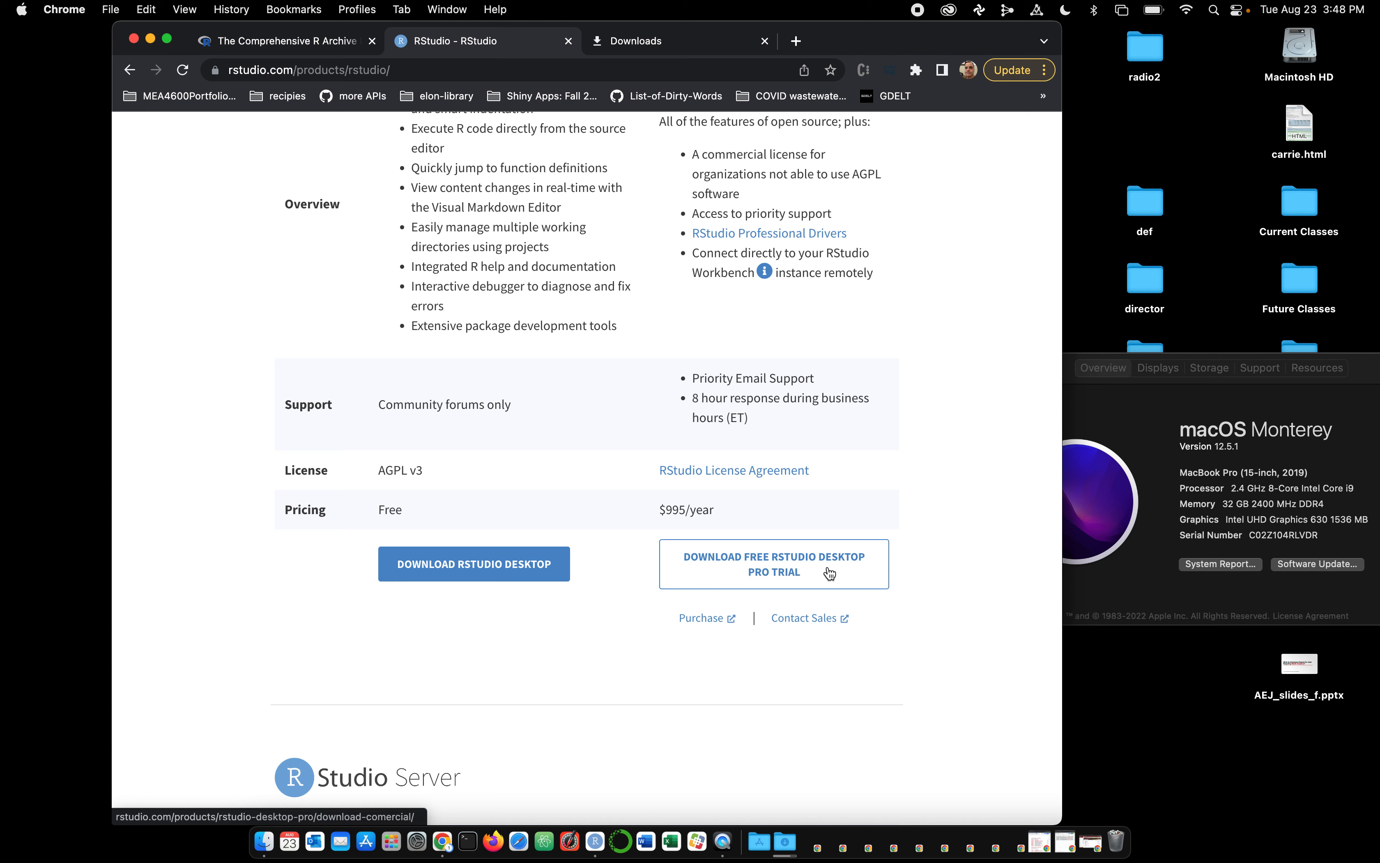
left_click(804, 559)
left_click_drag(737, 509, 660, 509)
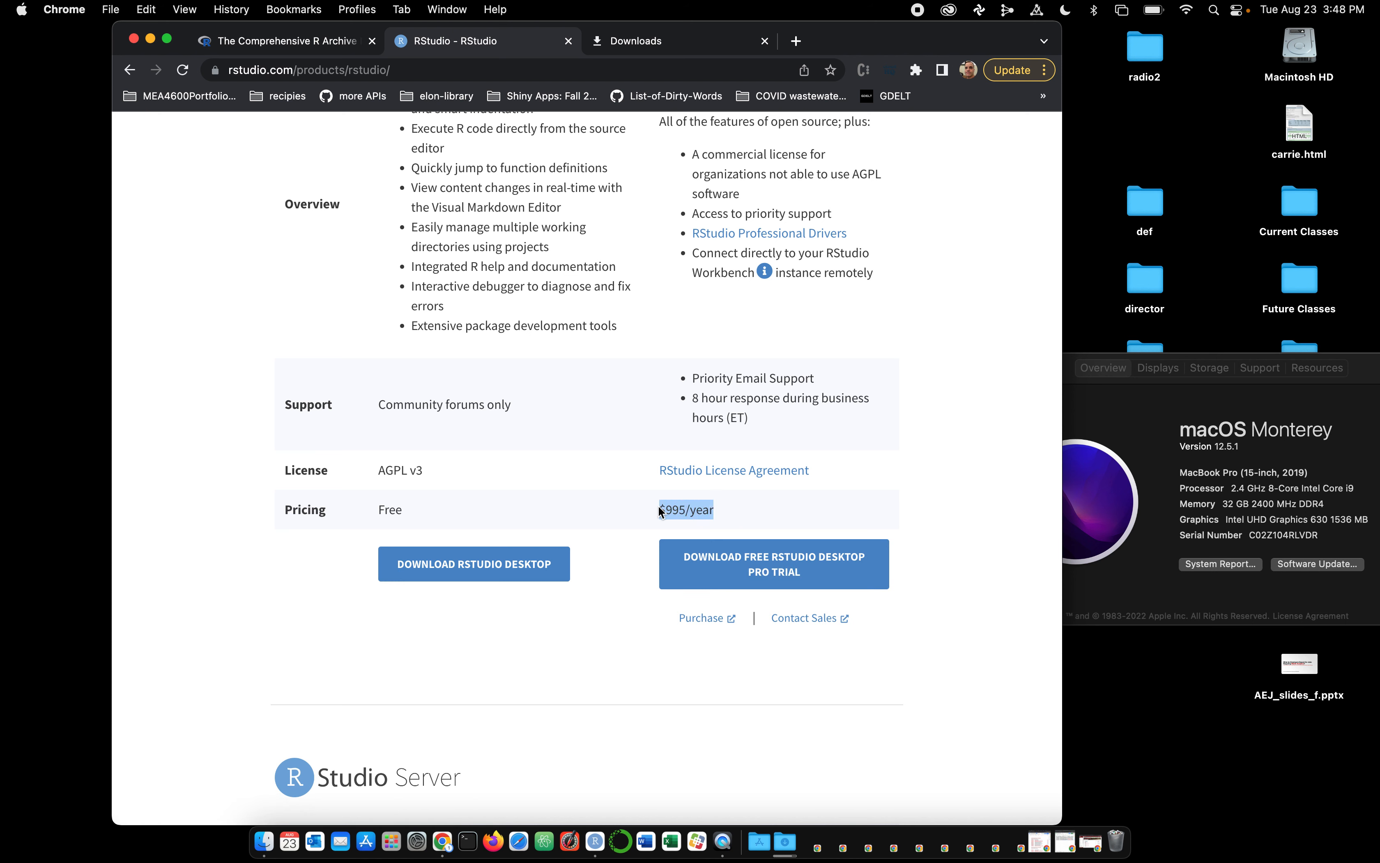
left_click(568, 643)
left_click(473, 564)
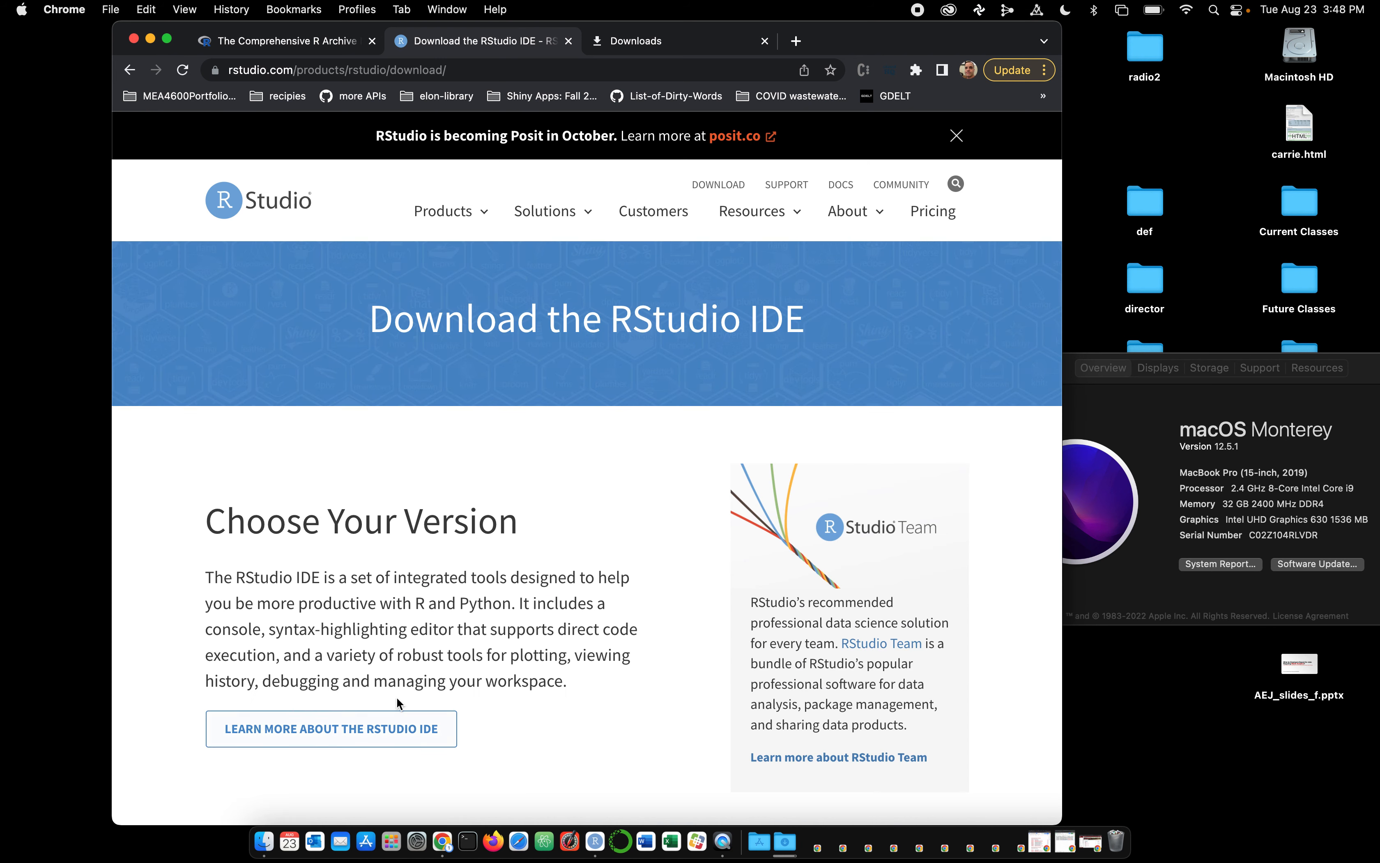
Compare the RStudio versions, choose the free RStudio Desktop, and download its recommended Mac installer
scroll(455, 672, "down", 10)
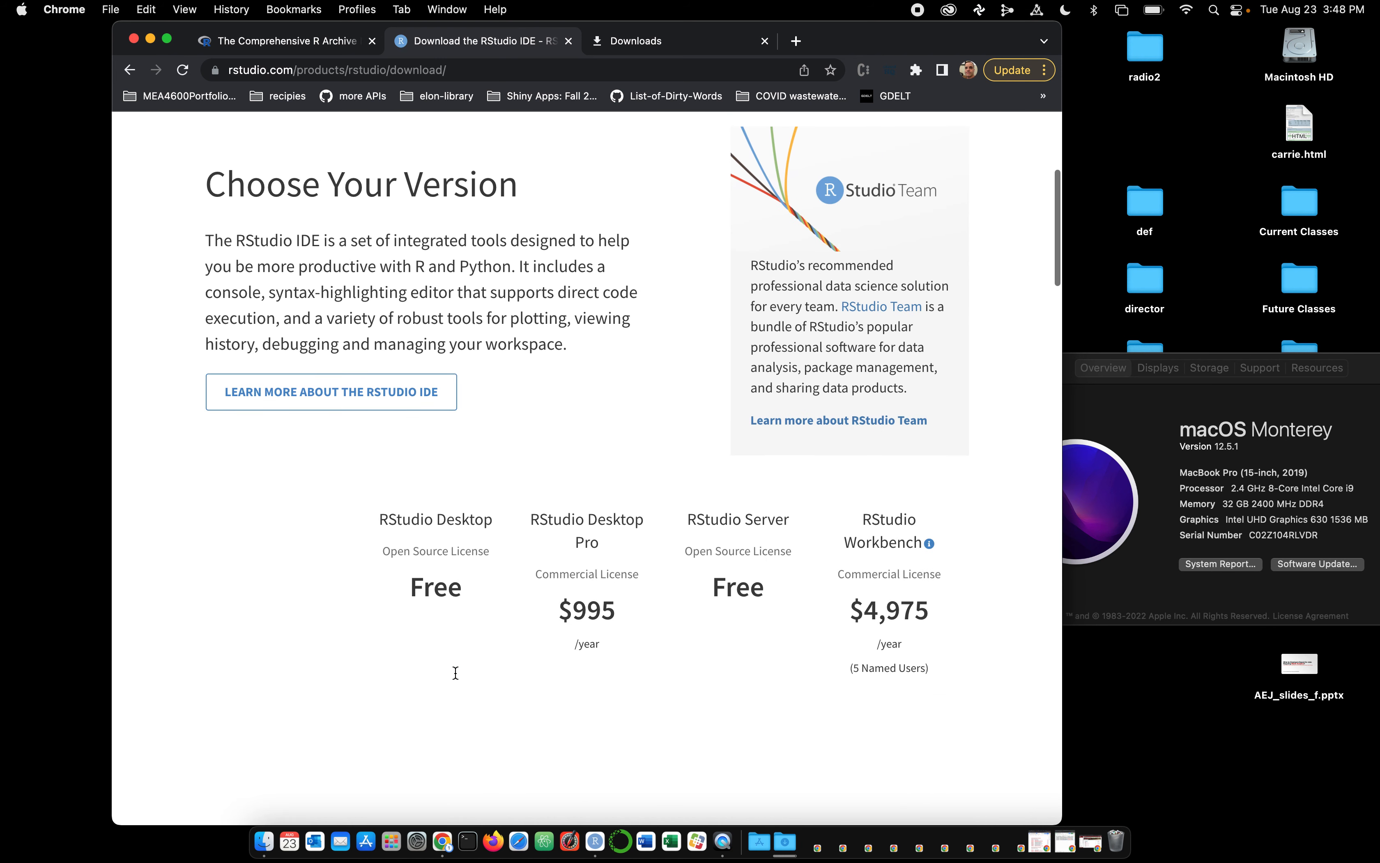
scroll(455, 671, "down", 1)
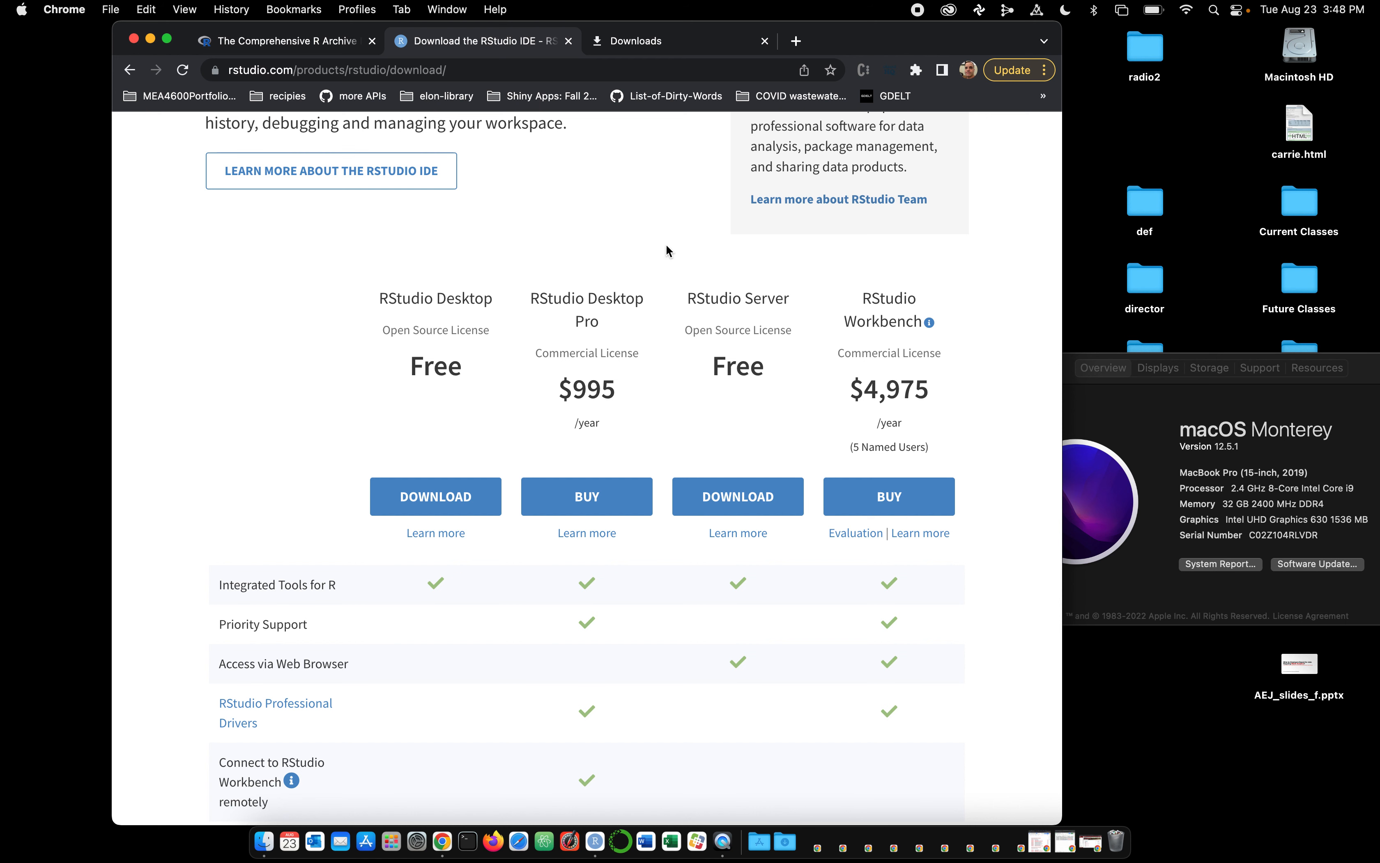
left_click_drag(751, 297, 764, 378)
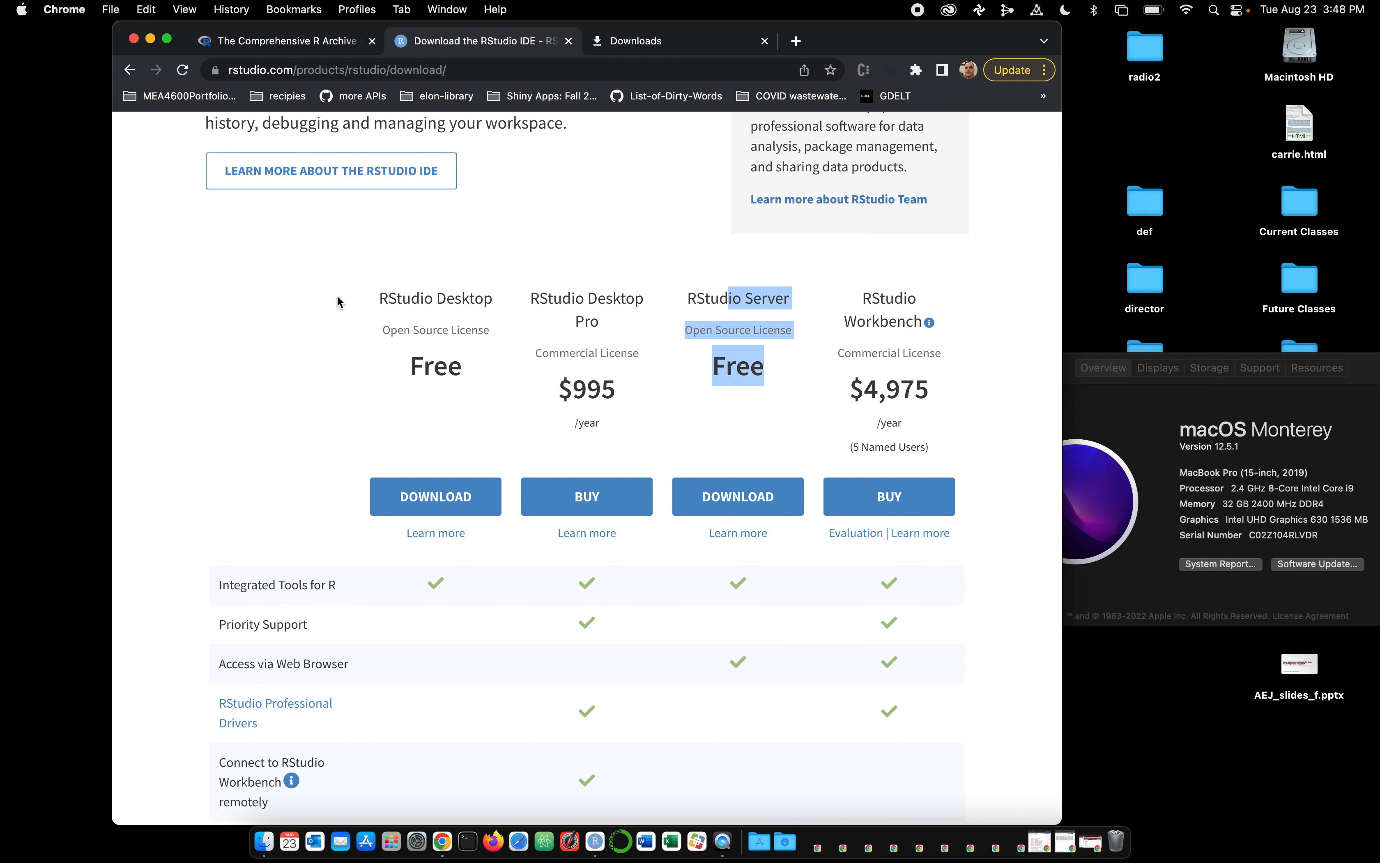
left_click(370, 255)
left_click(409, 509)
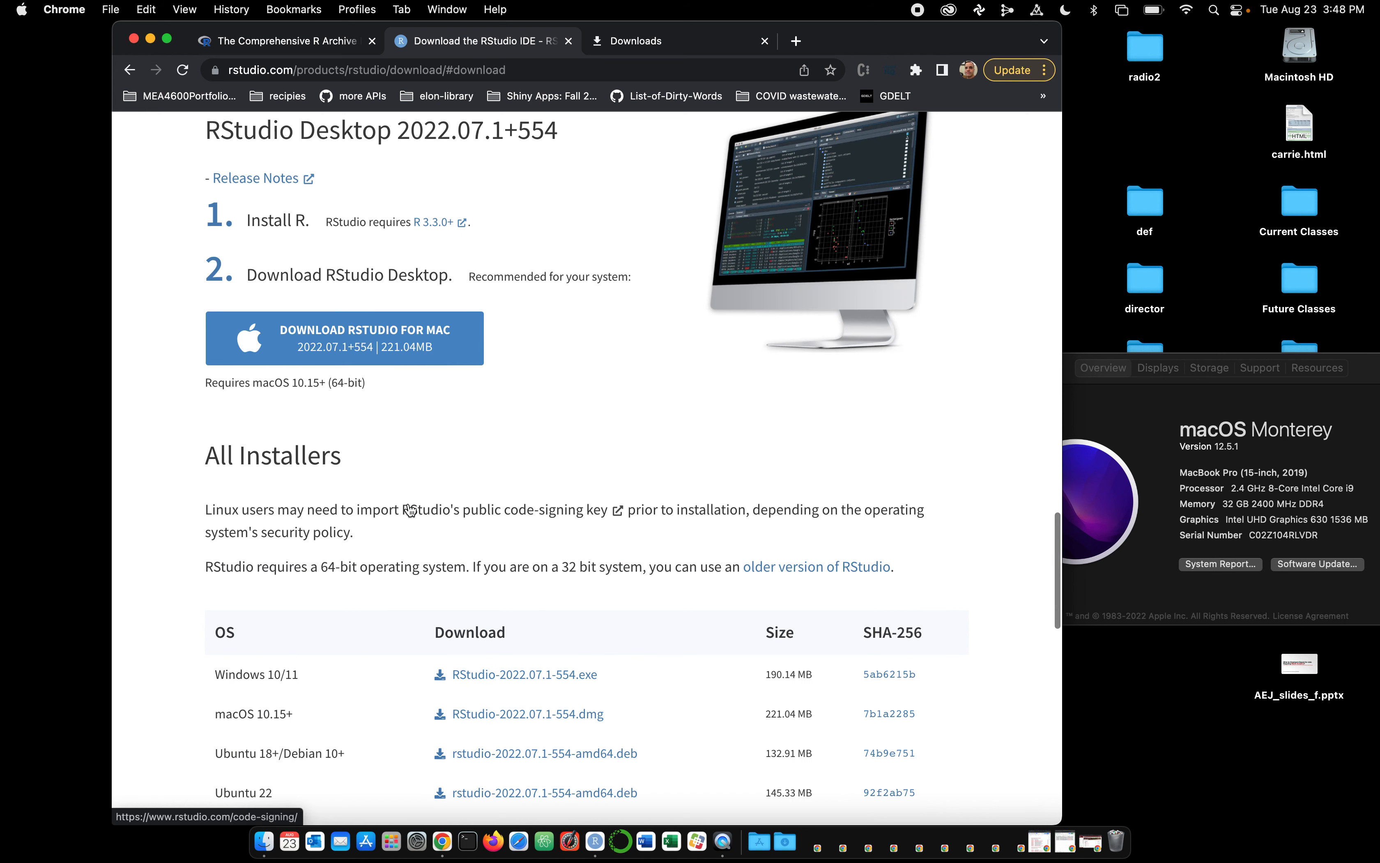
left_click(346, 343)
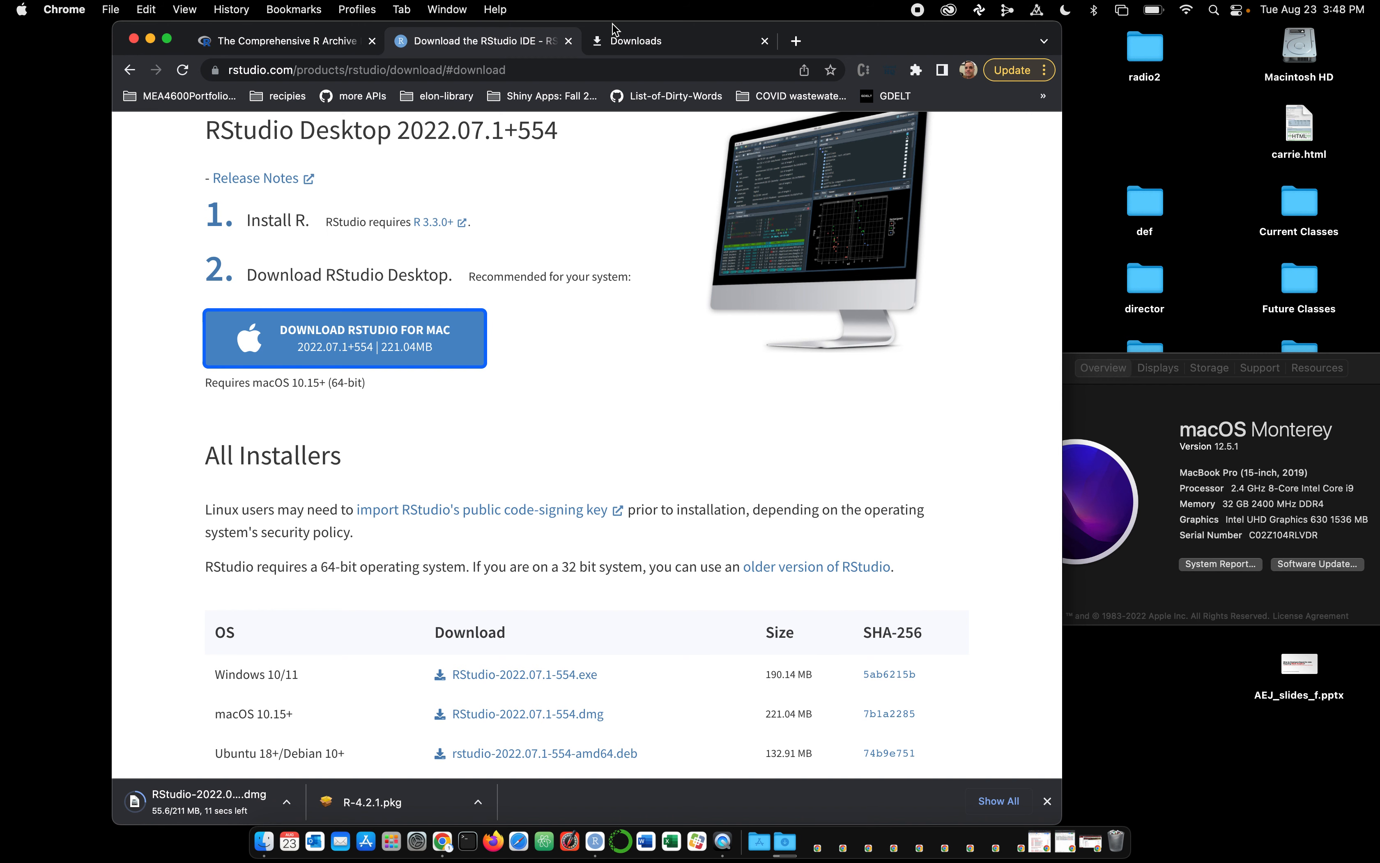
Show the downloaded R-4.2.1.pkg in Finder, launch its installer, and move the installer window aside
left_click(620, 39)
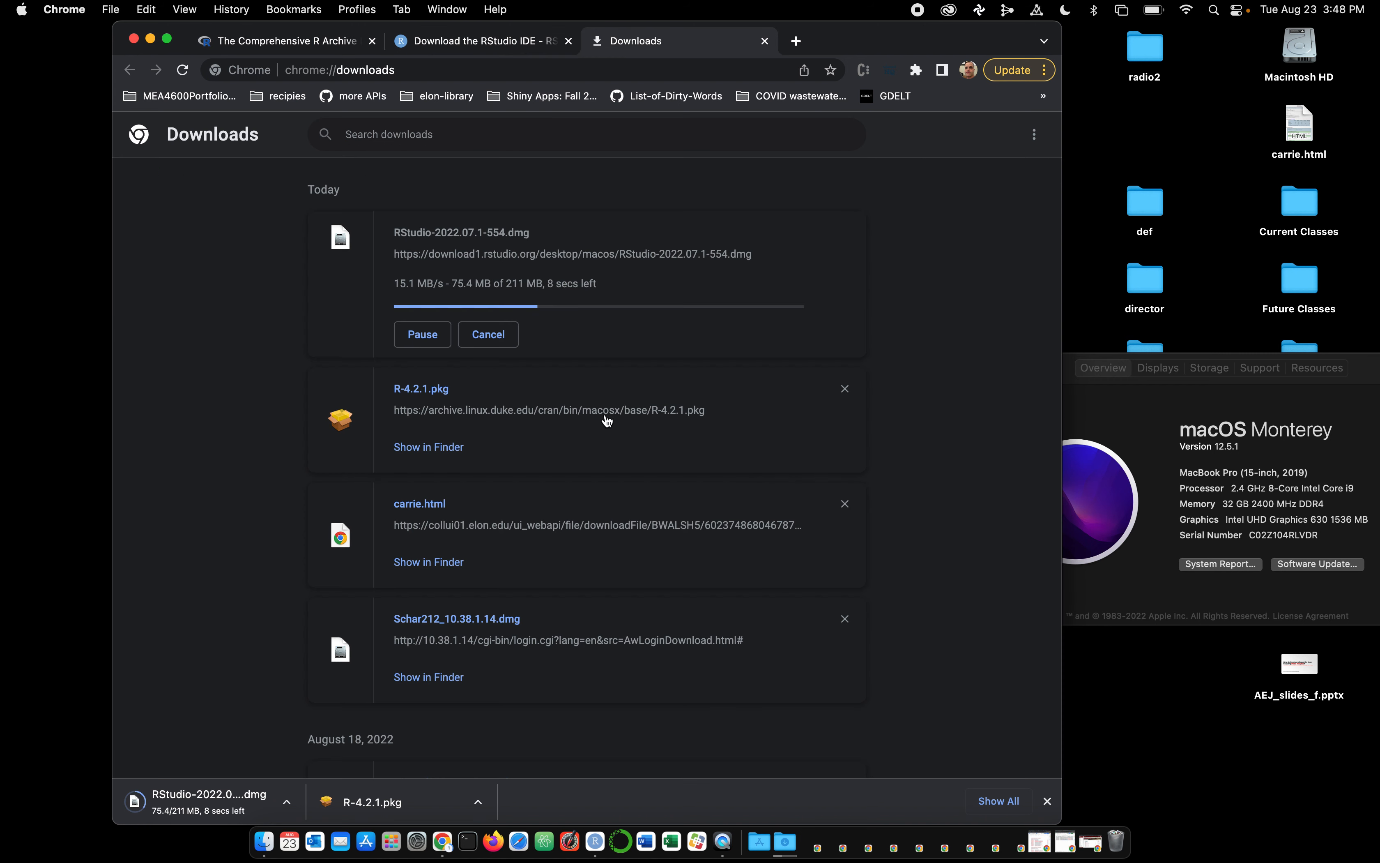
left_click(429, 447)
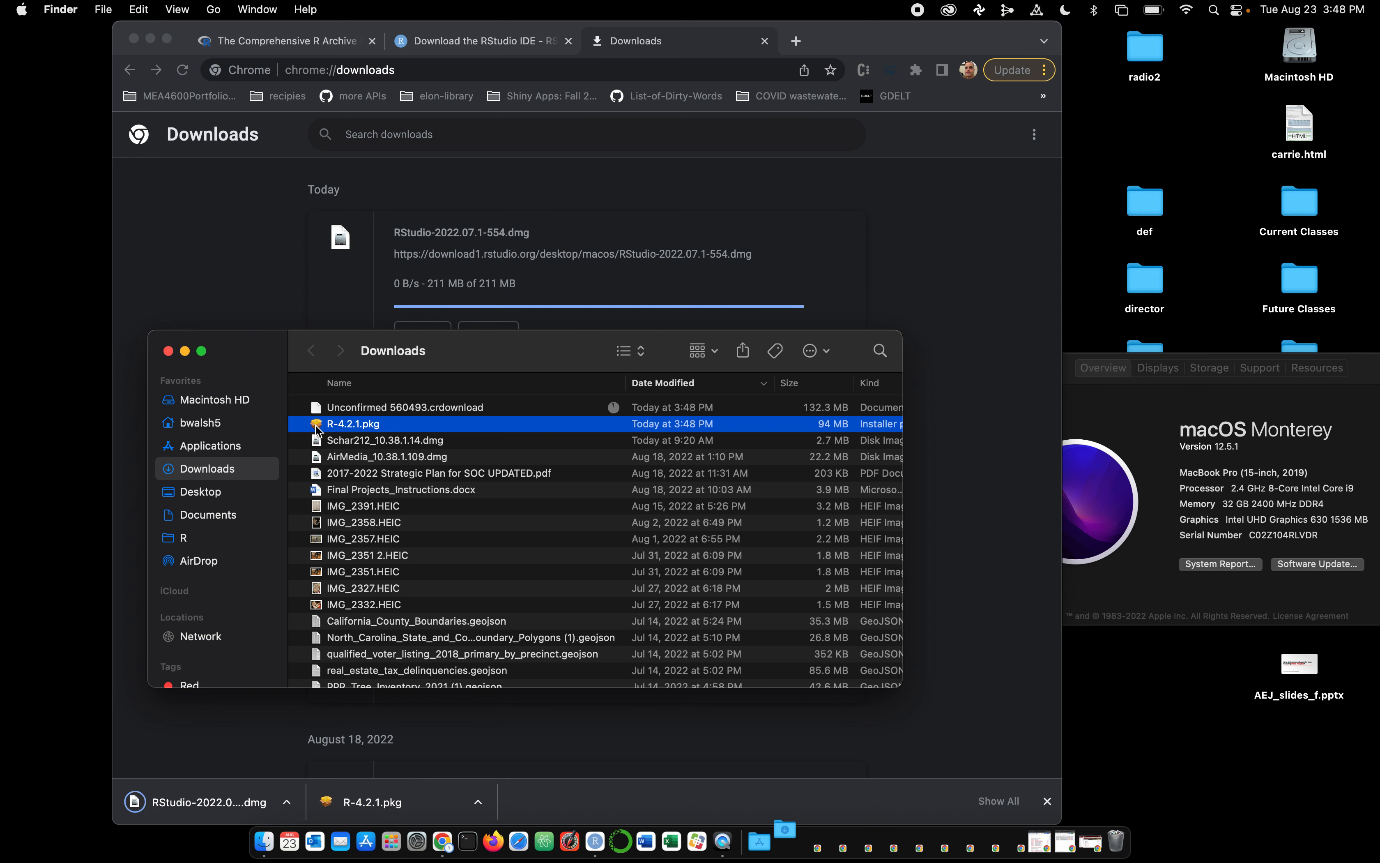
double_click(317, 430)
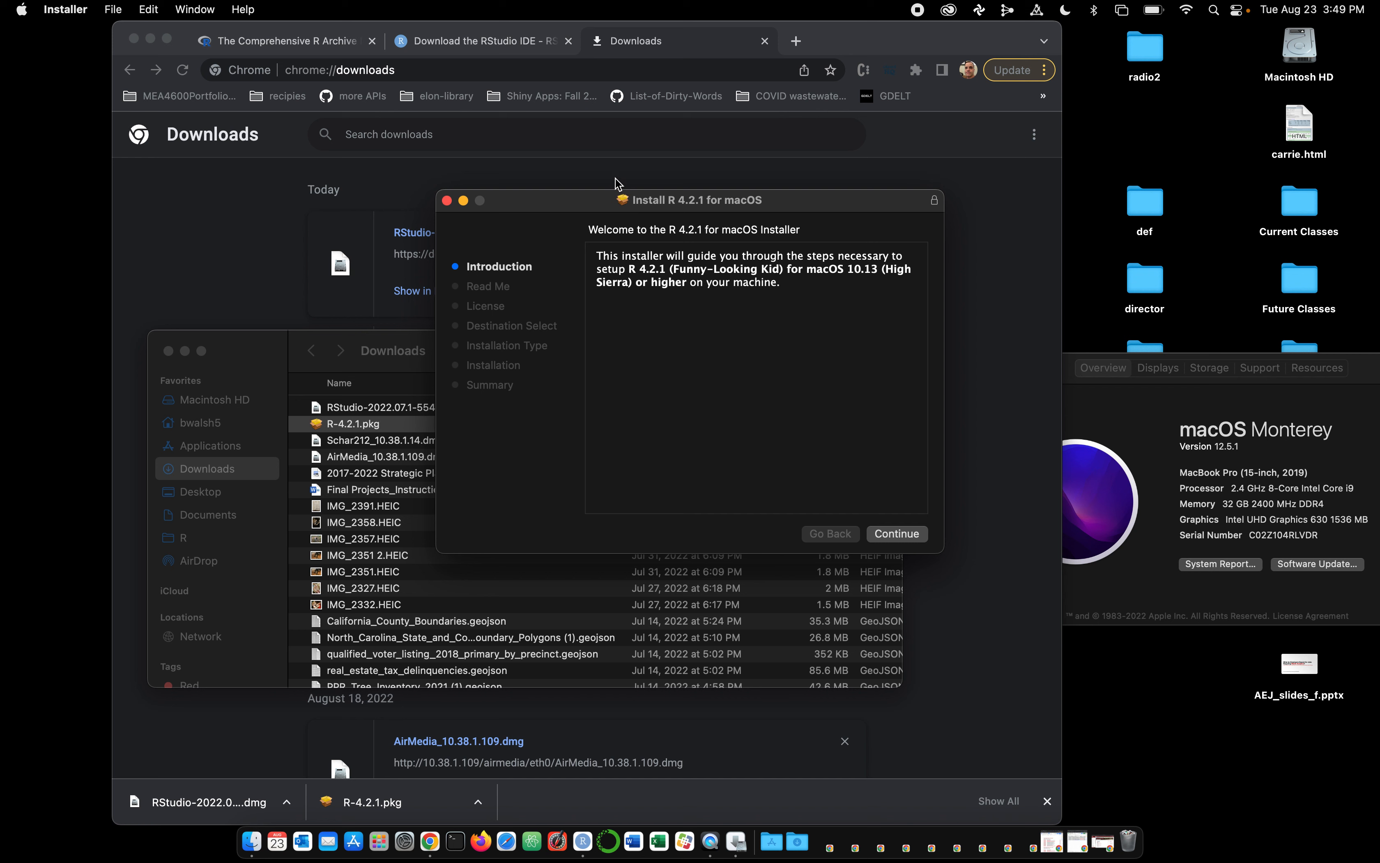
left_click_drag(594, 199, 761, 201)
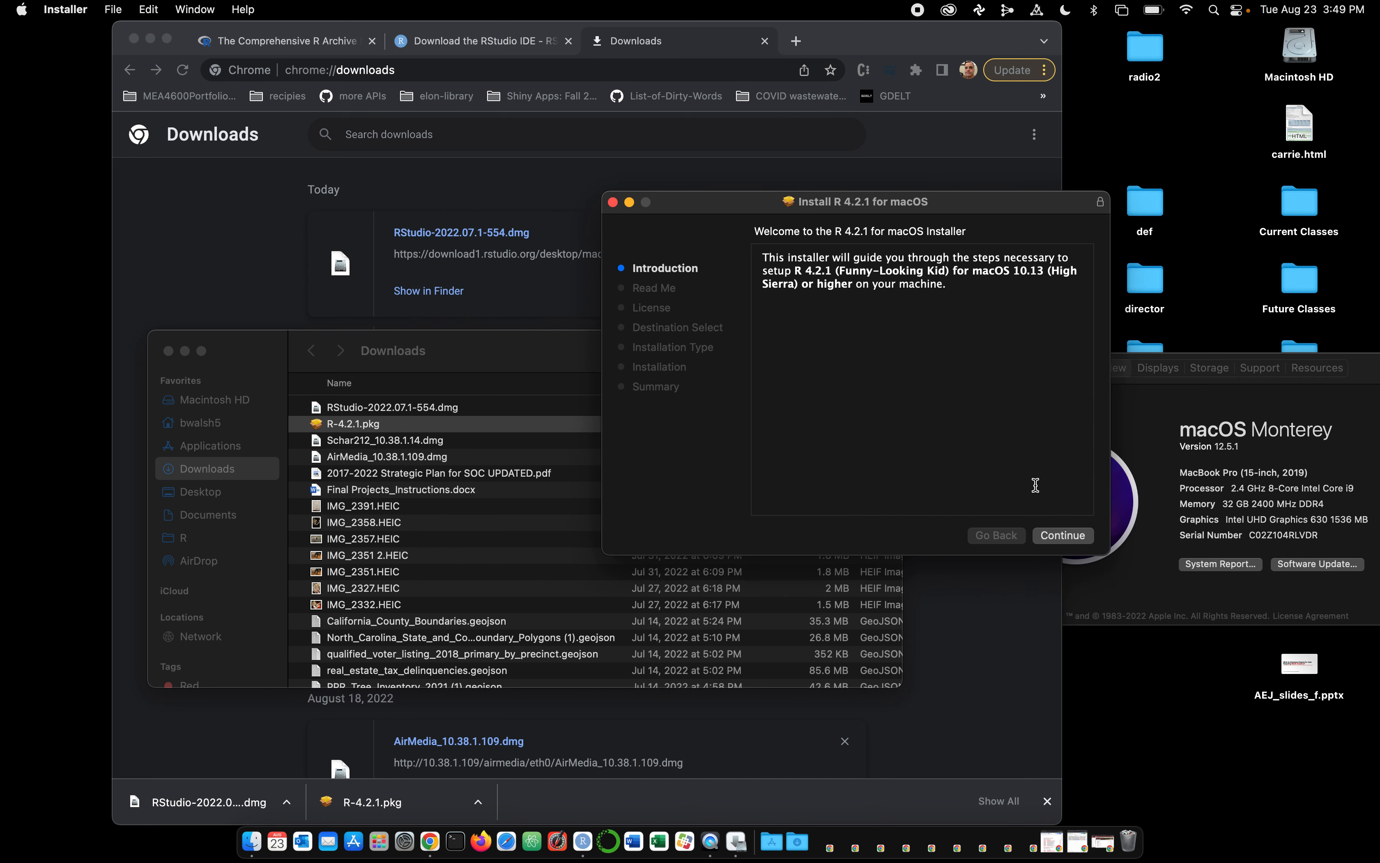
Advance through the R 4.2.1 installer, agree to the software license, and accept Macintosh HD as the destination
left_click(1061, 535)
left_click(1060, 535)
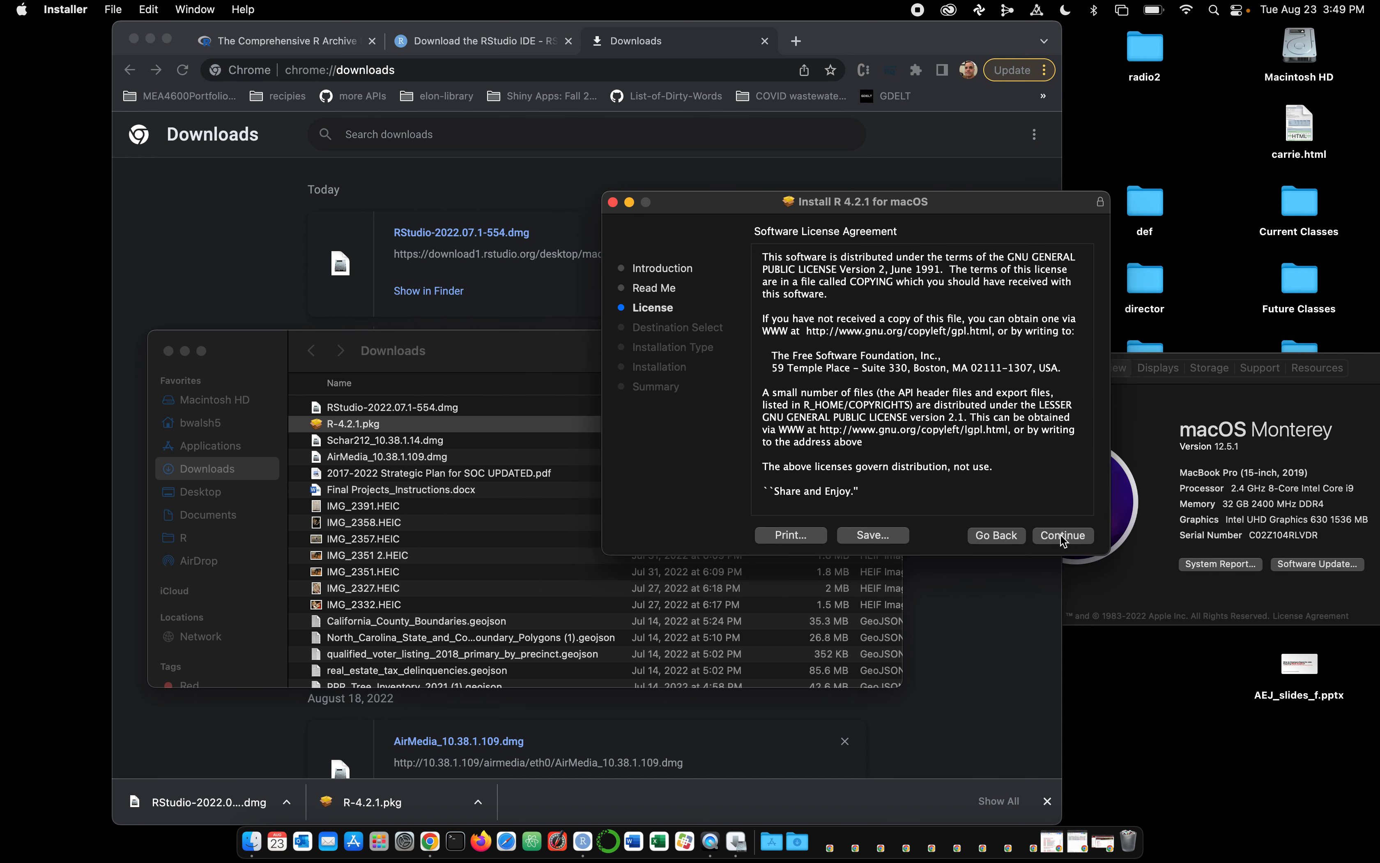
left_click(1061, 537)
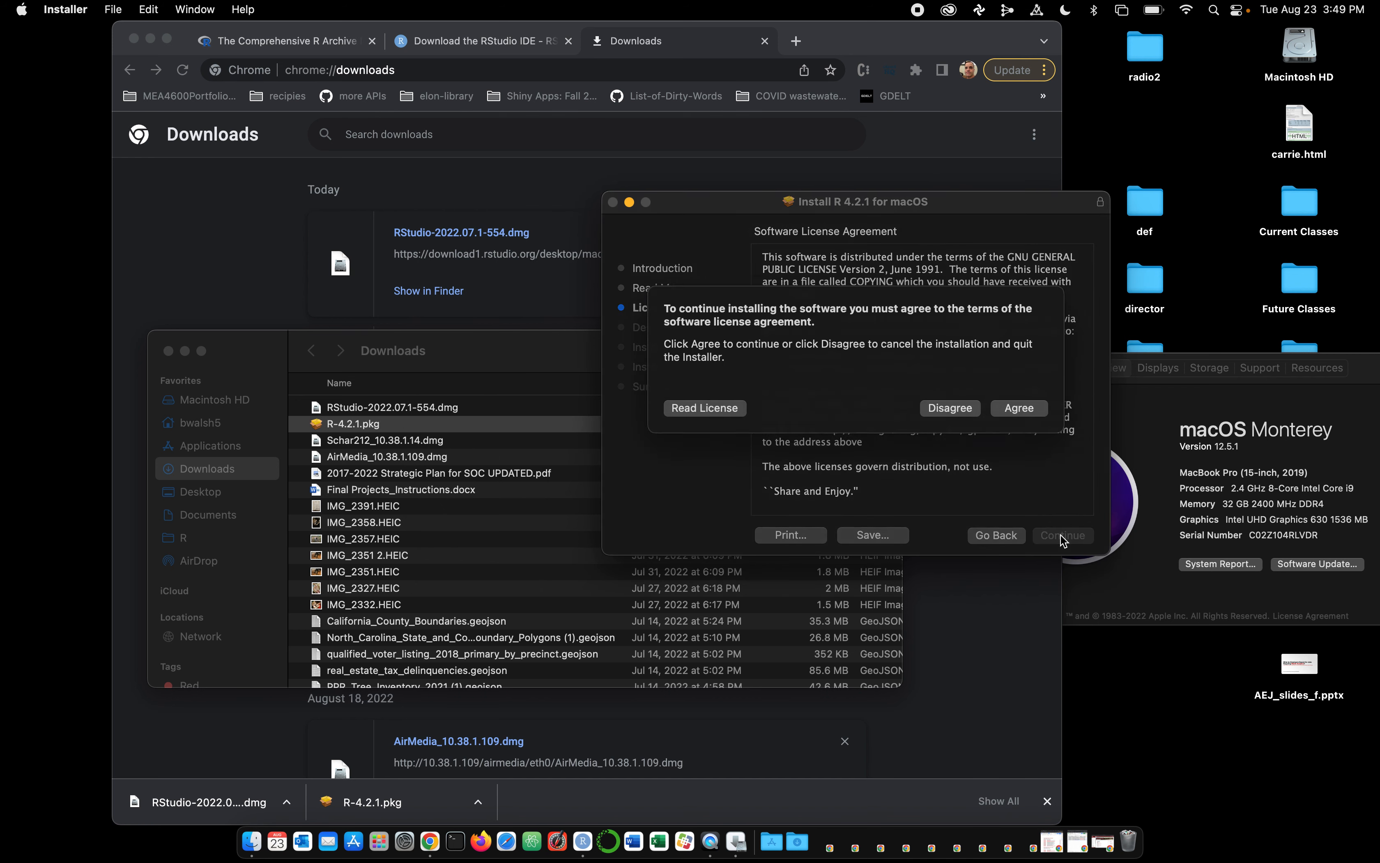
left_click(1012, 419)
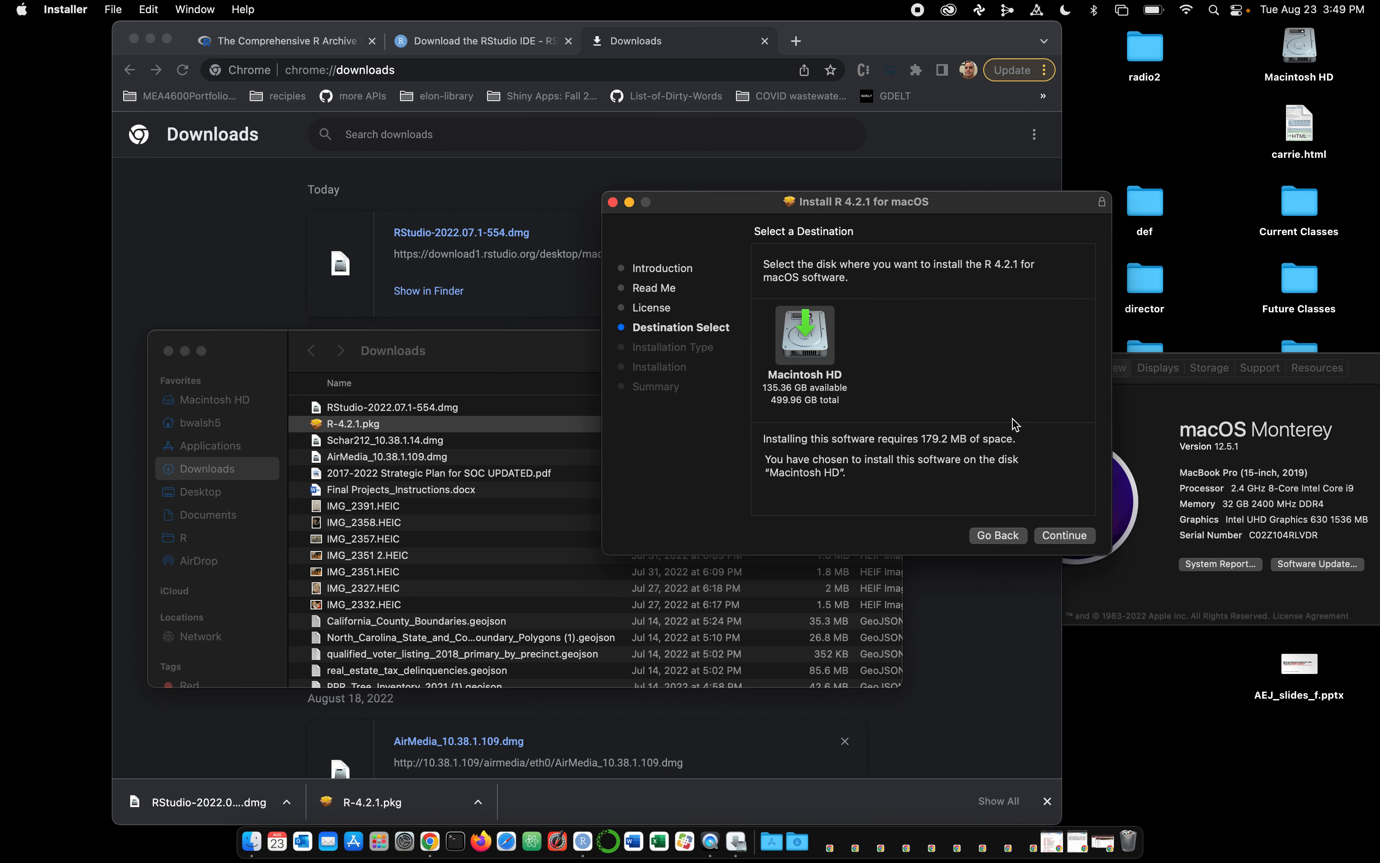
left_click(1043, 535)
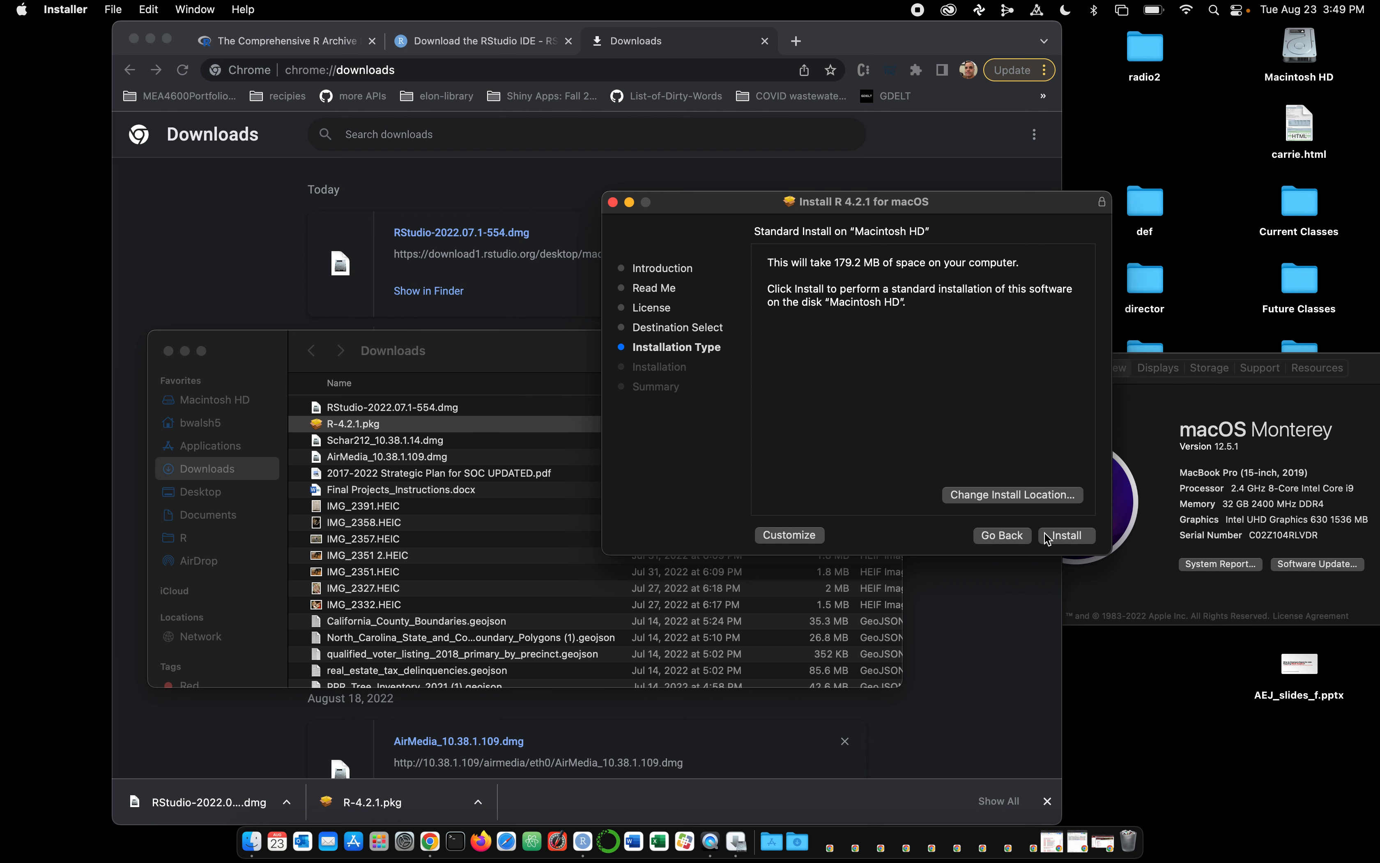
Start the standard R 4.2.1 installation on Macintosh HD and authorize it with the account password
left_click(1044, 534)
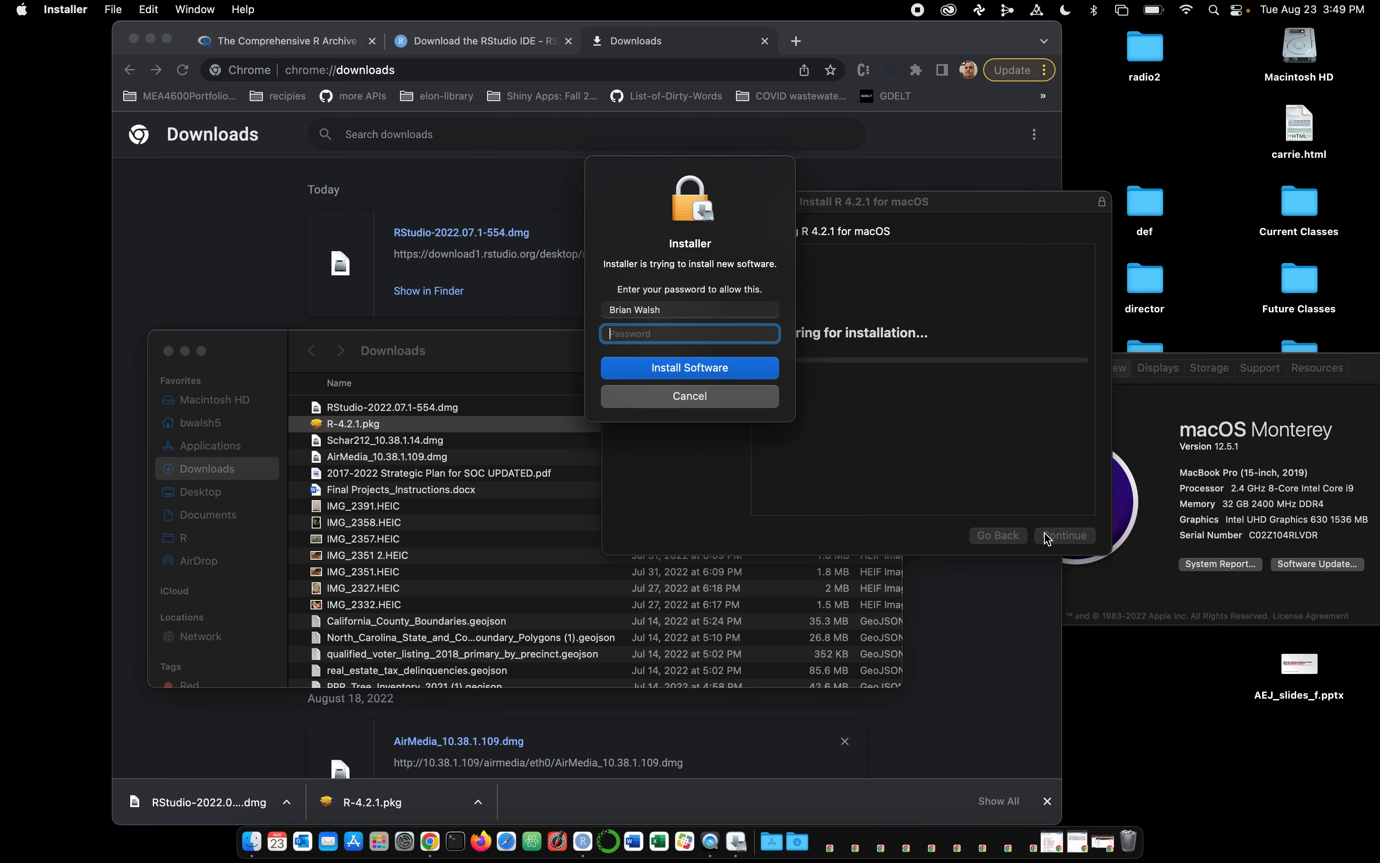
type("••••••••••")
key("Return")
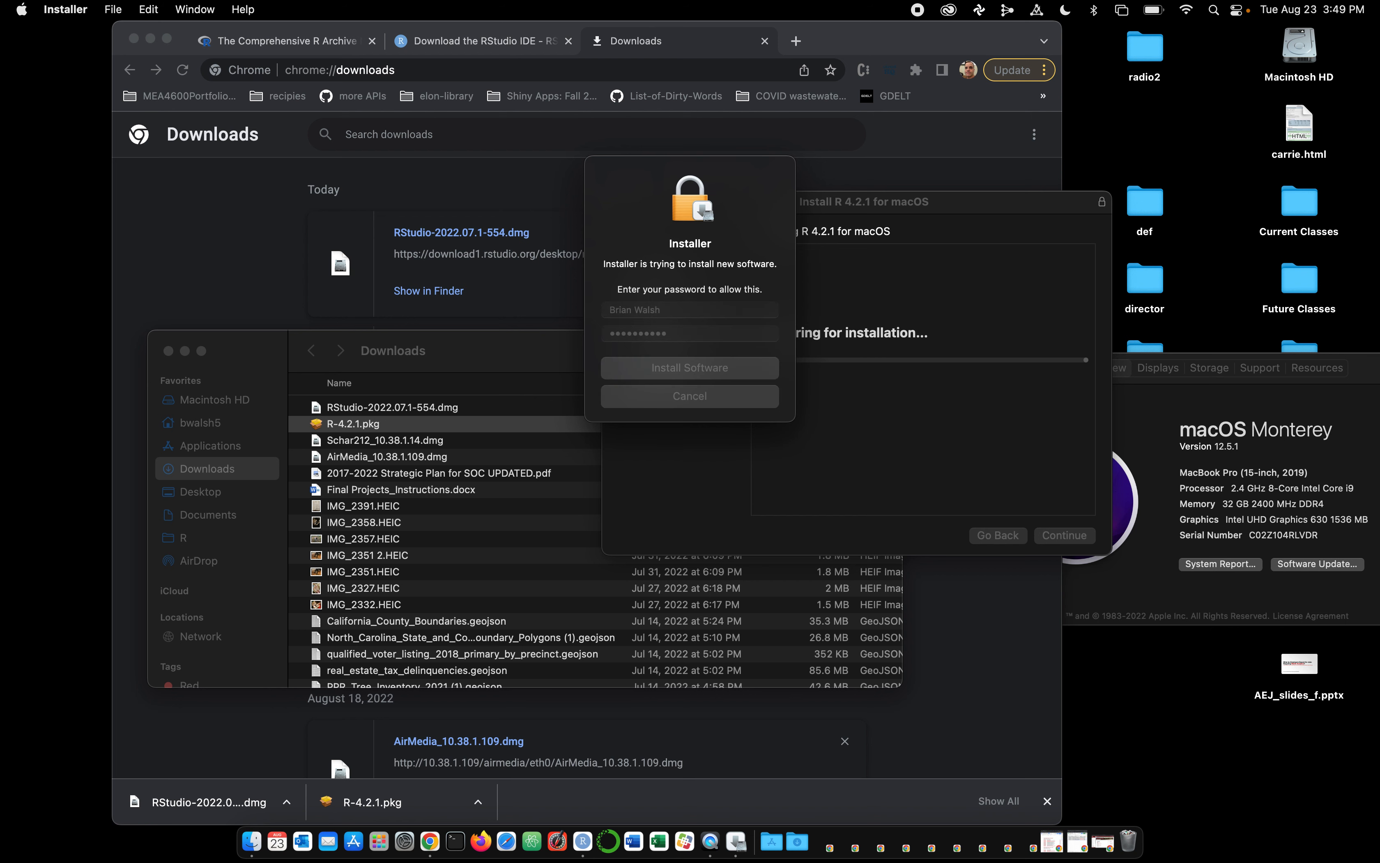
type("••••••••")
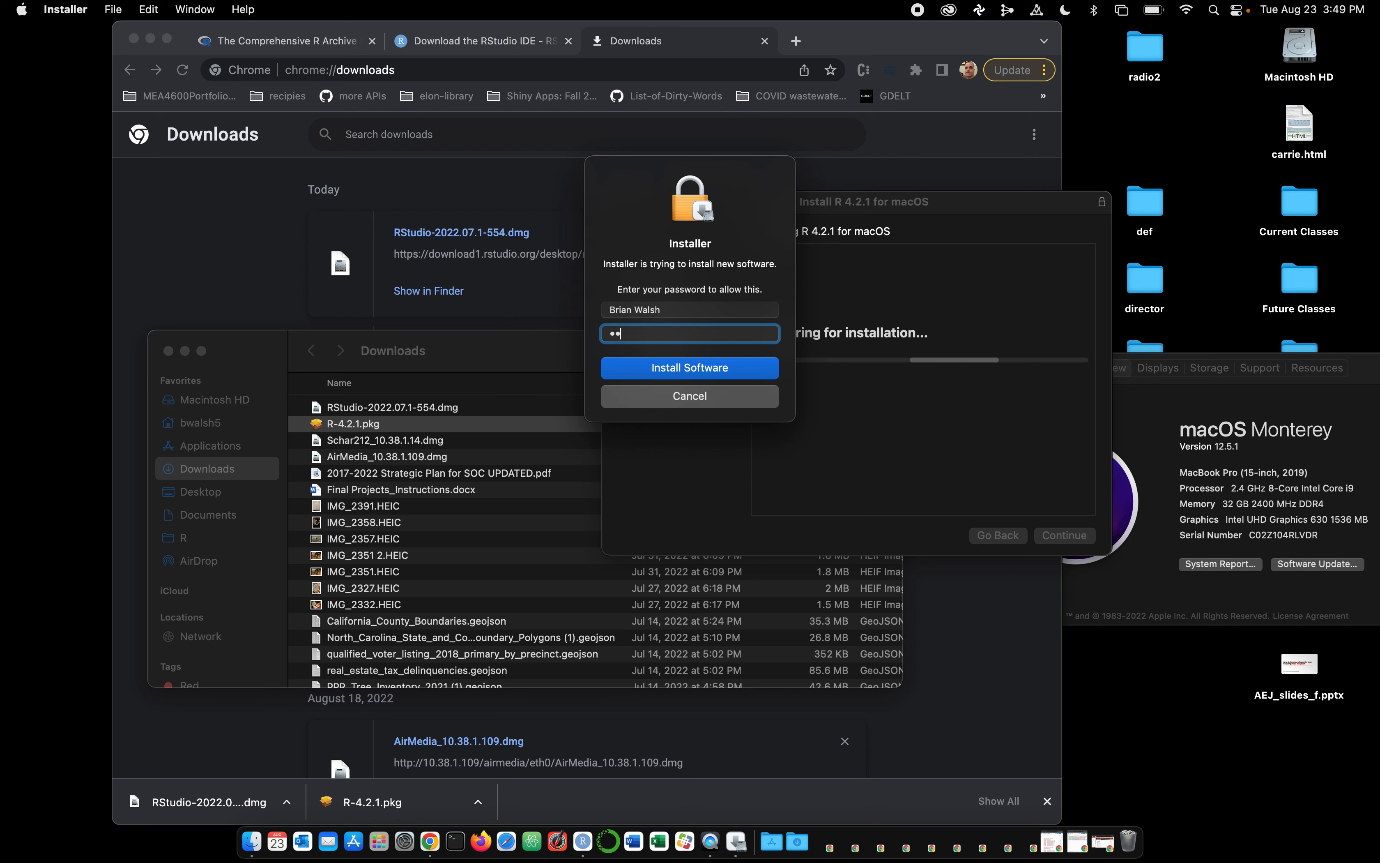
type("••")
key("Return")
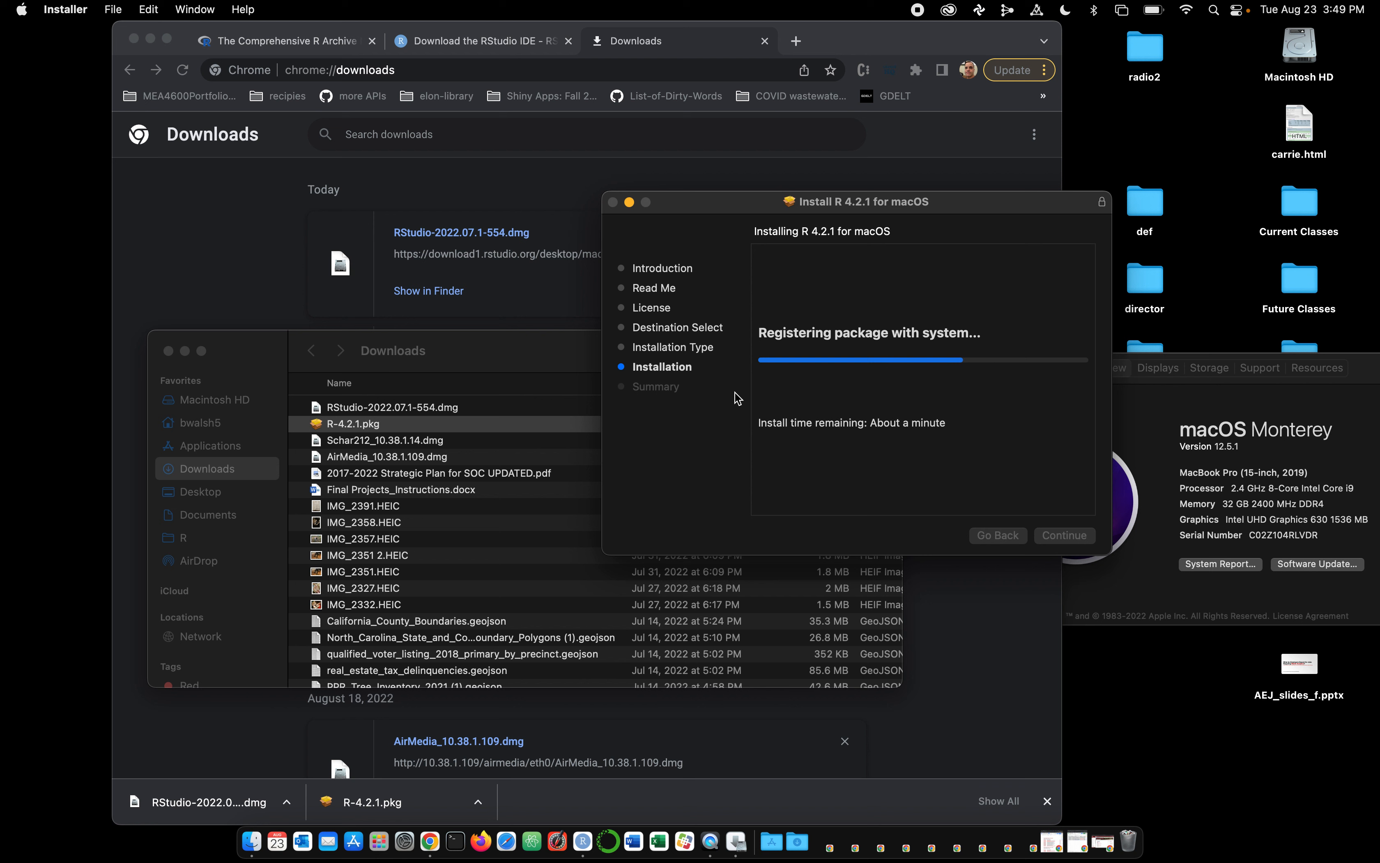
Close the Mac's system information window, and locate R.app in the Applications folder on Macintosh HD, keeping the folder beside the running installer
left_click(1193, 421)
left_click(986, 369)
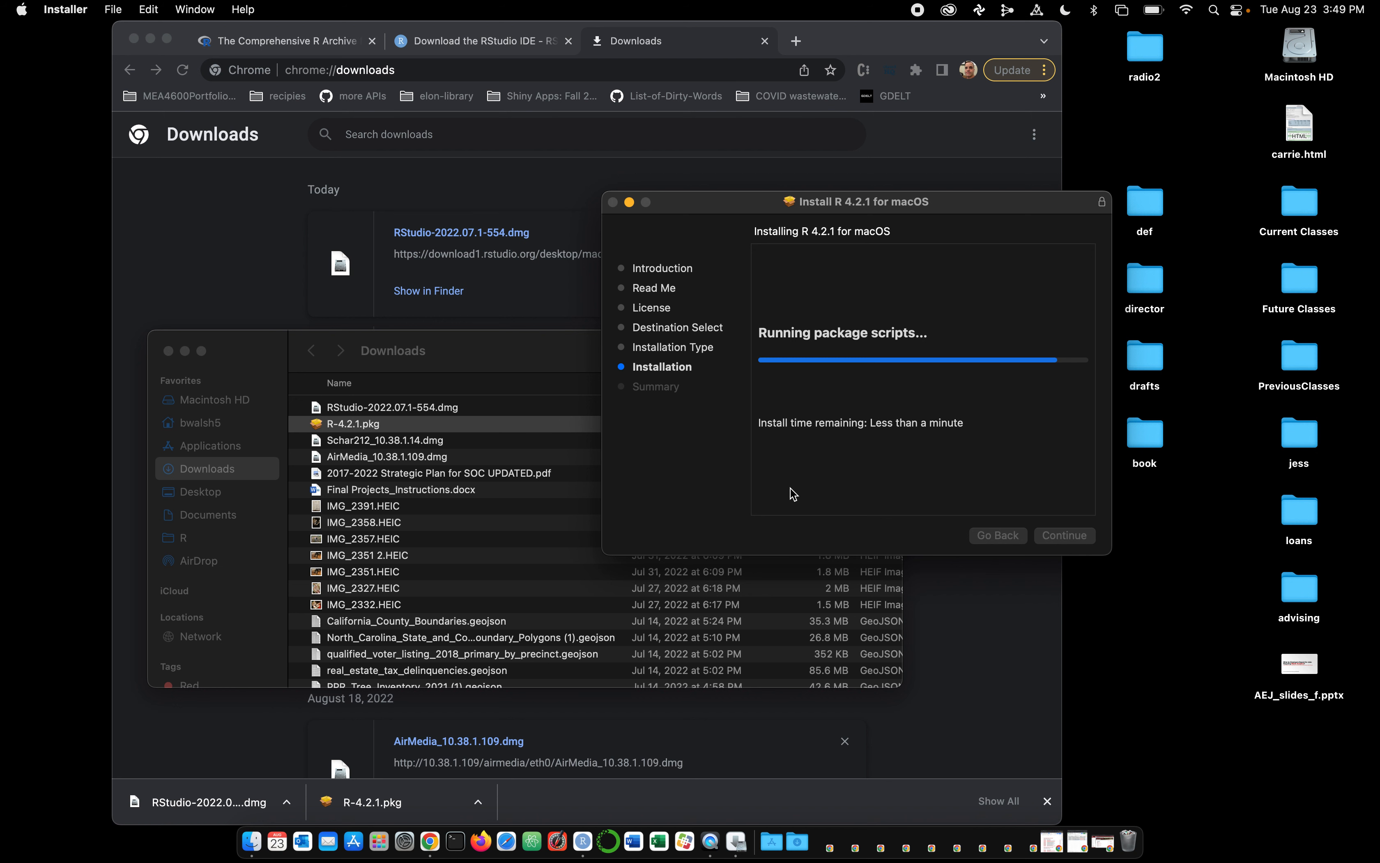
double_click(1297, 50)
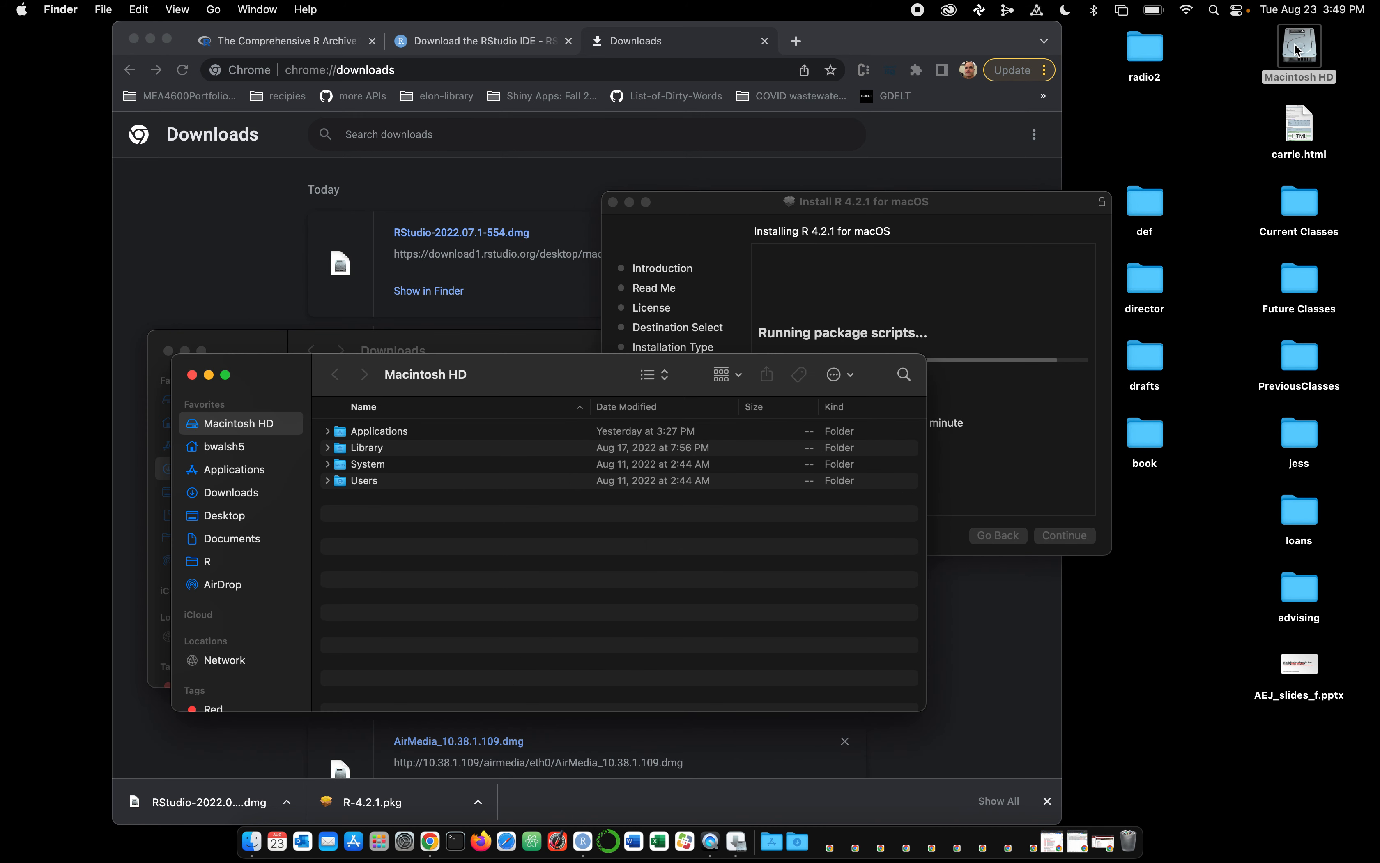
left_click_drag(300, 375, 715, 227)
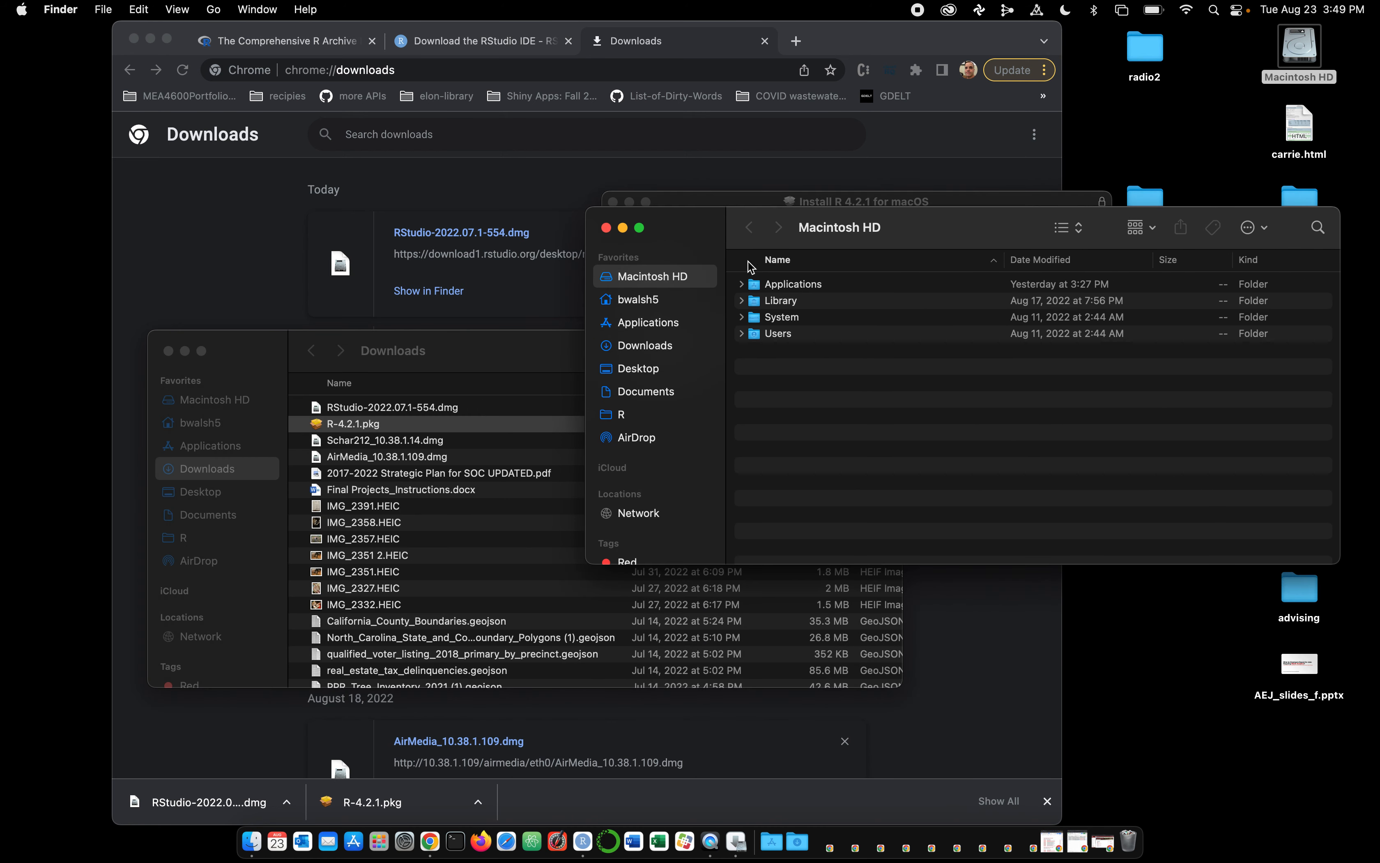
double_click(794, 292)
scroll(817, 399, "down", 10)
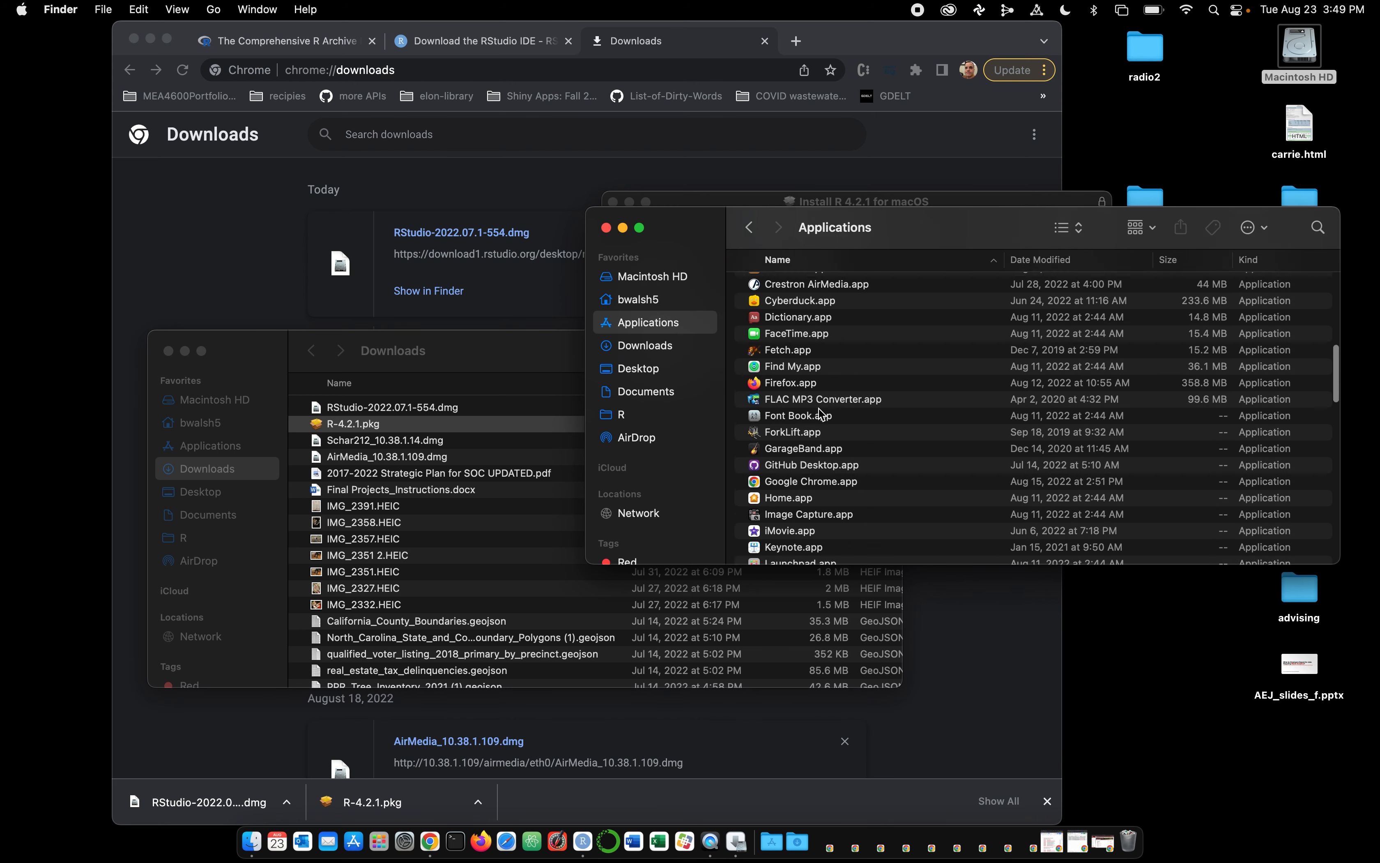
scroll(818, 410, "down", 10)
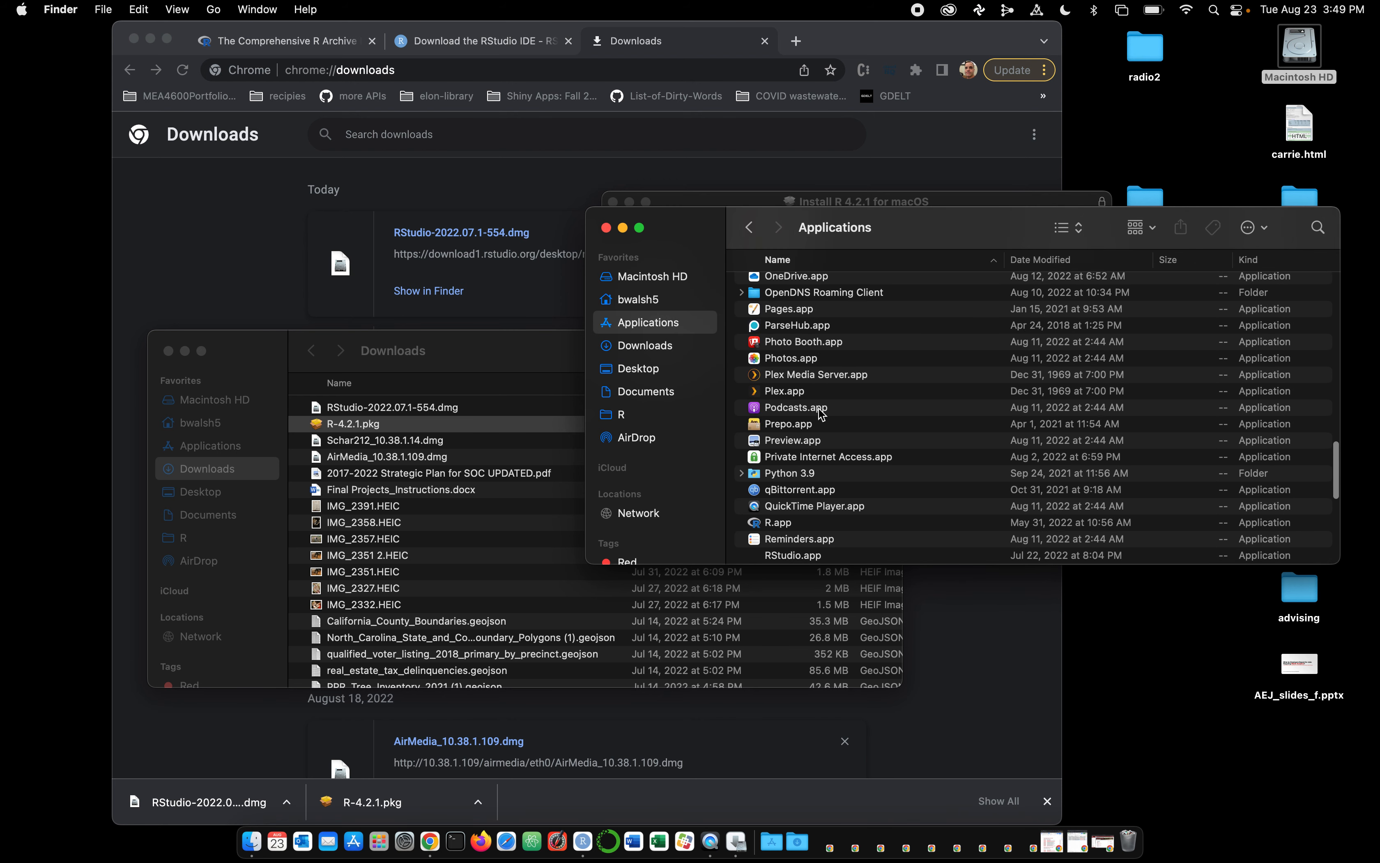
left_click(790, 435)
left_click_drag(698, 250, 719, 454)
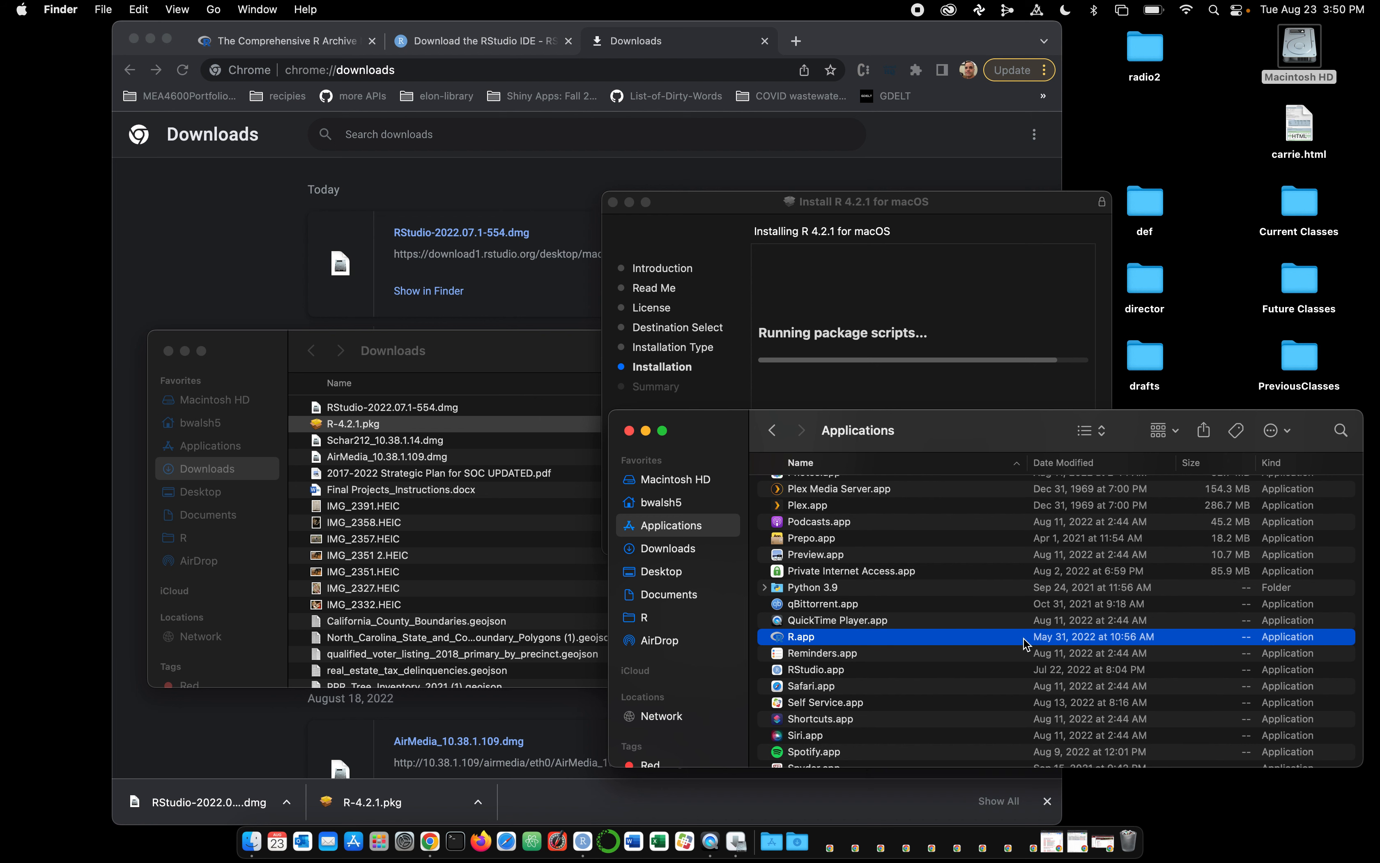
left_click(995, 282)
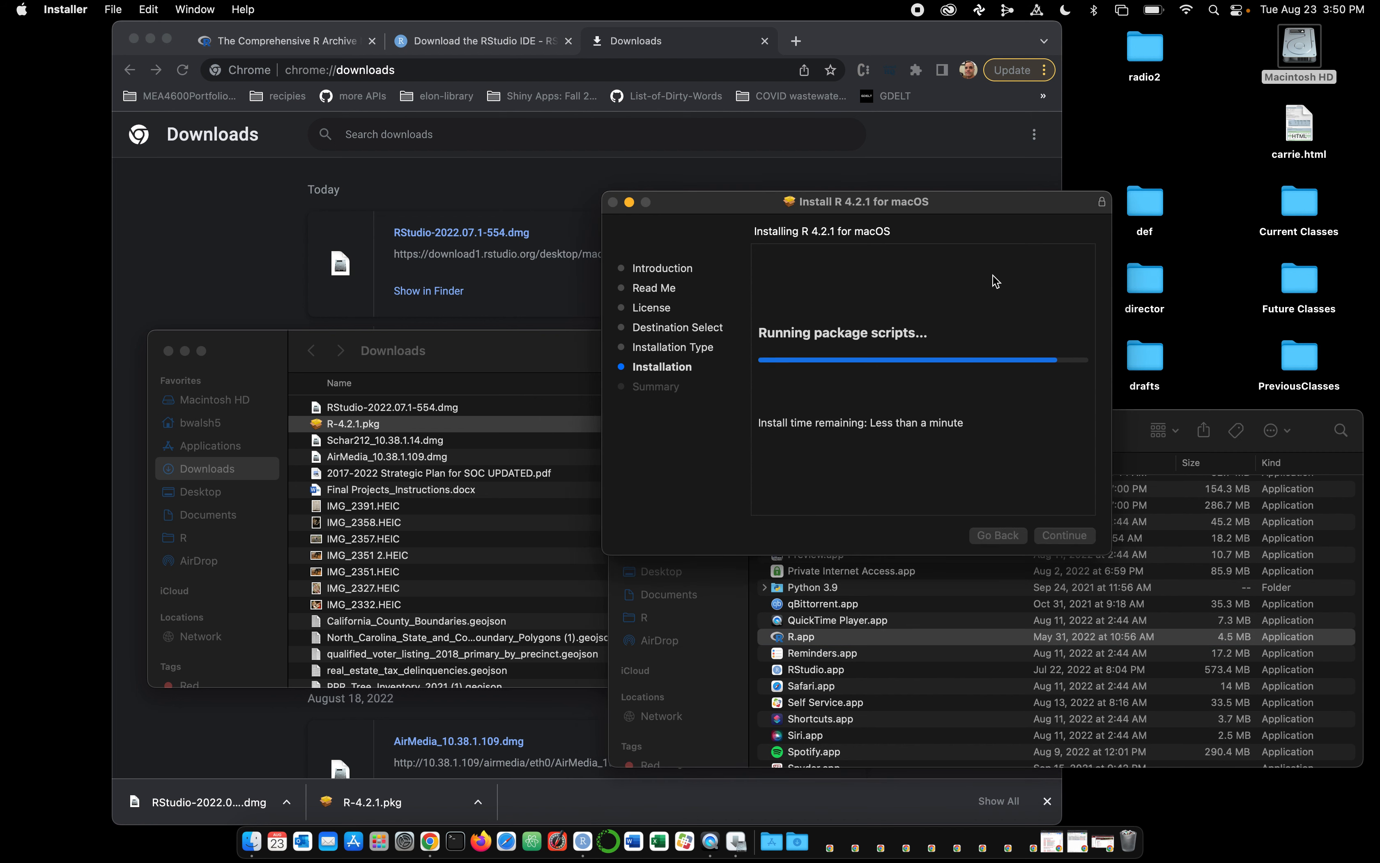
Open RStudio-2022.07.1-554.dmg from Downloads, close the Downloads window, and shrink the disk image window so the R installer is uncovered
left_click(360, 404)
double_click(360, 404)
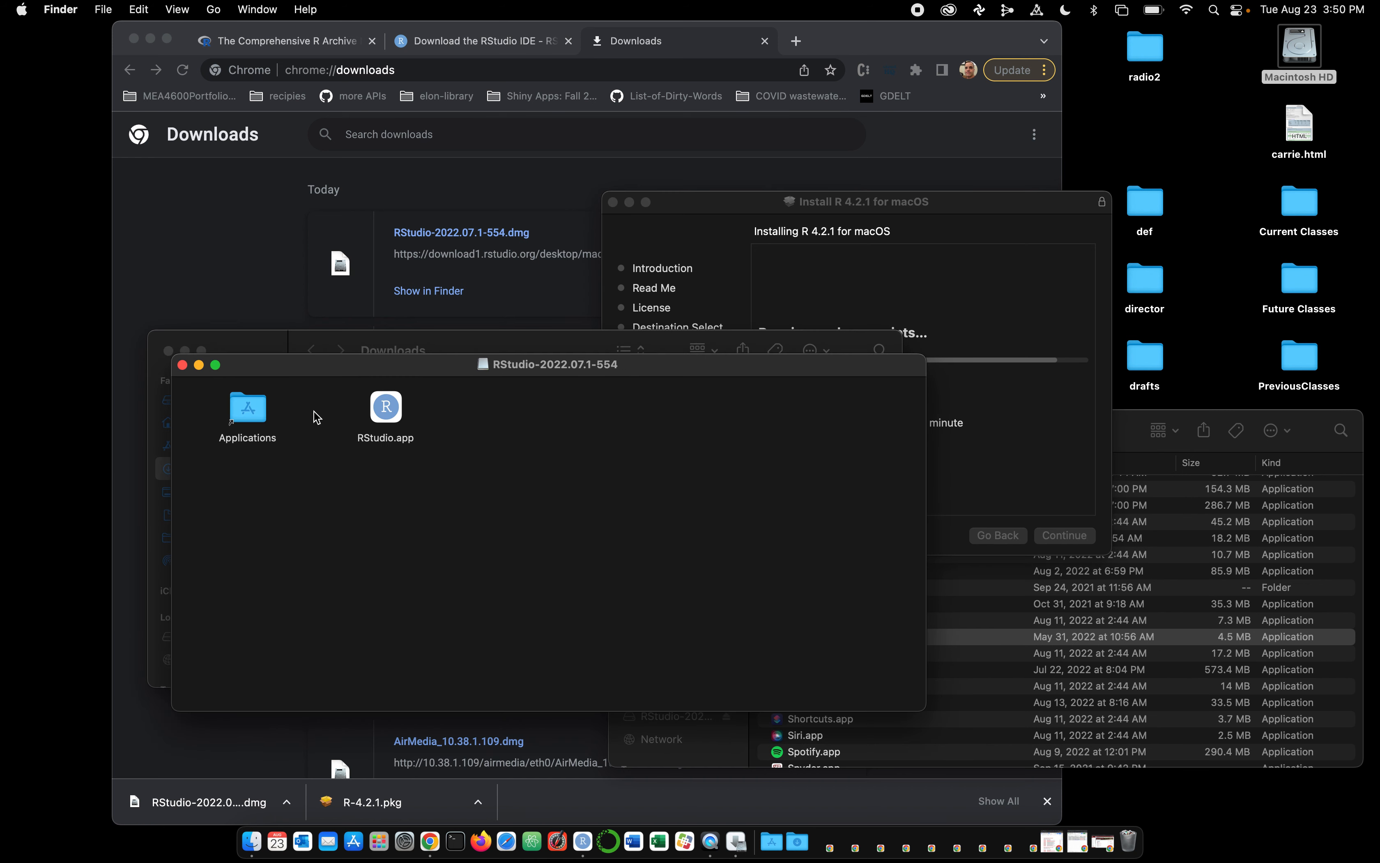
left_click_drag(317, 369, 240, 59)
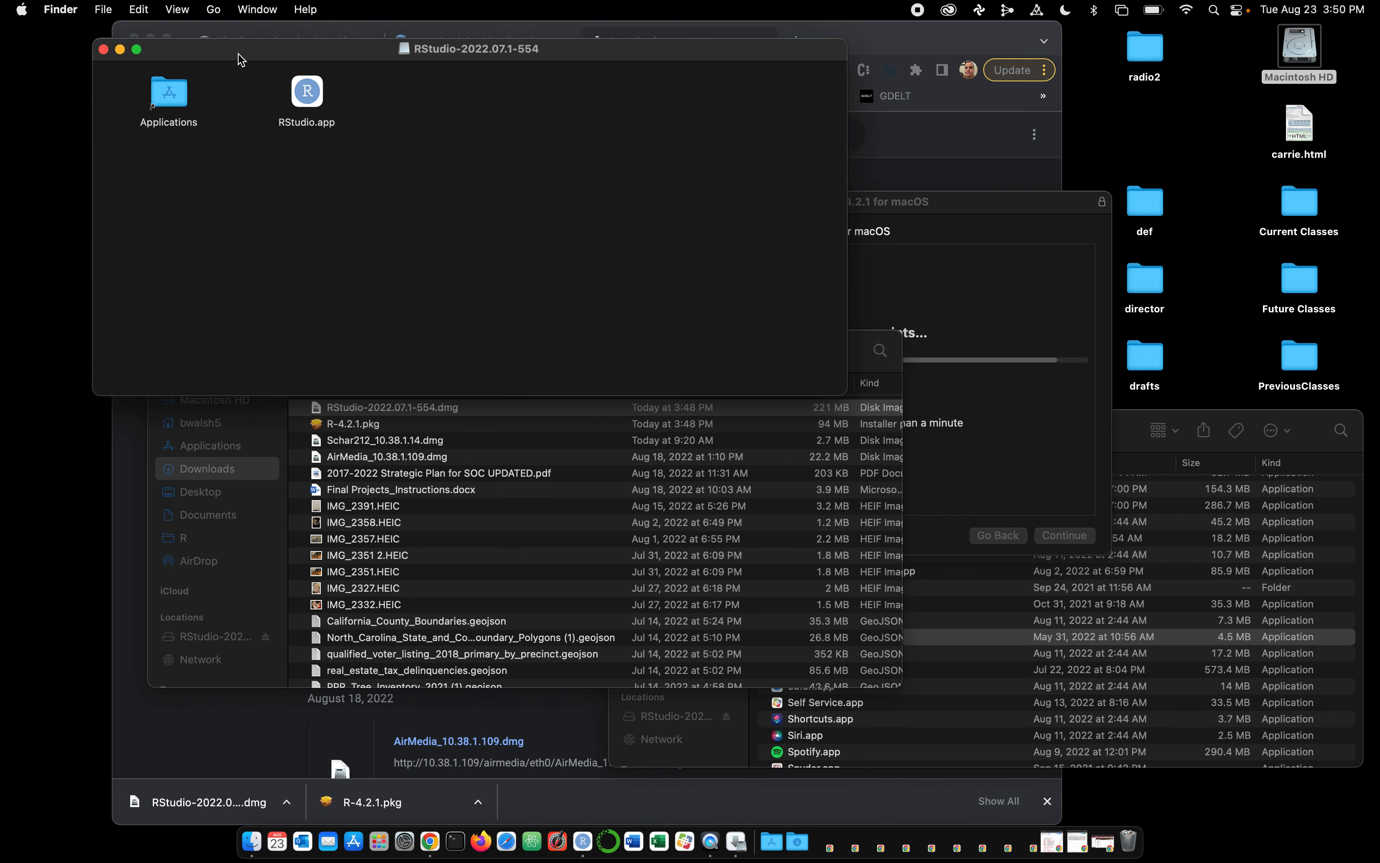
left_click(239, 593)
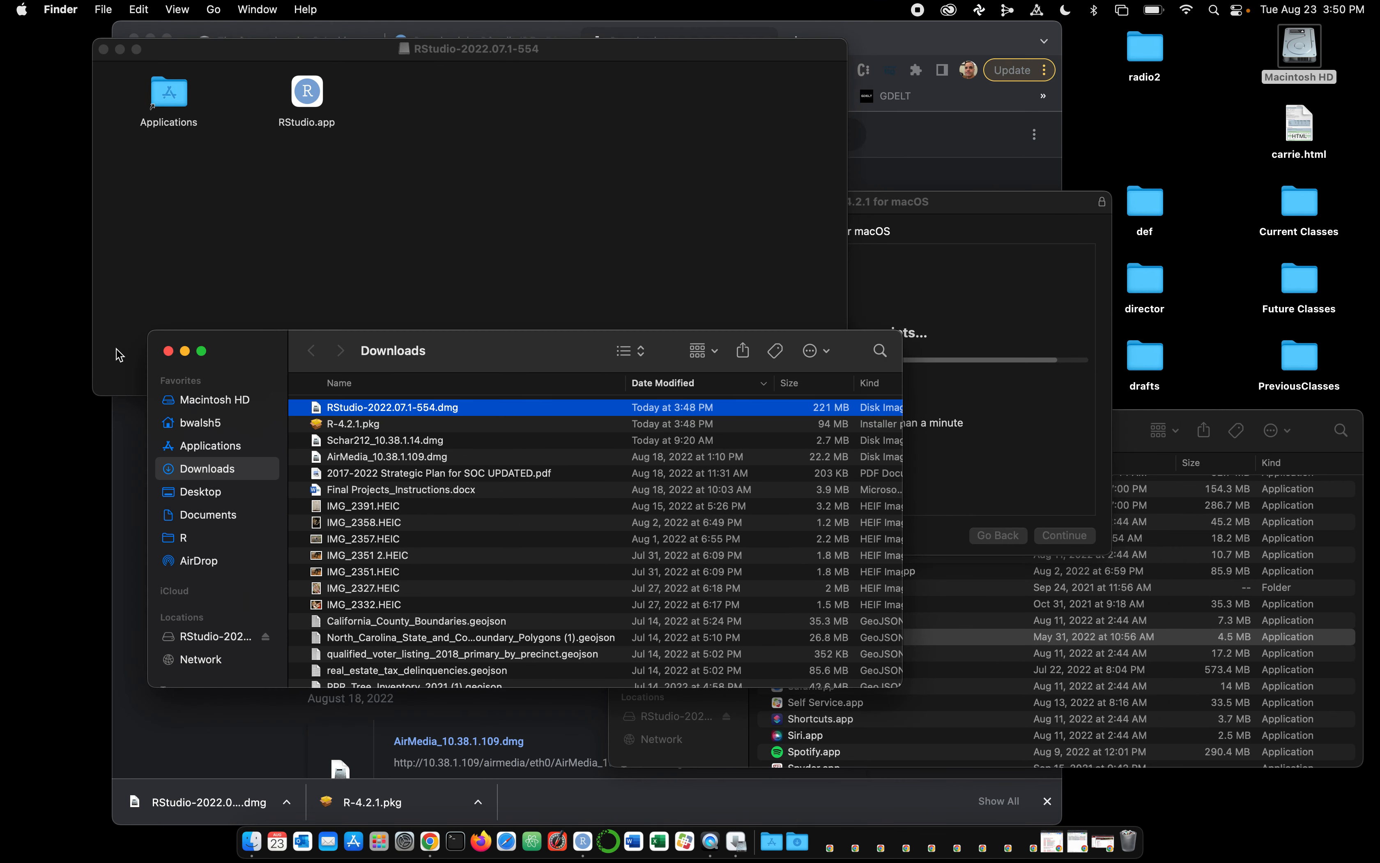
left_click(169, 352)
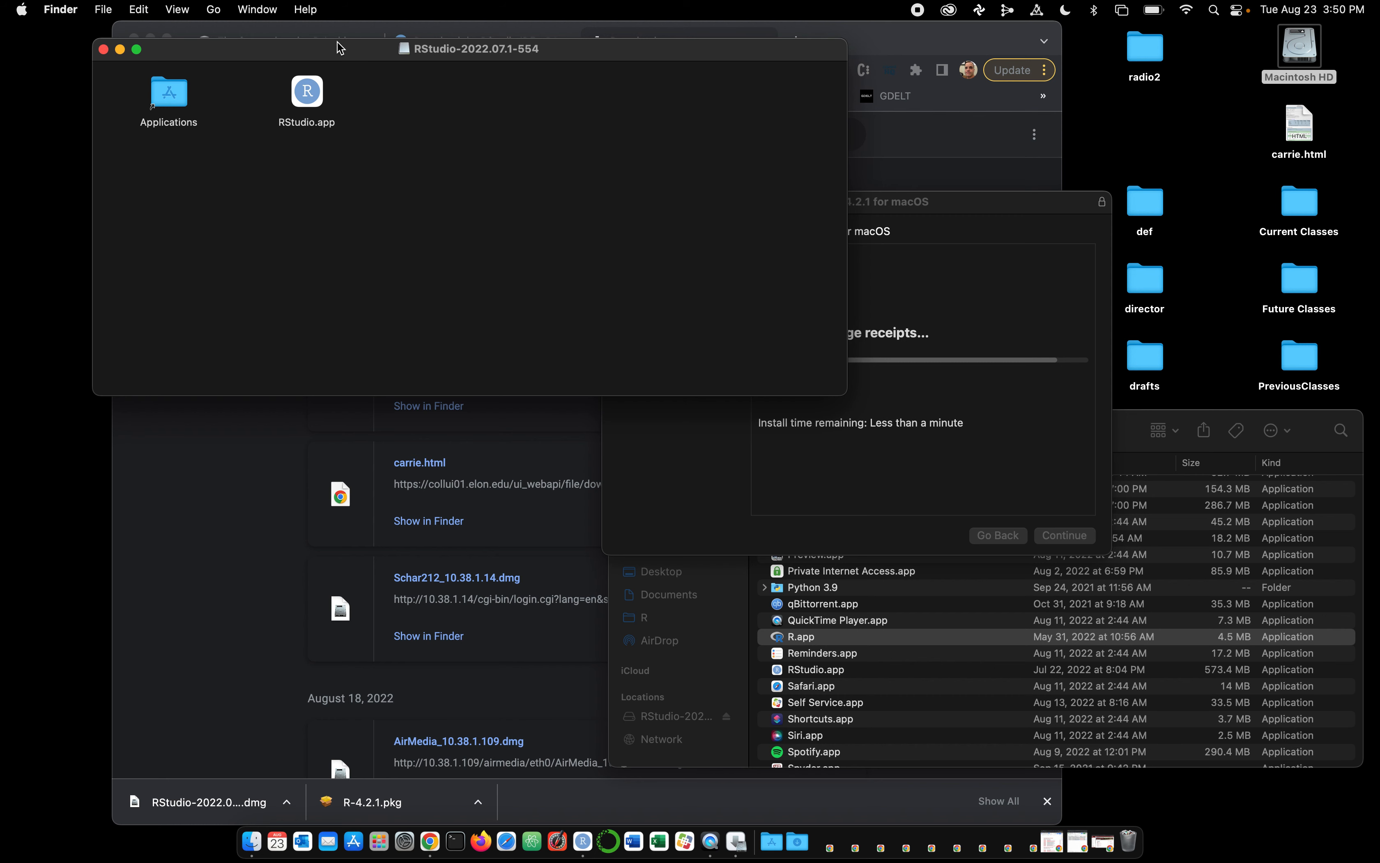
left_click_drag(340, 51, 472, 158)
left_click_drag(973, 502, 620, 393)
Close the completed R 4.2.1 installer and move its package to the Trash
left_click(1071, 536)
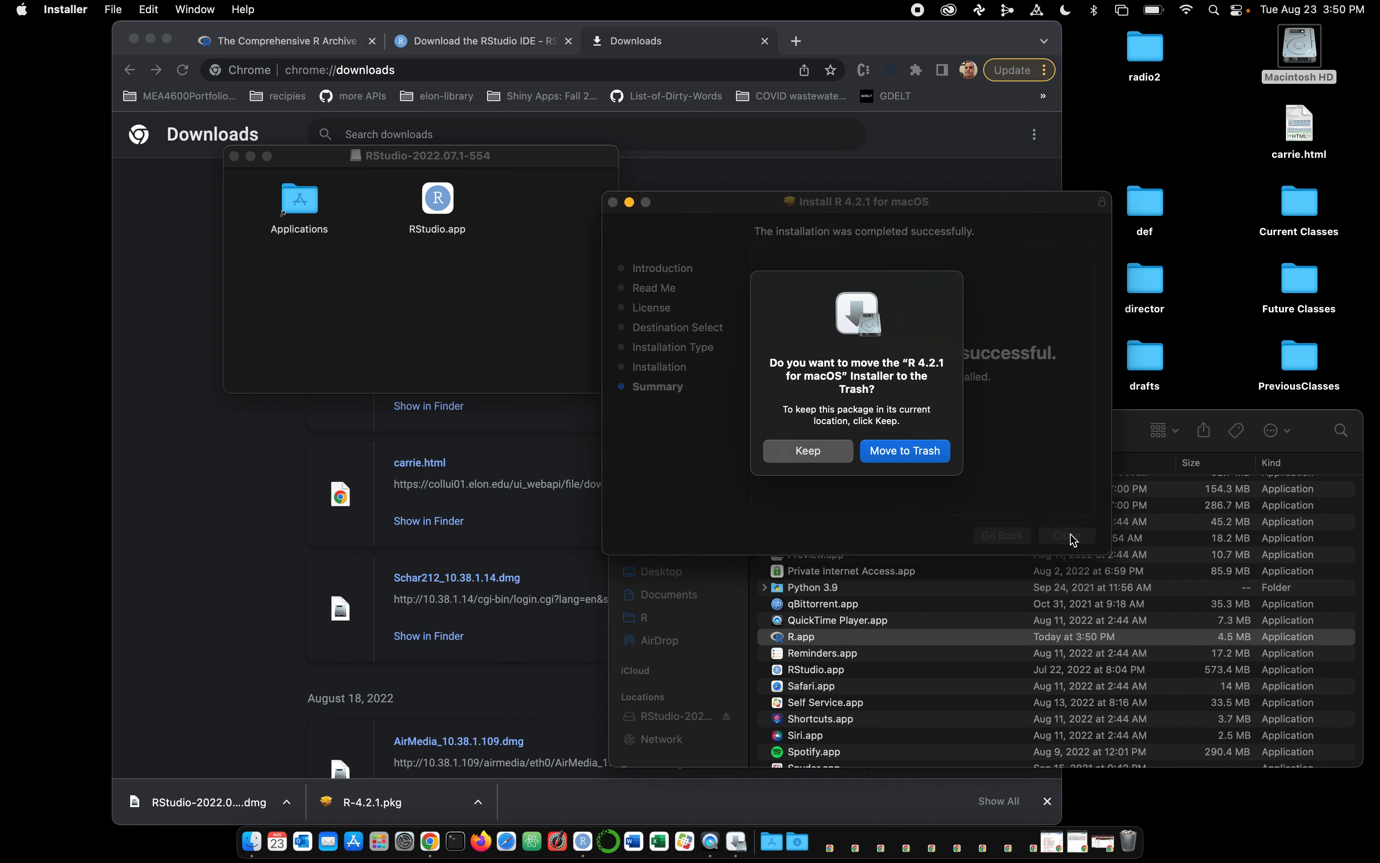
left_click(875, 455)
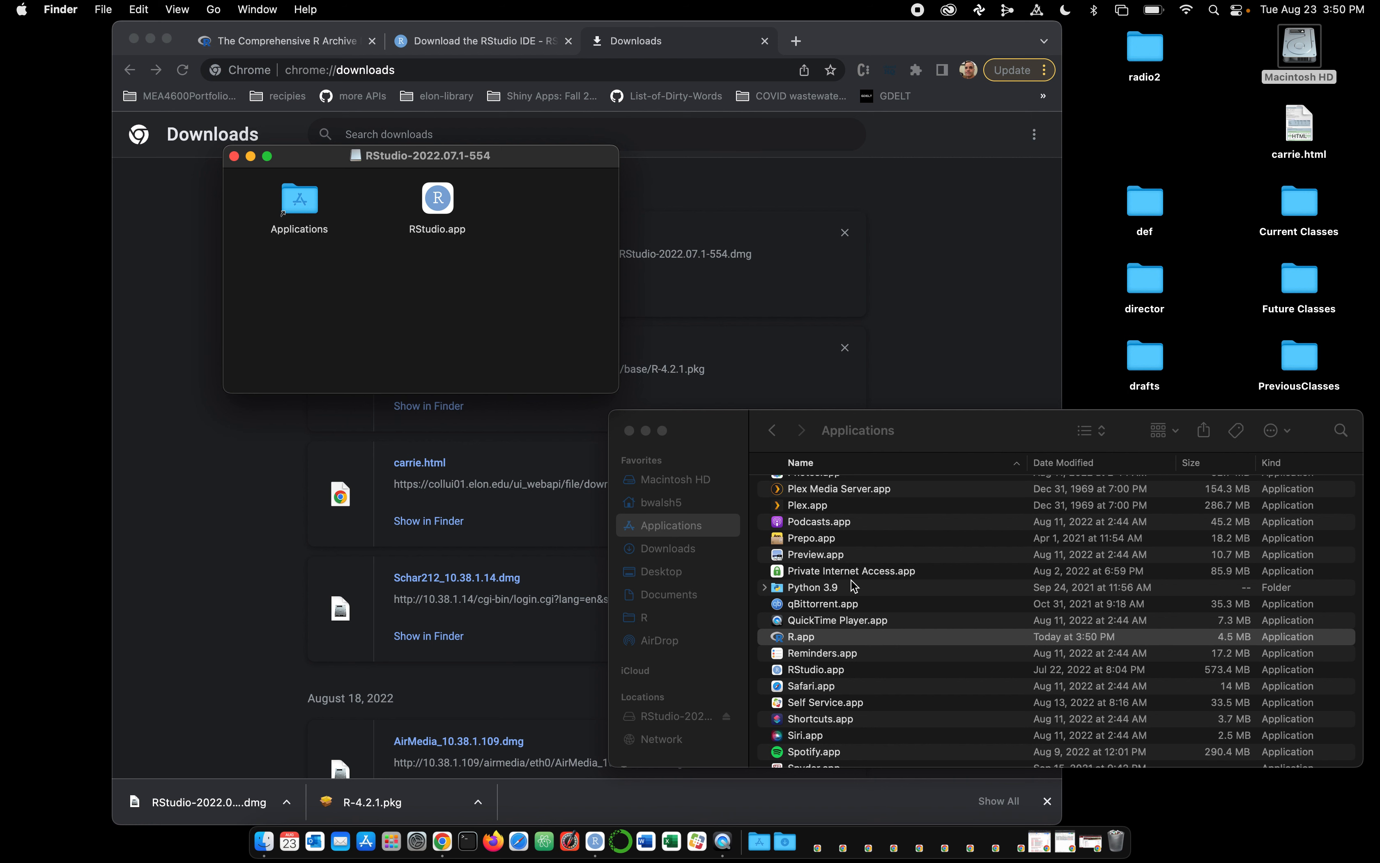
Check the modification dates of R.app and RStudio.app in Applications, and return to the RStudio disk image window
left_click(1021, 638)
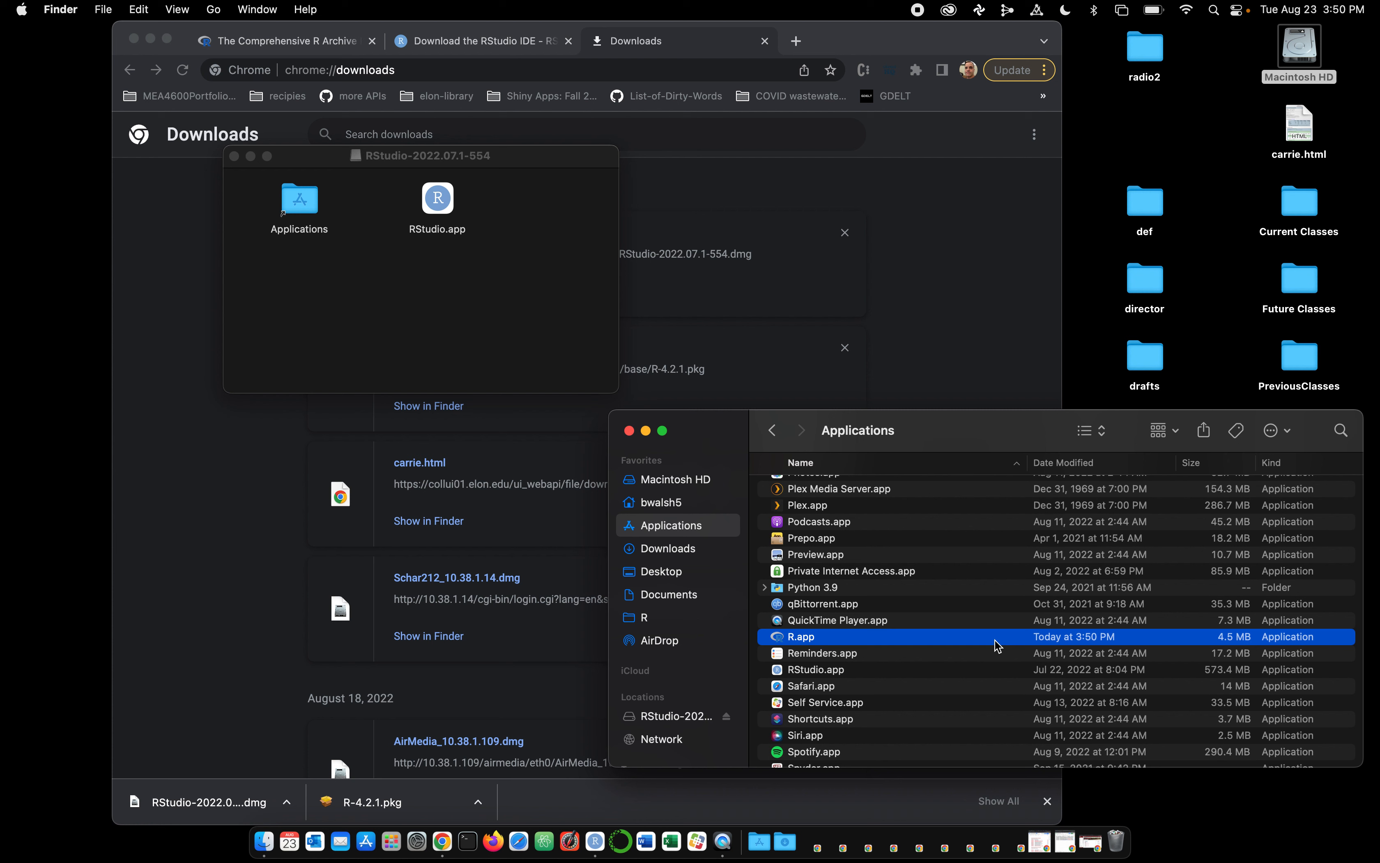
left_click(832, 671)
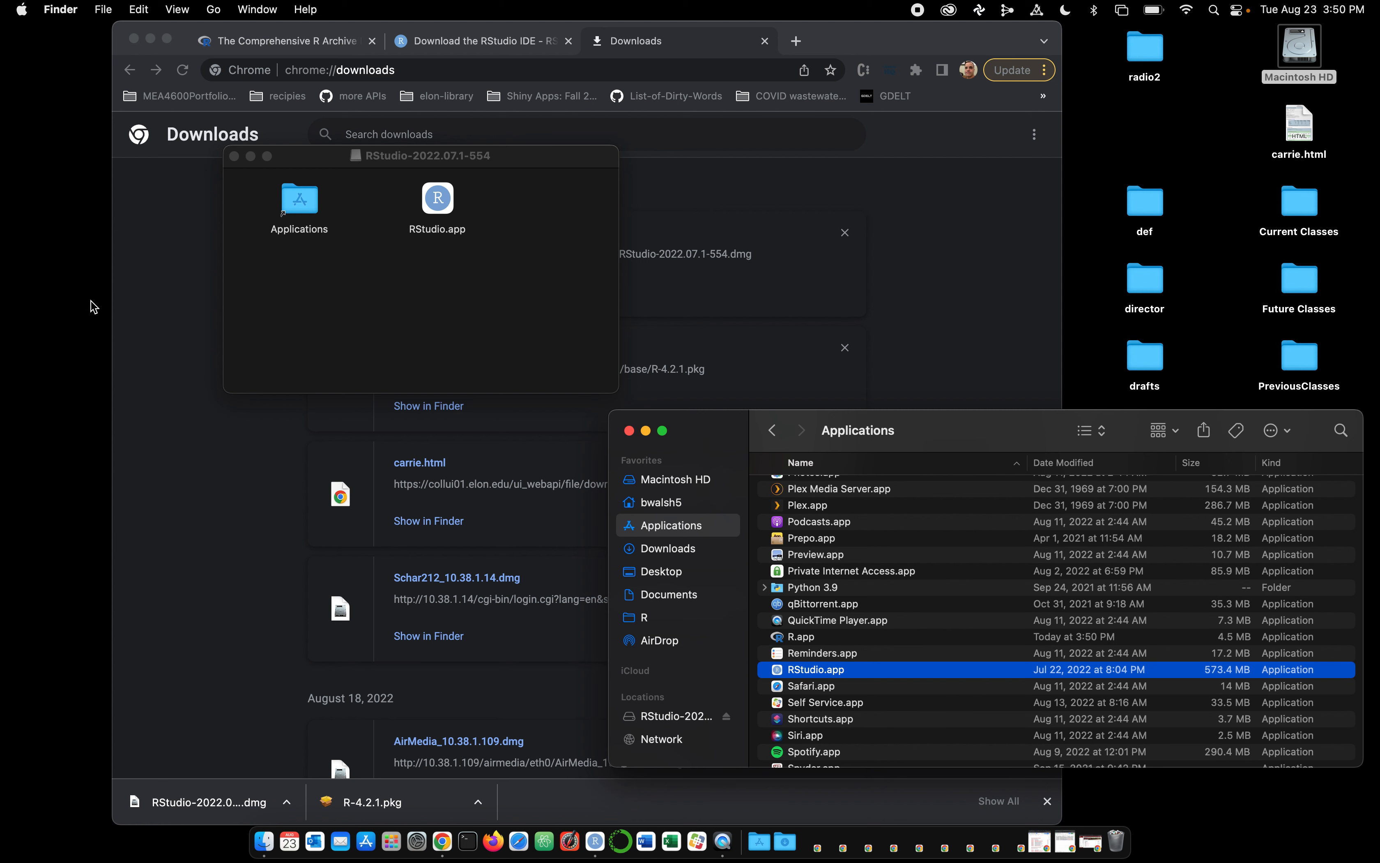
left_click(431, 307)
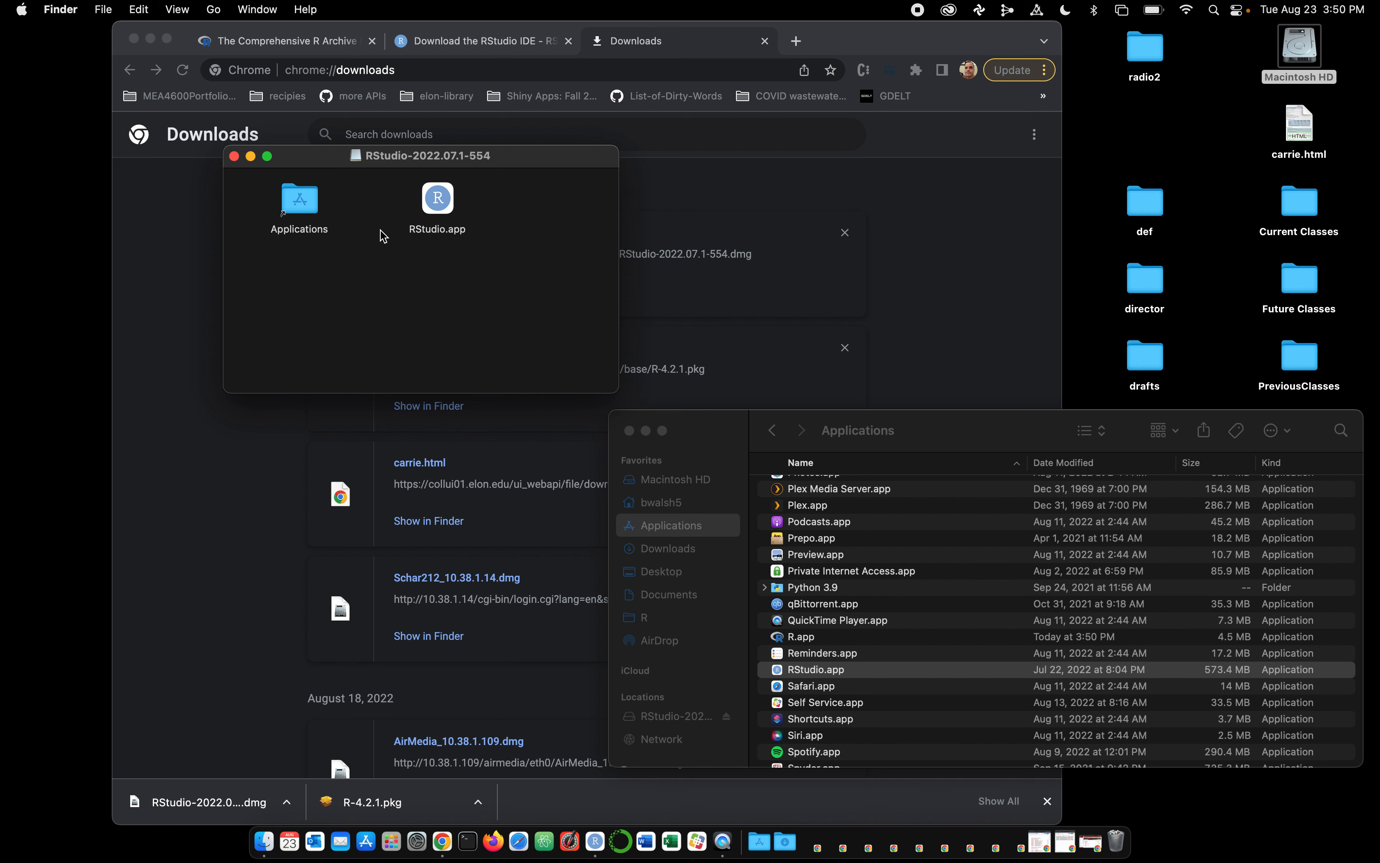